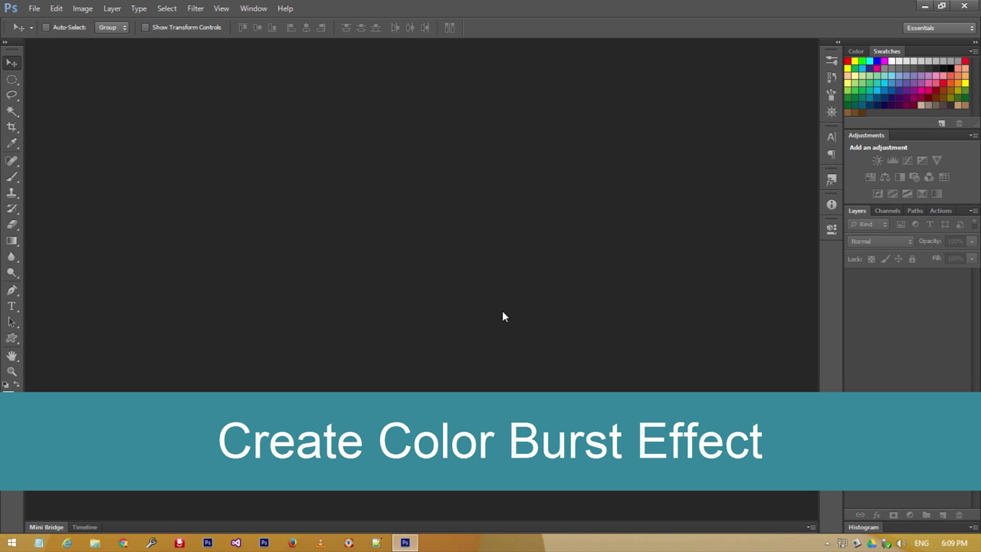
Step: Open the New document dialog from the File menu
click(35, 8)
click(36, 23)
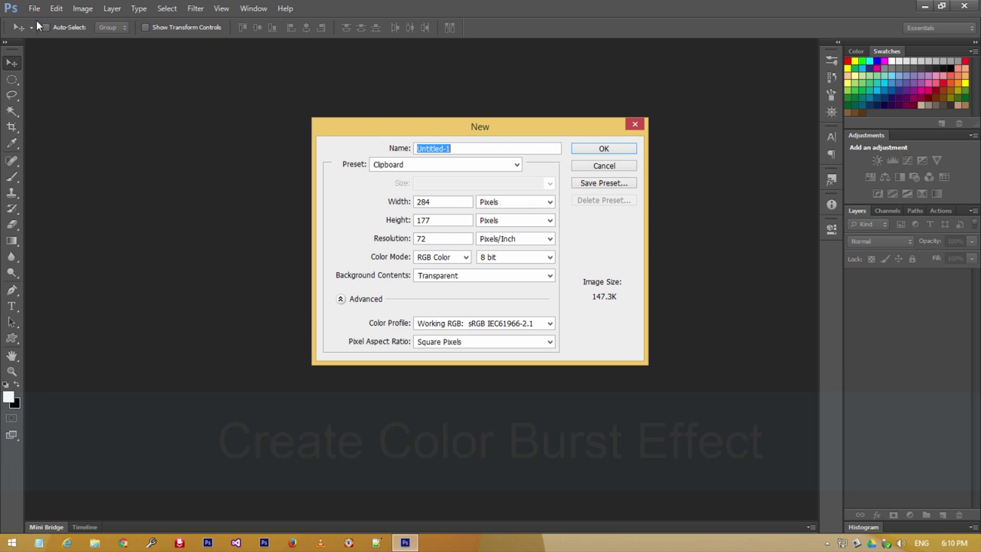
Step: Name the new document 'fx' and set it to 5000 × 5000 pixels at resolution 100
click(473, 172)
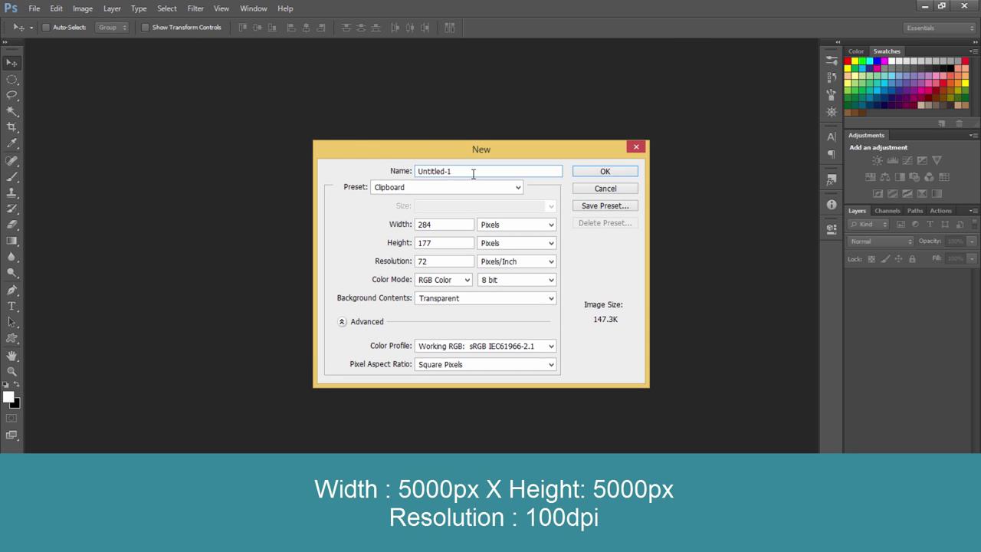
key(ctrl+a)
text(fx)
drag(458, 225, 391, 223)
text(500)
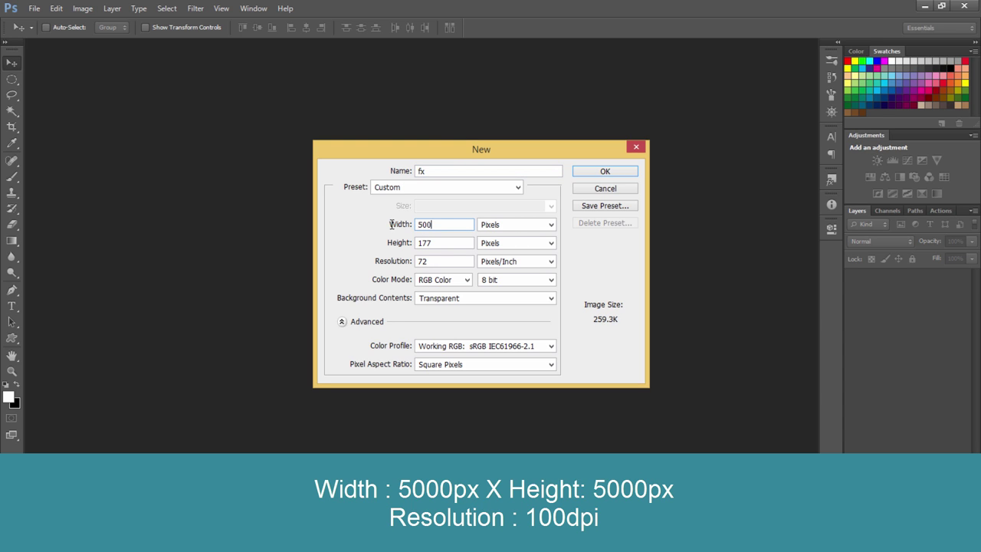
text(0)
drag(451, 244, 400, 242)
text(50)
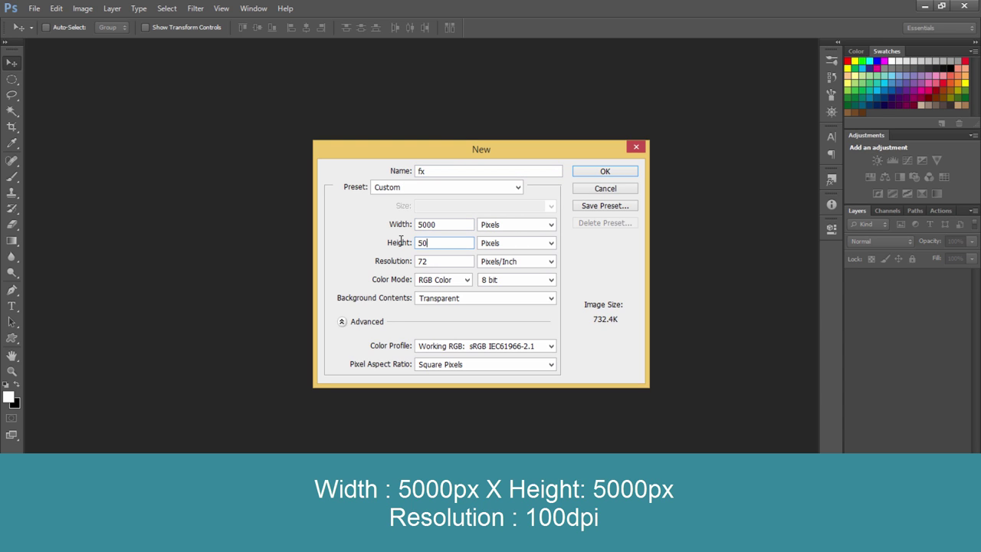
text(00)
drag(441, 263, 408, 263)
text(100)
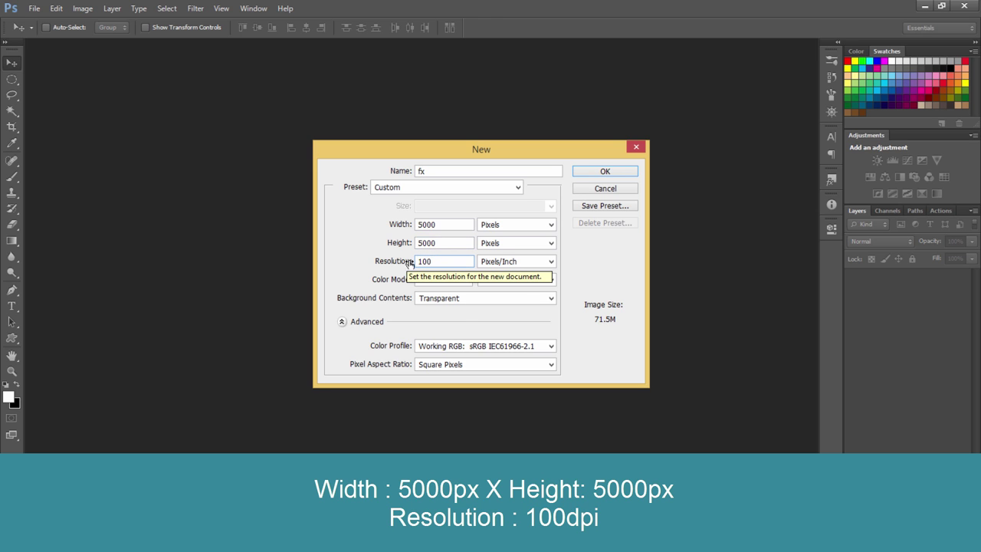
Step: Keep pixels as the unit, make the background Transparent, and create the document
click(505, 225)
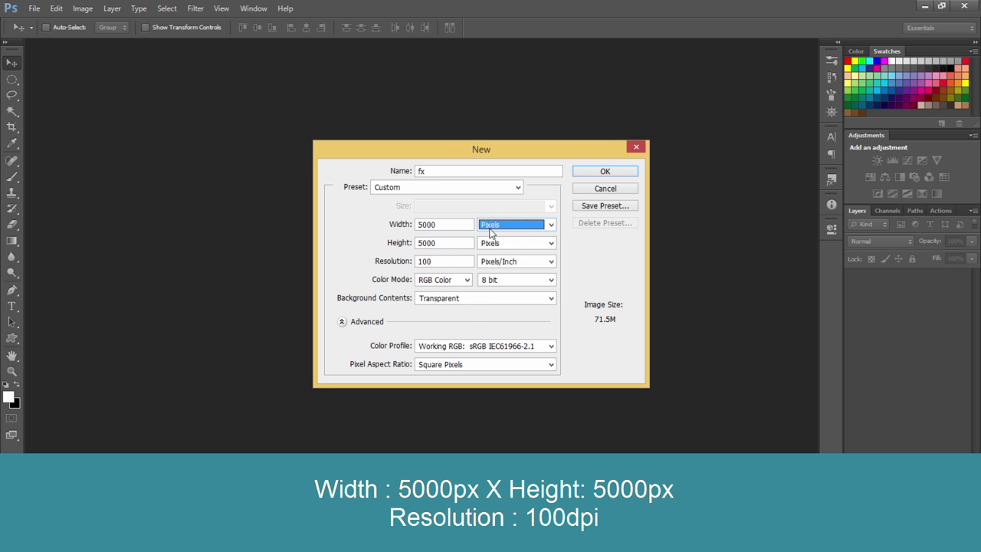
click(485, 298)
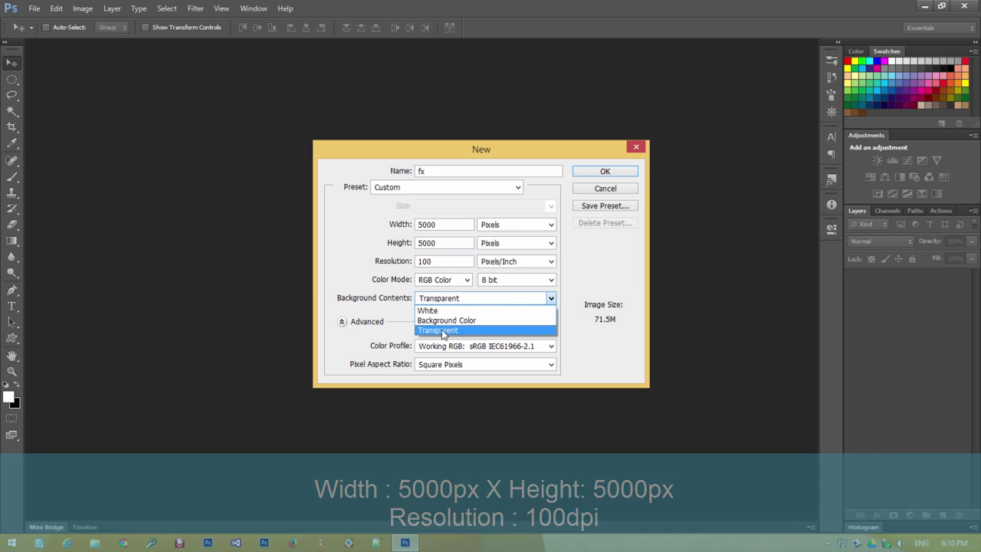
click(442, 330)
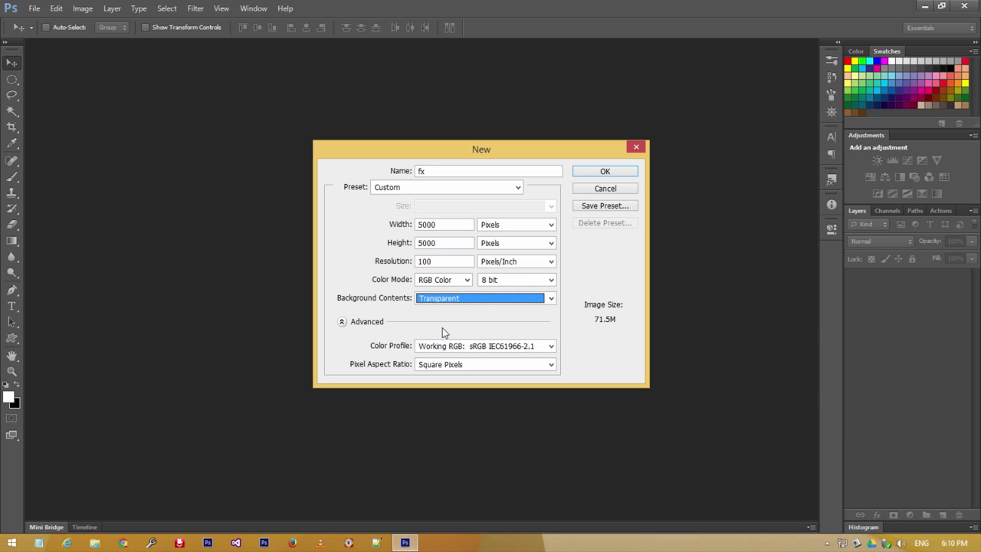
click(602, 172)
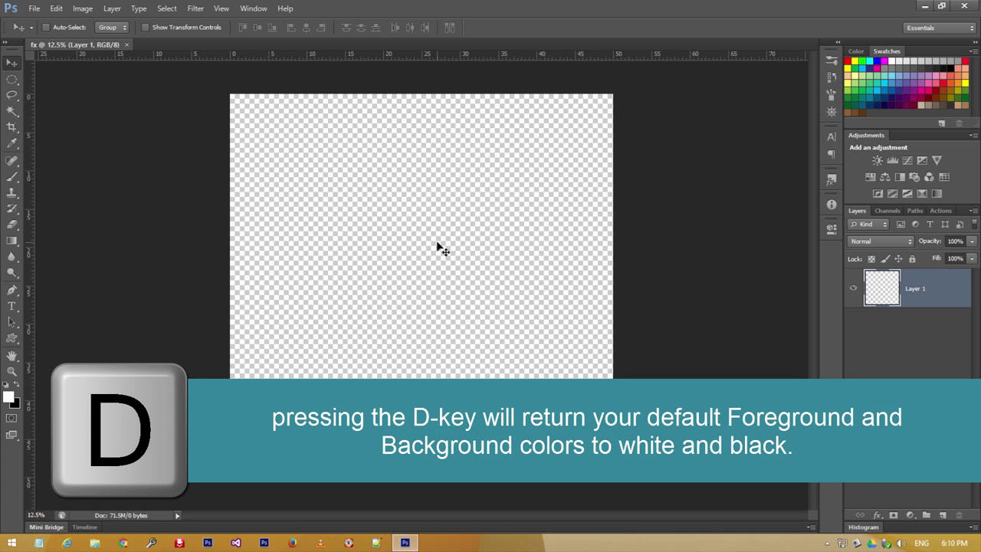
Step: Make white the foreground colour and set the Brush tool to 2000 px, 0% hardness
key(d)
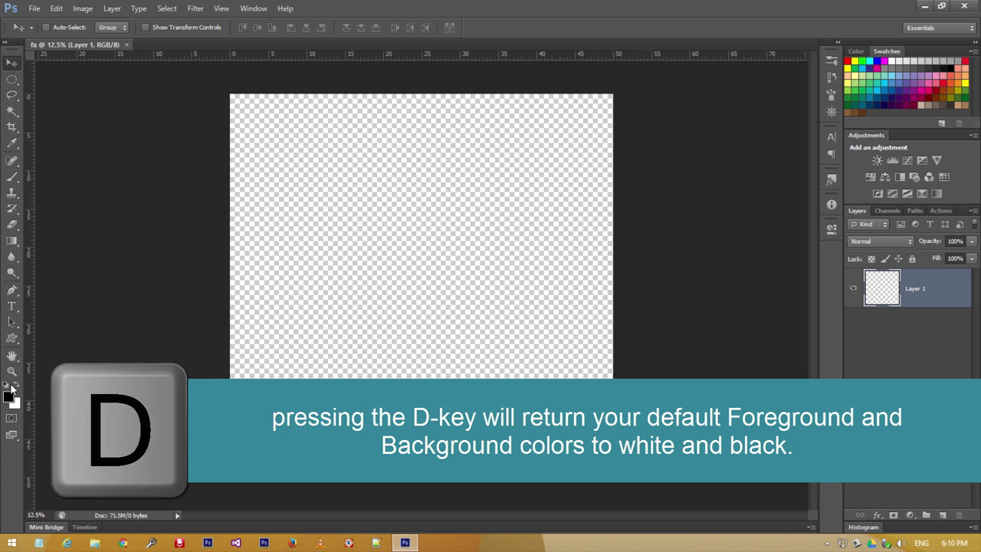
key(x)
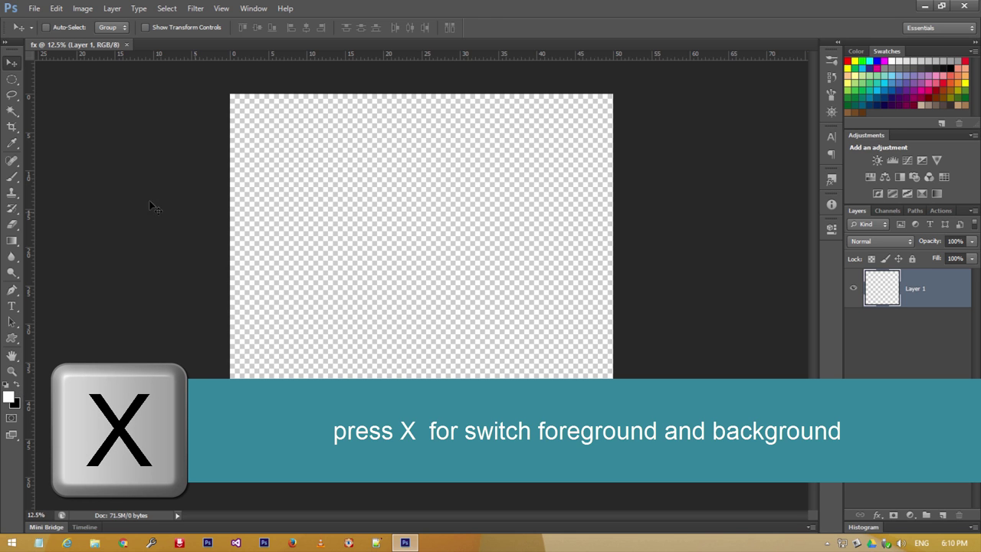
click(10, 181)
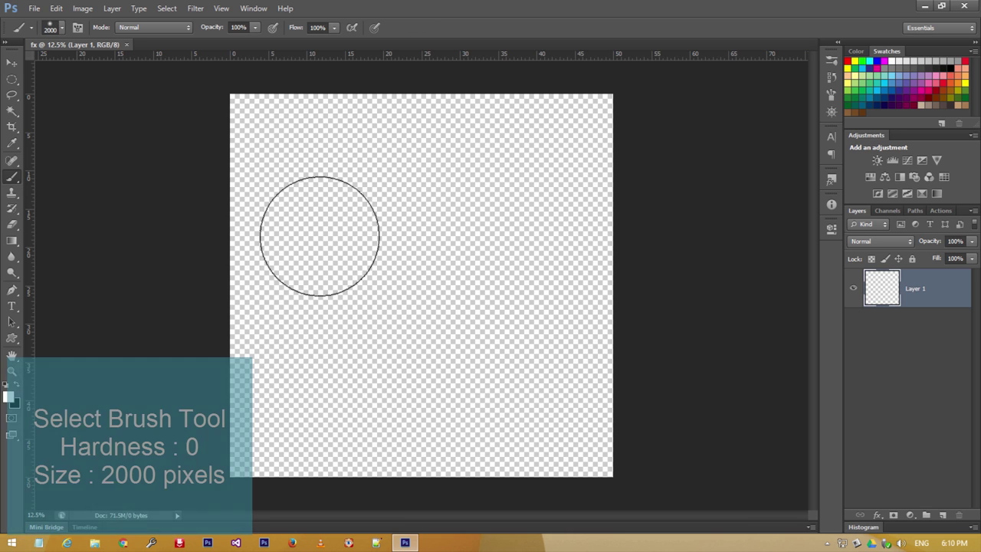
right_click(399, 259)
click(512, 293)
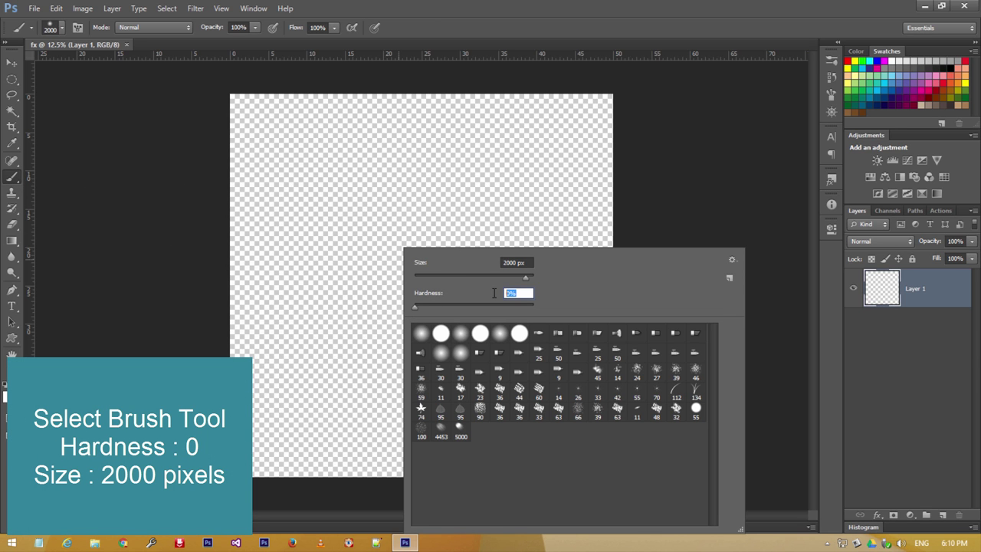
text(0)
key(Tab)
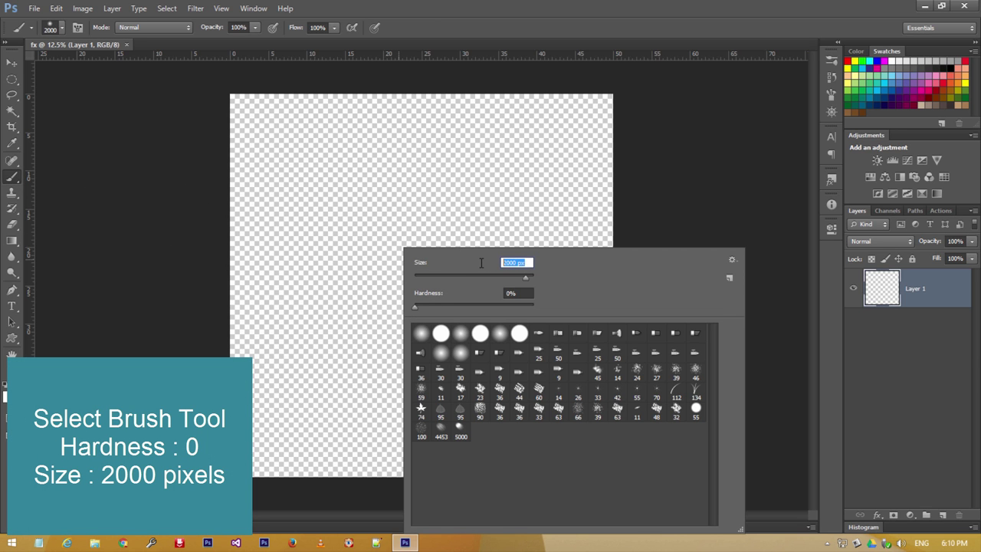
text(200)
key(Return)
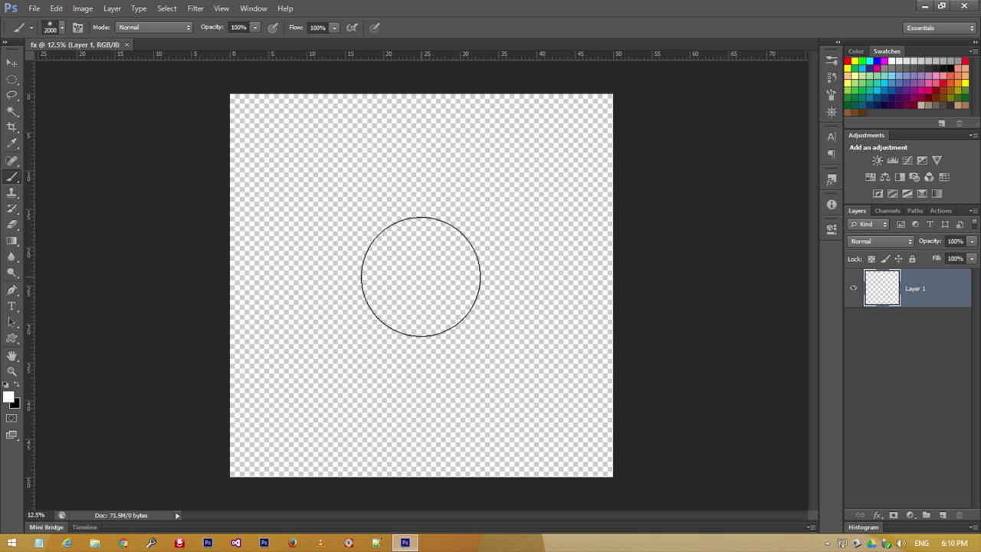
Step: Paint a soft white glow at the canvas centre and name its layer 'bottom light'
click(420, 276)
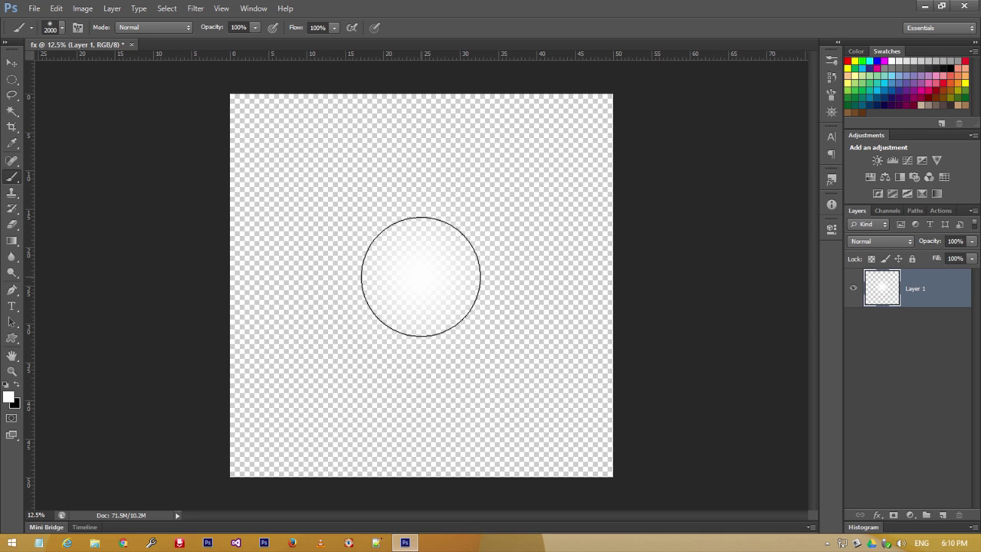
double_click(915, 288)
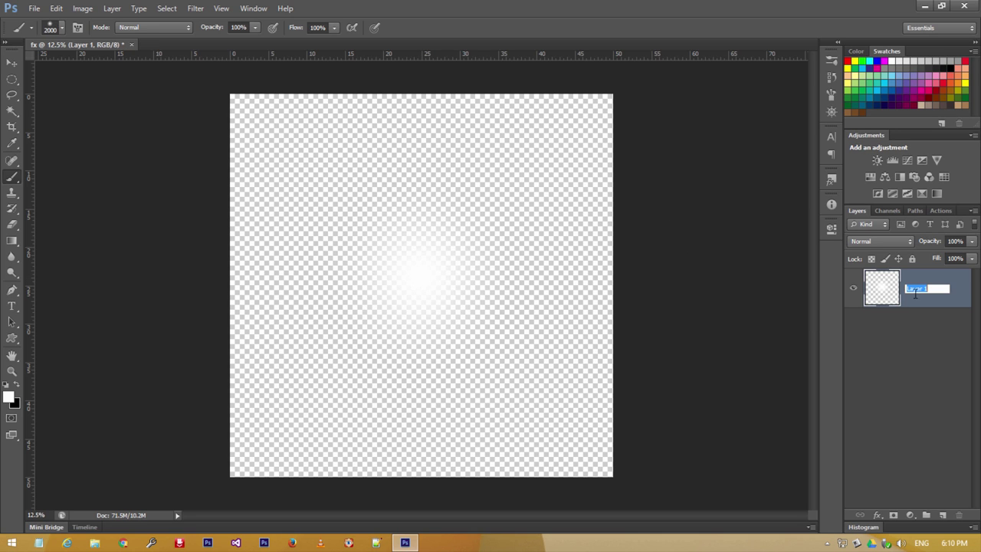
text(bott)
text(om light)
key(Return)
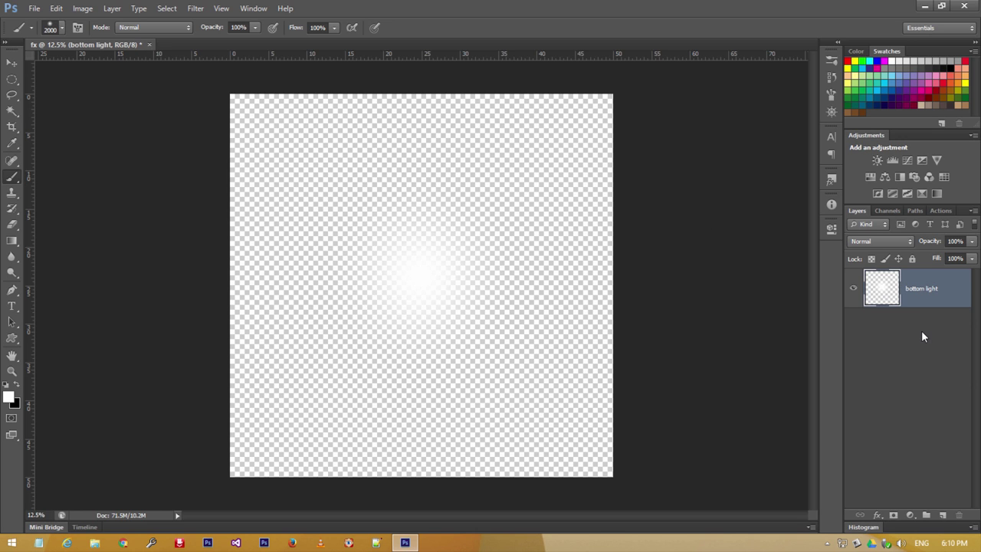
Step: Duplicate the glow layer and name the copy 'top light'
drag(923, 306, 937, 515)
double_click(923, 289)
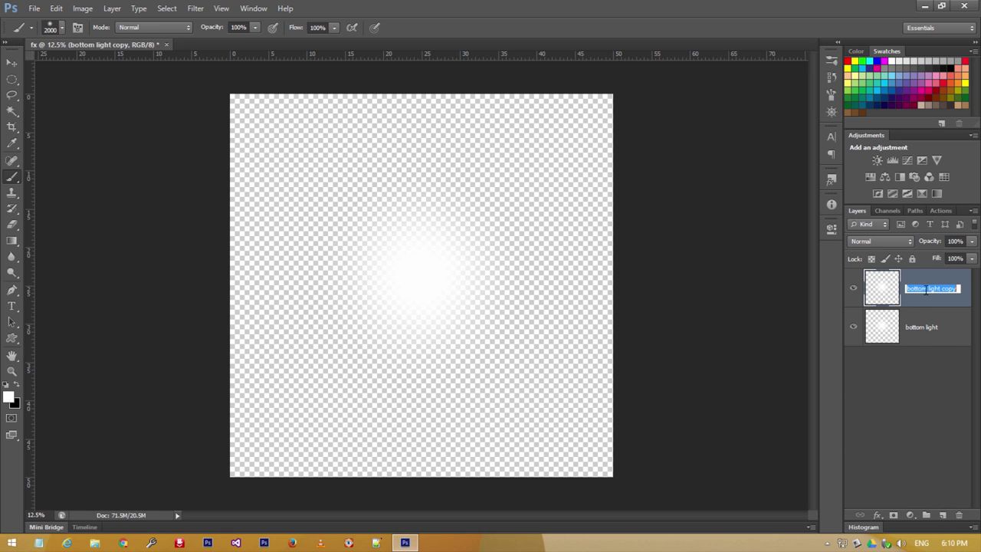
text(top light)
key(Return)
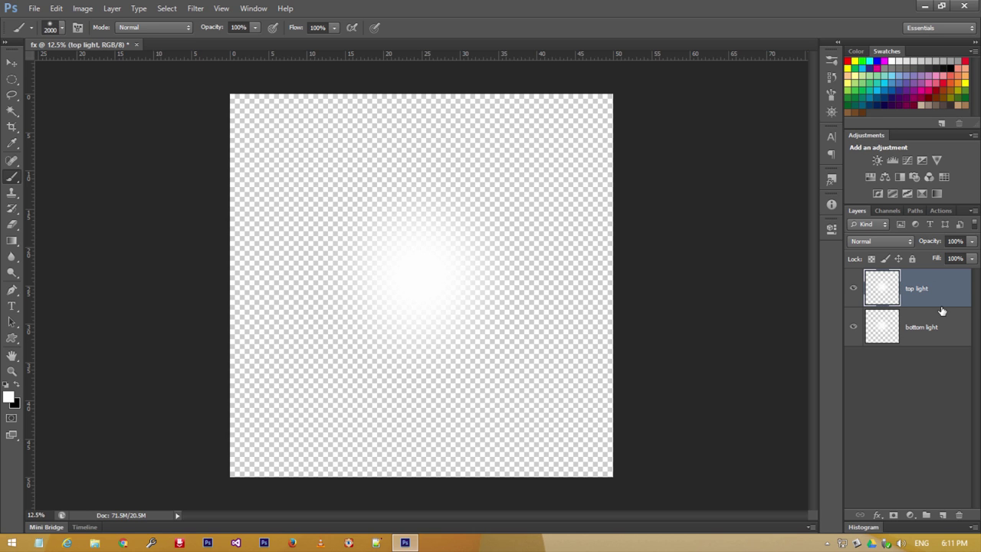
Step: Set both top light and bottom light layers to Linear Dodge (Add) blending
click(880, 240)
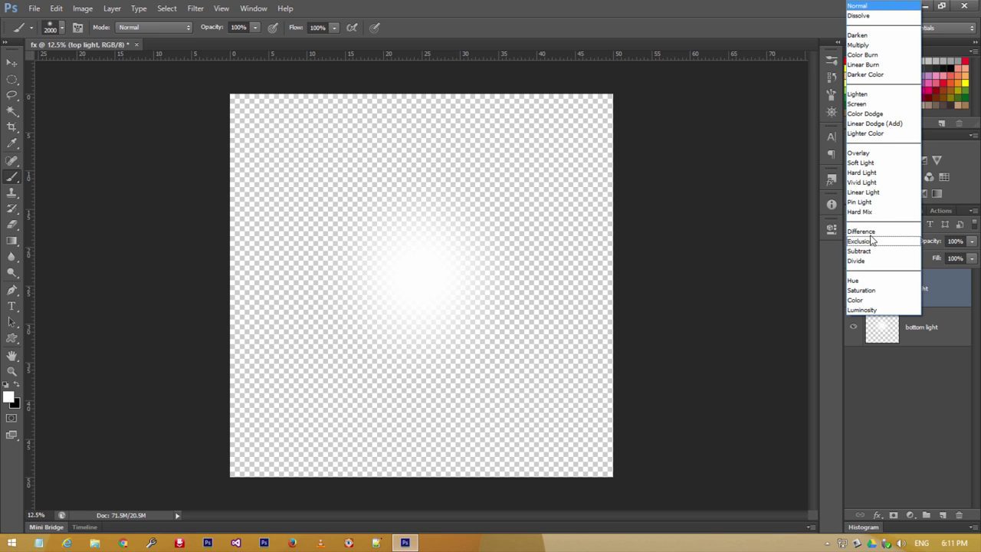
click(870, 123)
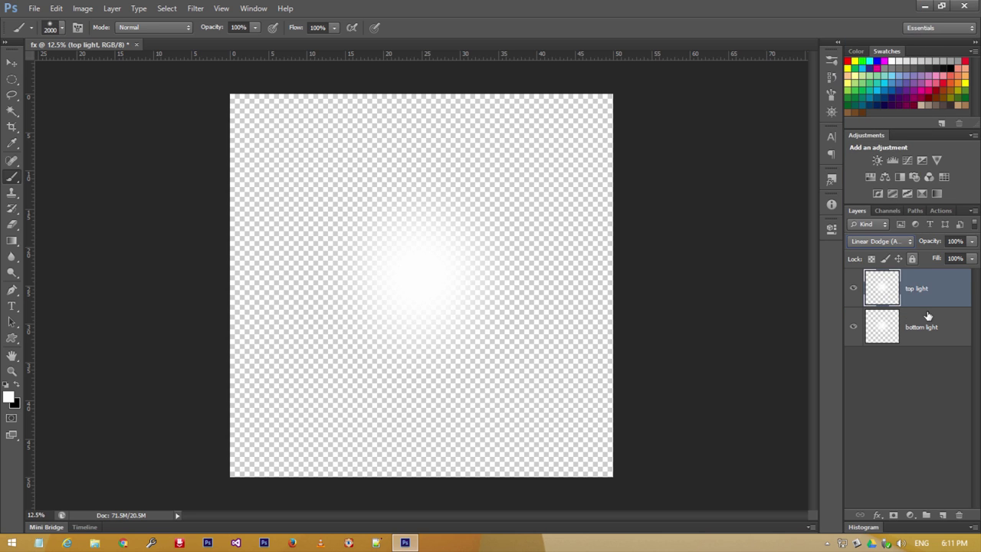
click(945, 340)
click(879, 240)
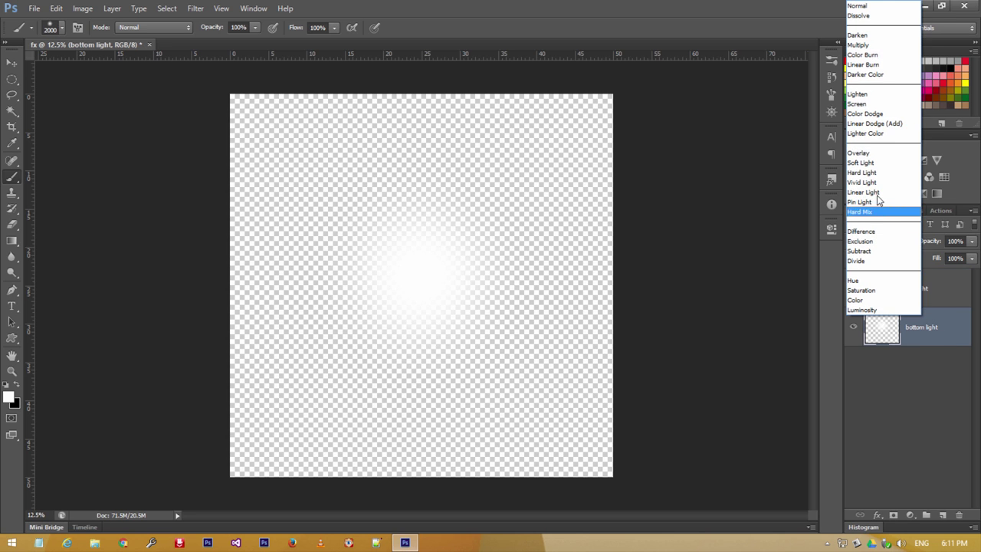
click(869, 123)
Step: Hide the top light layer and select bottom light
click(939, 390)
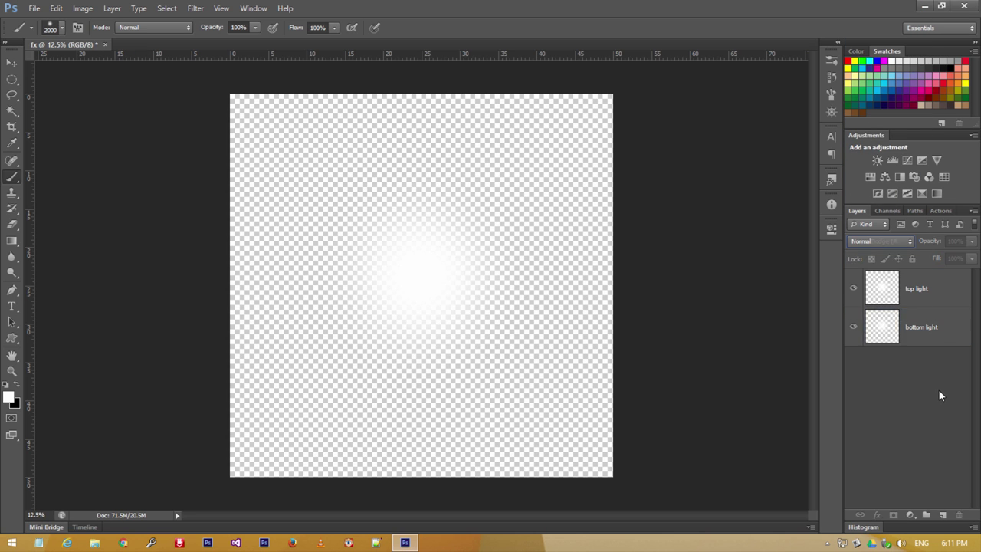
click(852, 288)
click(917, 294)
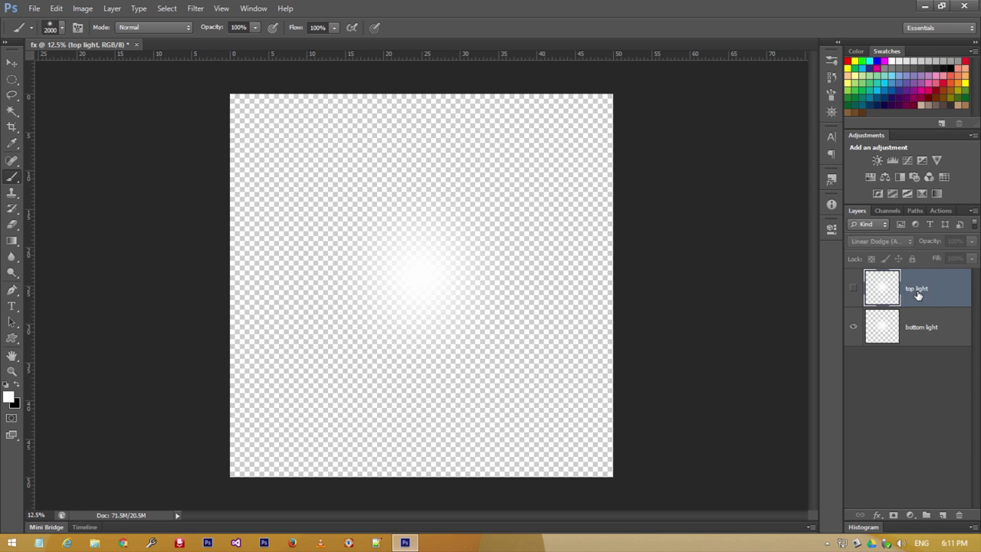
click(943, 336)
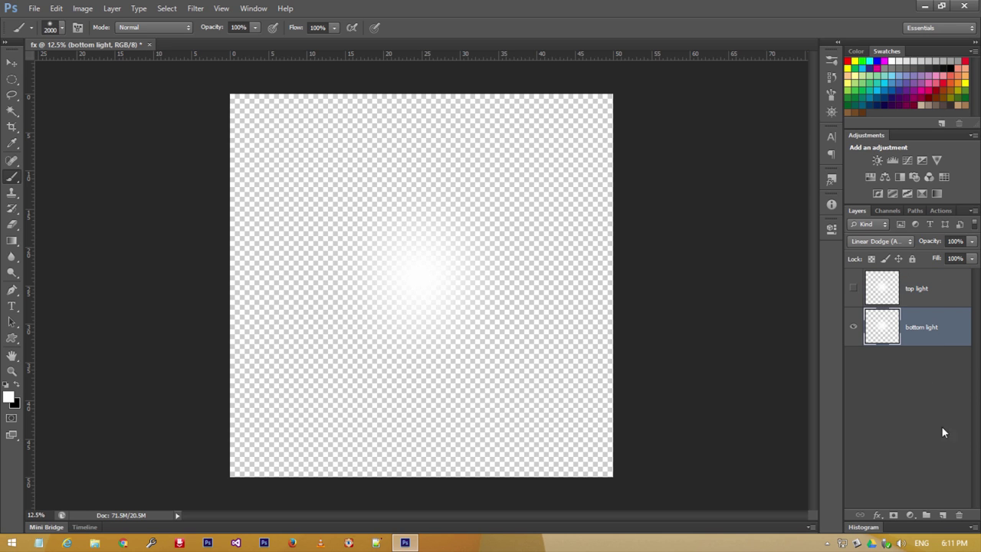
click(910, 516)
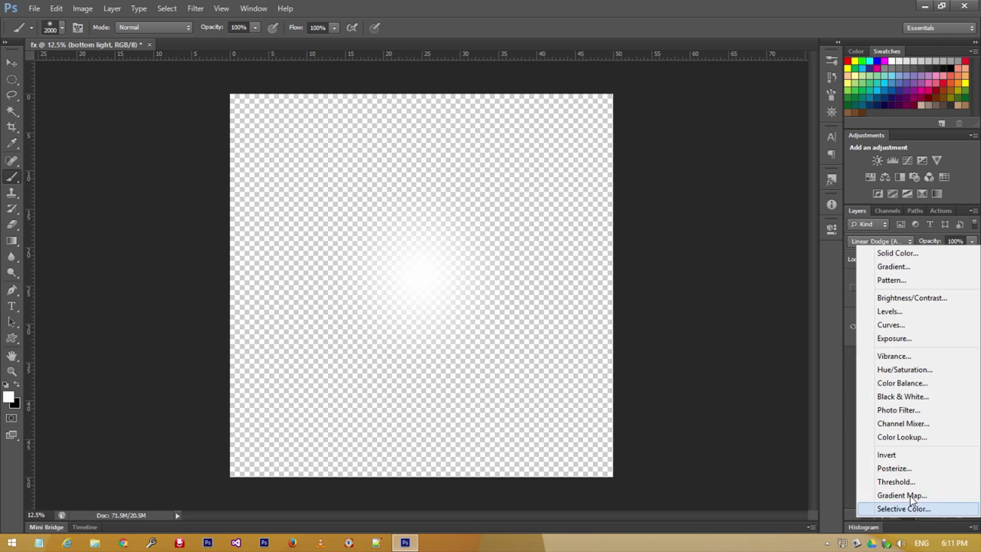
Step: Add a colorized Hue/Saturation adjustment at Hue 11, Saturation 100, Lightness -42
click(906, 370)
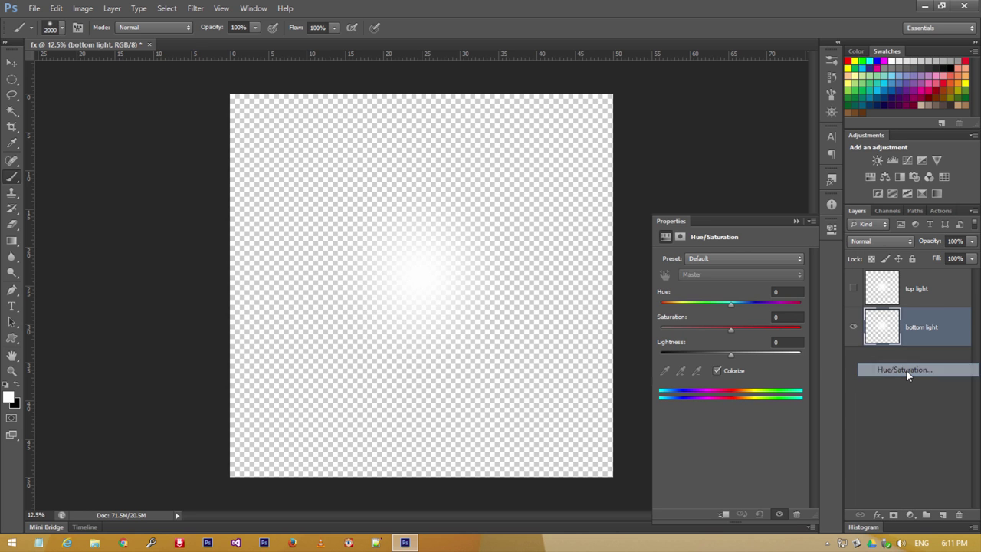
click(732, 373)
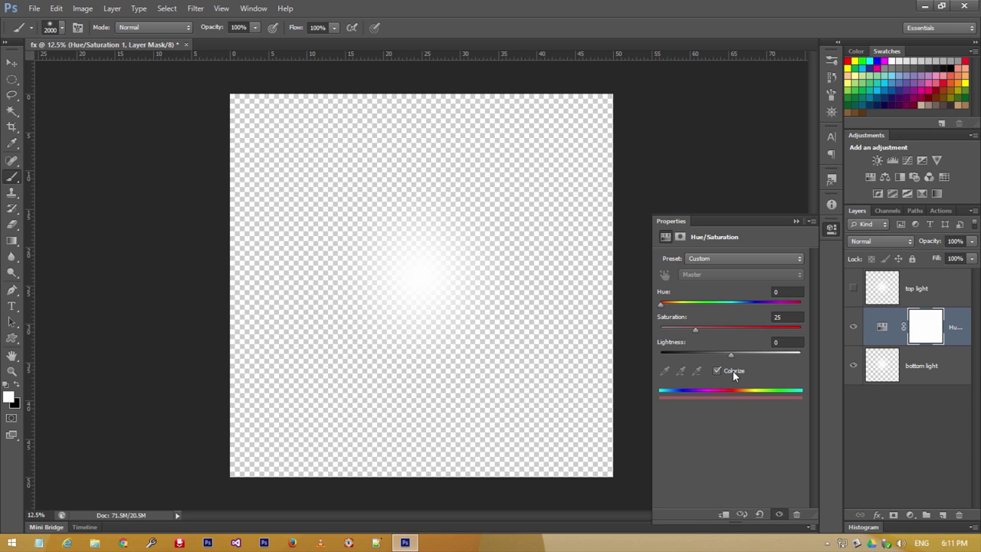
click(777, 291)
click(784, 318)
drag(728, 330, 794, 335)
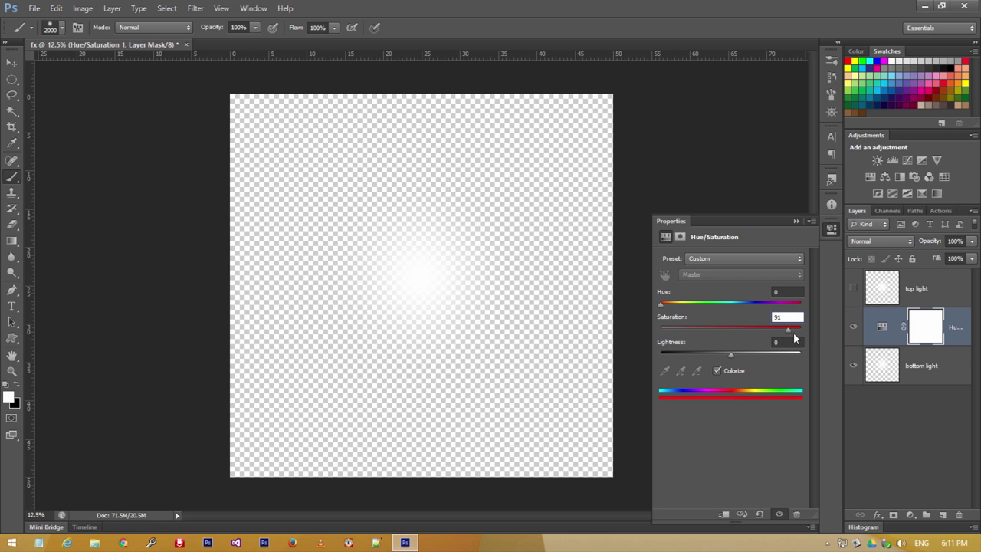
drag(730, 354, 700, 355)
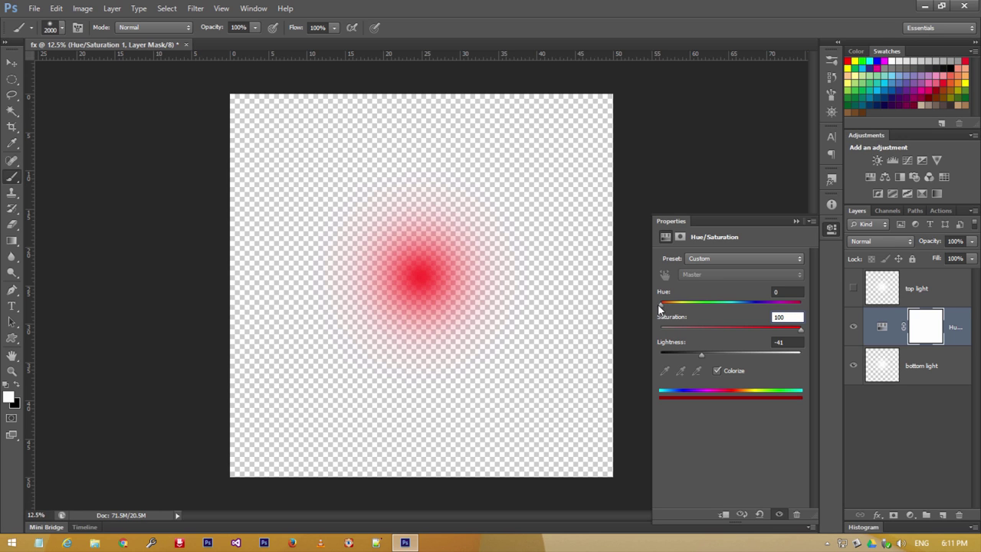
drag(658, 305, 665, 305)
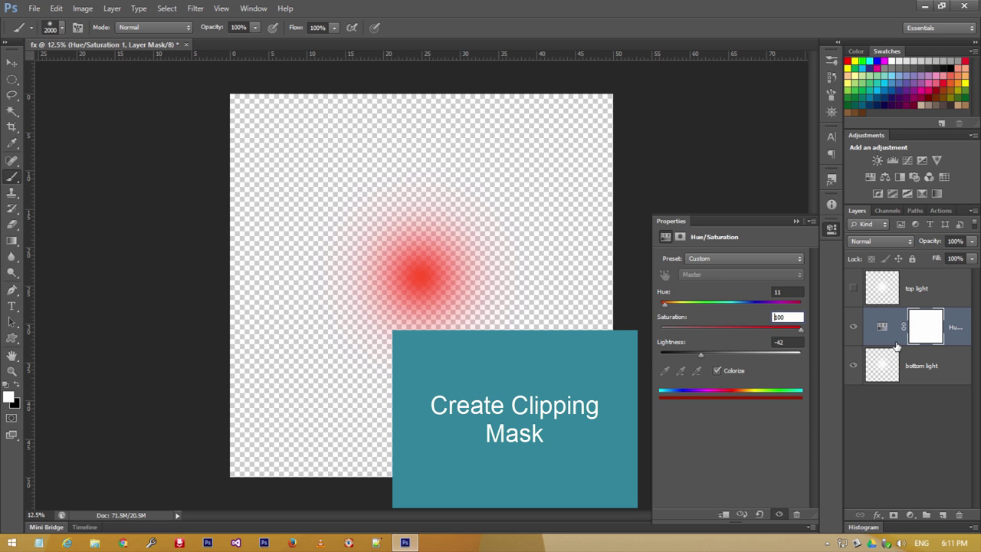
Step: Clip the Hue/Saturation adjustment to bottom light and make top light visible and selected
click(724, 517)
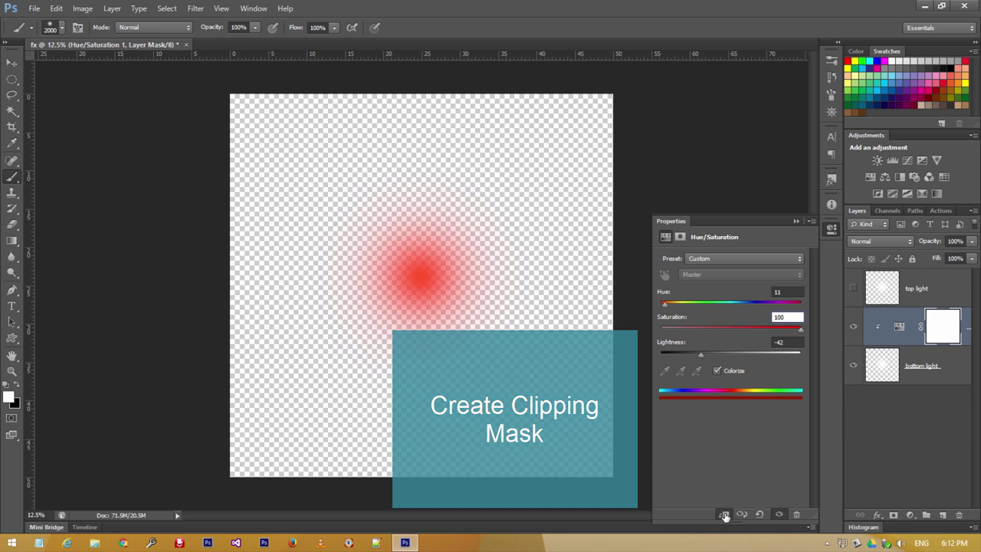
click(927, 376)
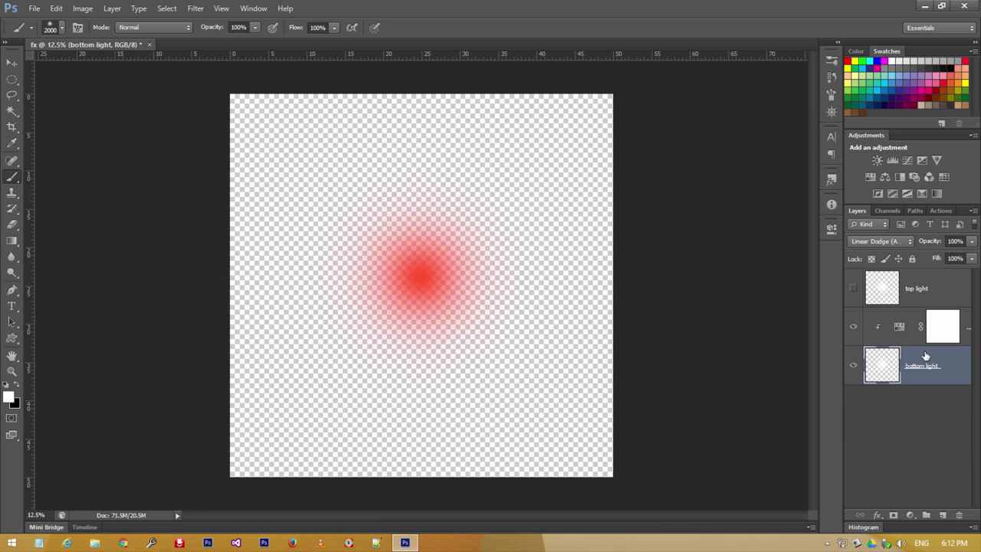
click(912, 344)
click(923, 297)
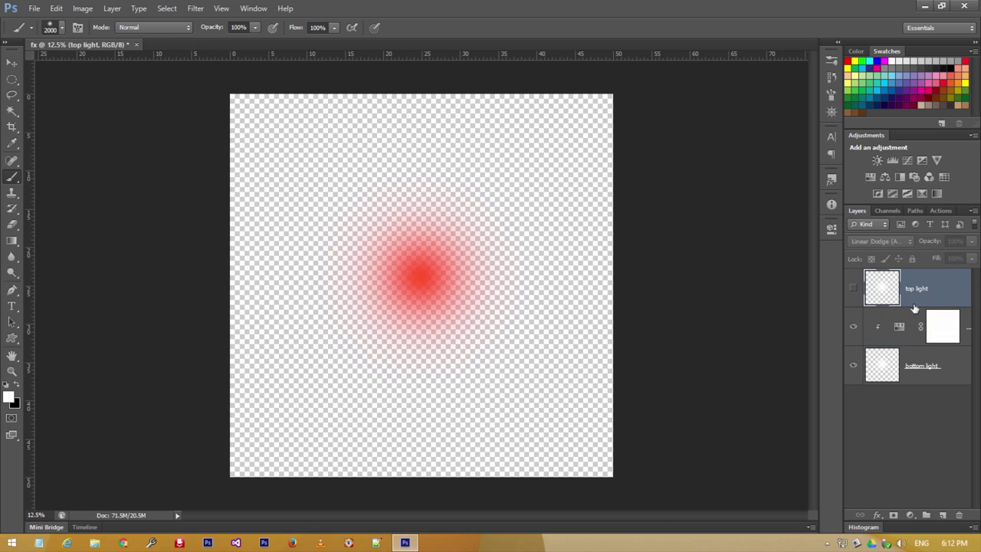
click(853, 288)
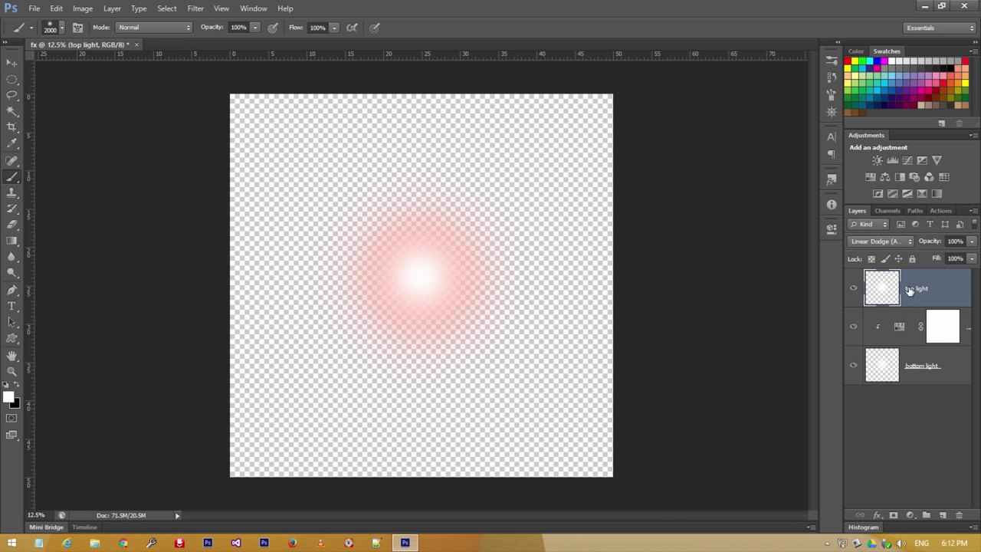
Step: Scale the top light glow to about 158.7% around its centre, then fit the canvas on screen
key(v)
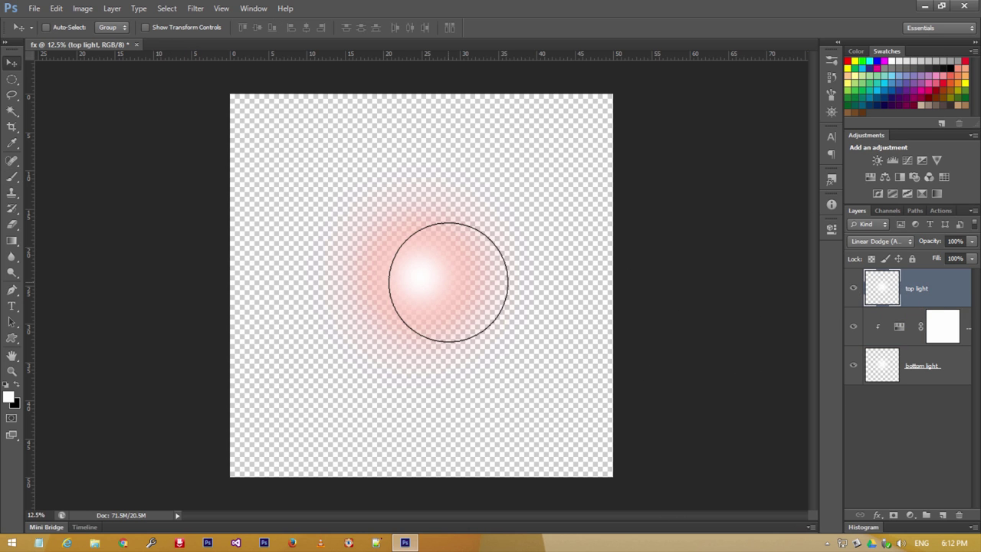
key(ctrl+t)
key(ctrl+minus)
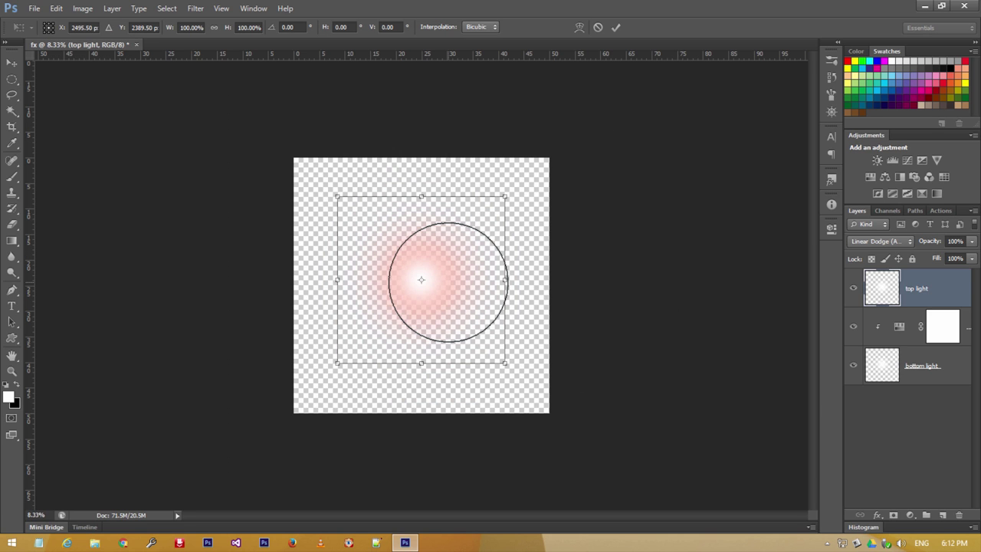
drag(505, 360, 553, 412)
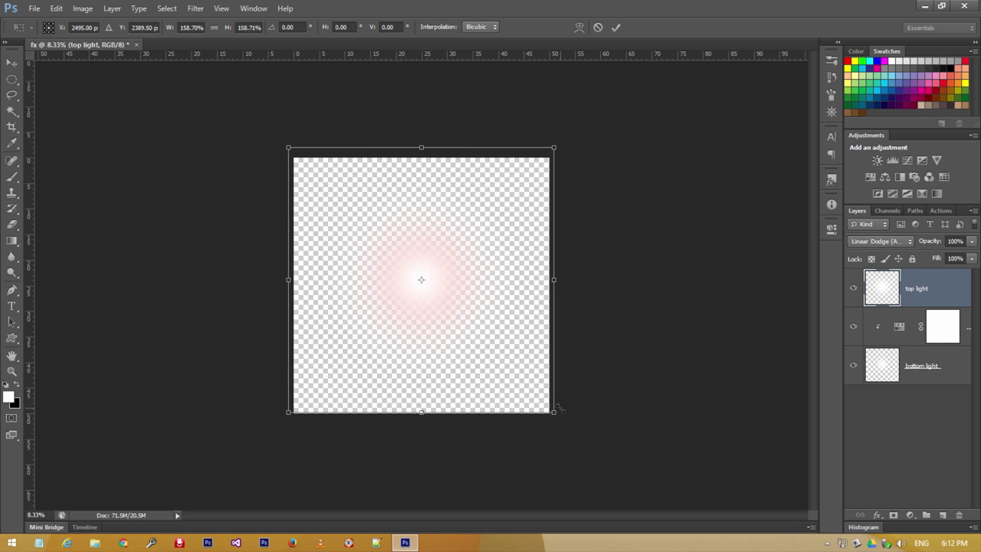
key(Return)
key(z)
right_click(482, 285)
click(490, 286)
key(v)
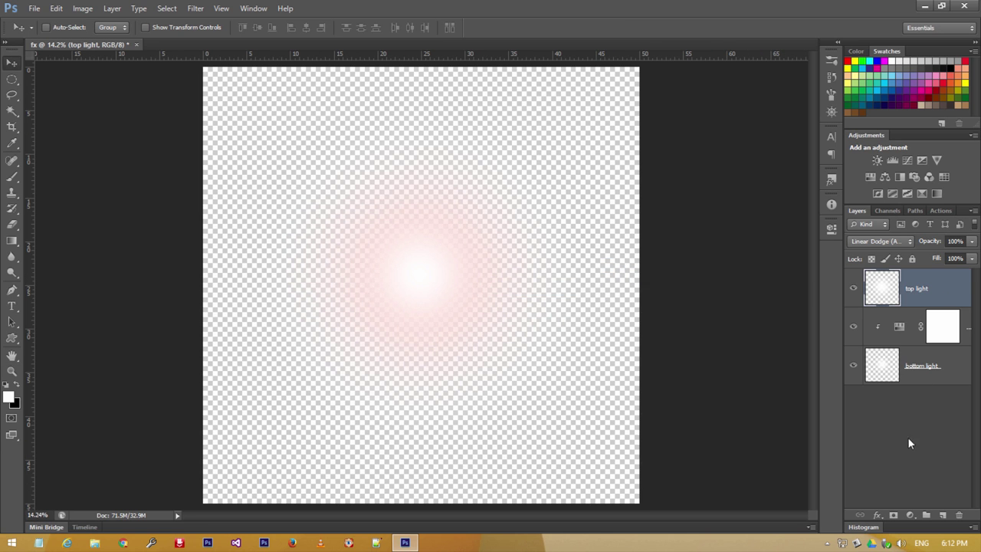
Step: Add a colorized Hue/Saturation at Saturation 100, Lightness -46, clipped to top light
click(909, 515)
click(889, 365)
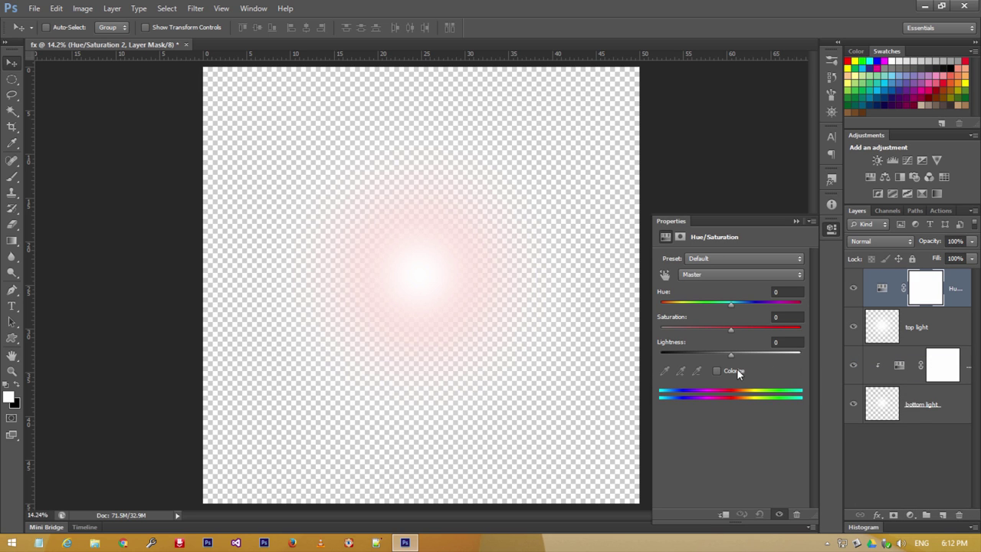
click(734, 370)
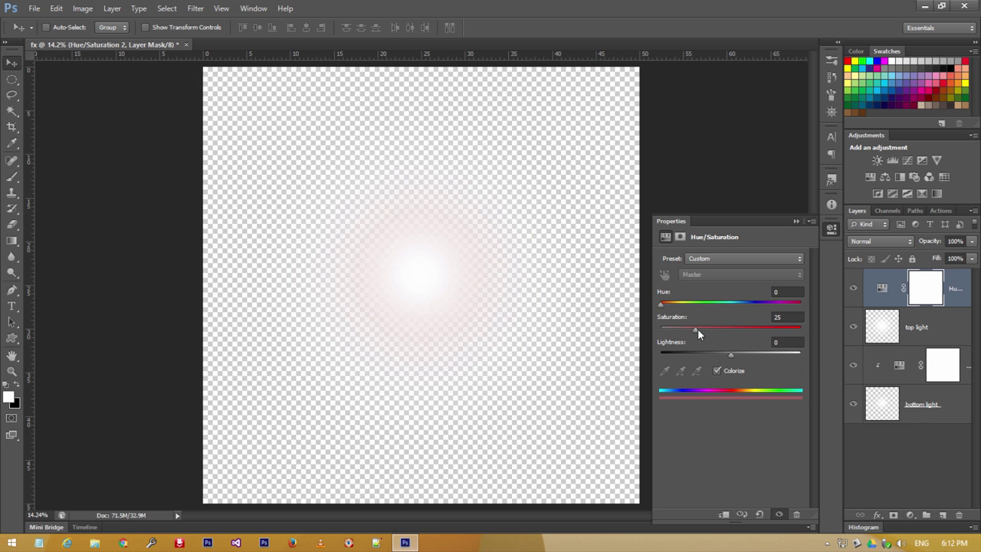
drag(697, 331, 804, 334)
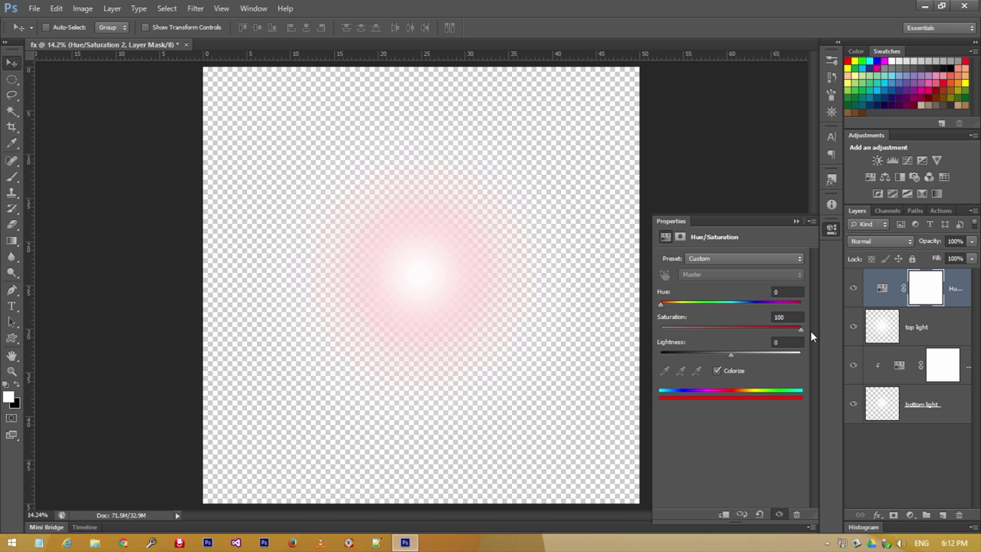
drag(729, 352, 696, 356)
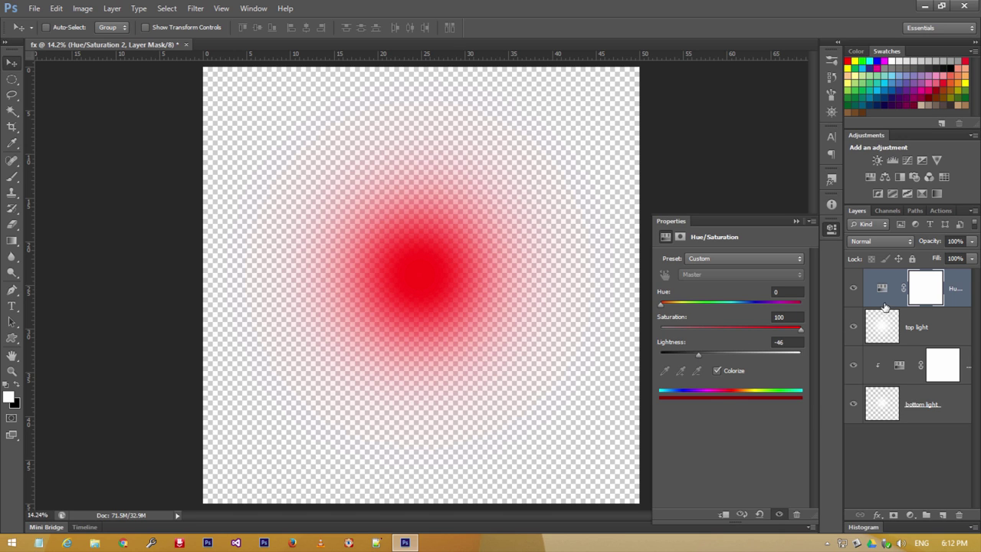
click(721, 515)
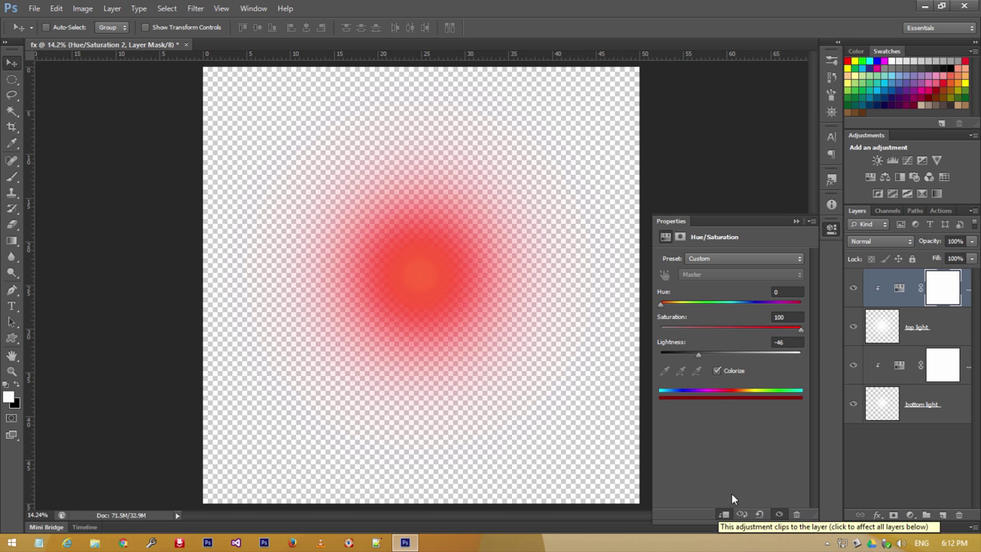
Step: Select all four layers: both adjustments, top light and bottom light
click(936, 325)
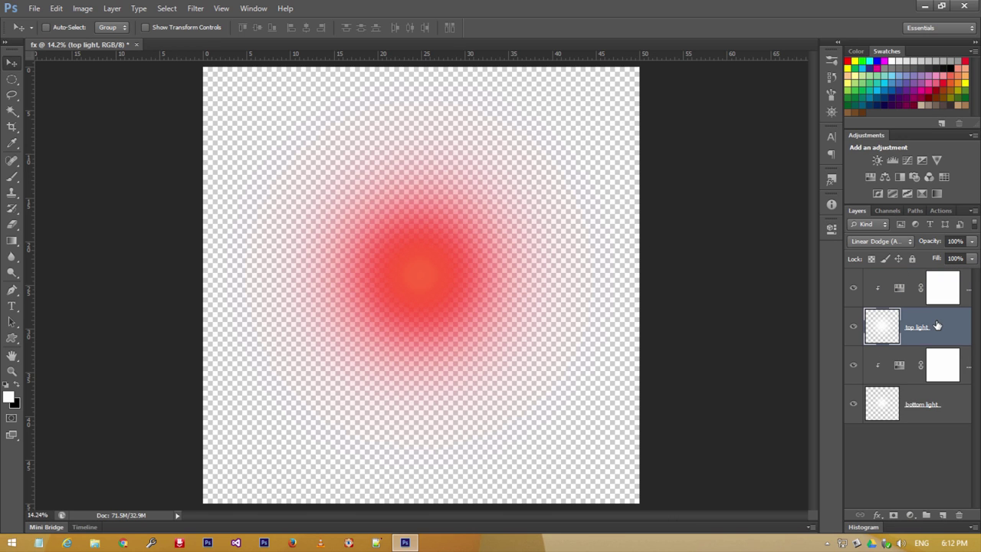
click(946, 405)
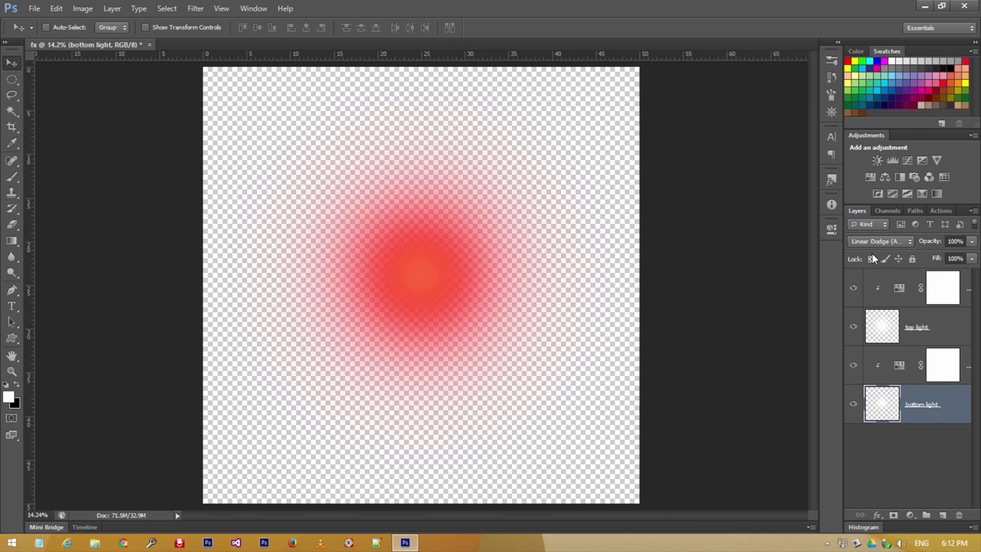
click(910, 277)
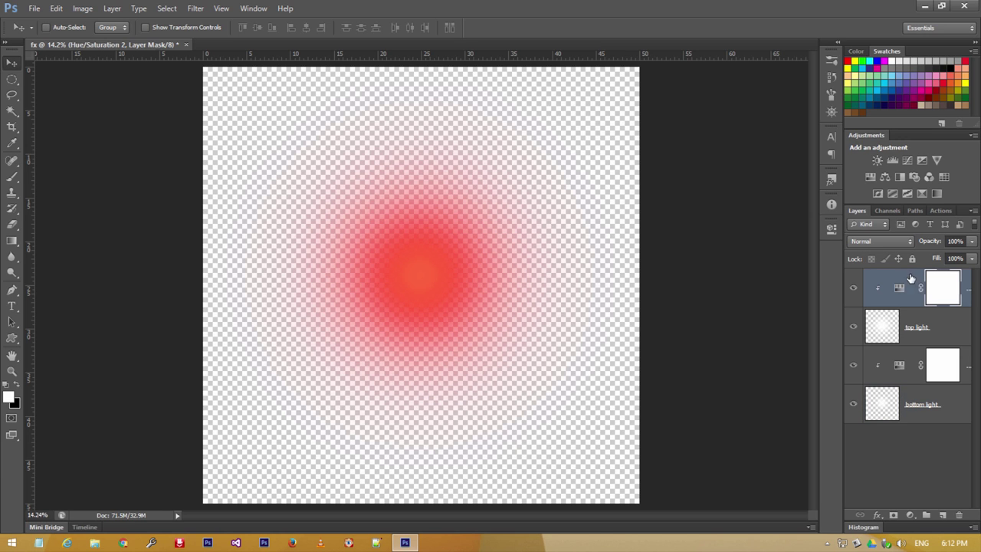
shift+click(944, 337)
shift+click(967, 381)
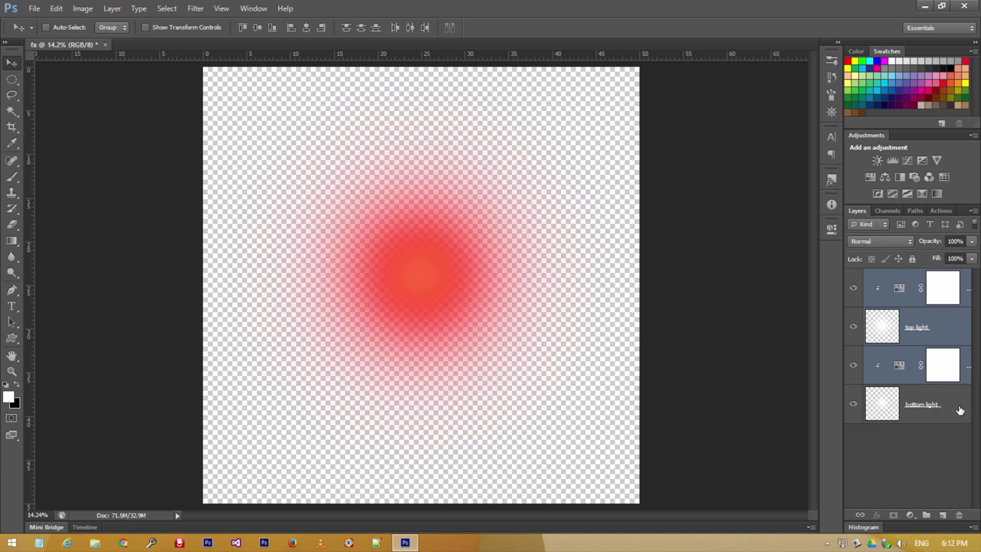
shift+click(960, 411)
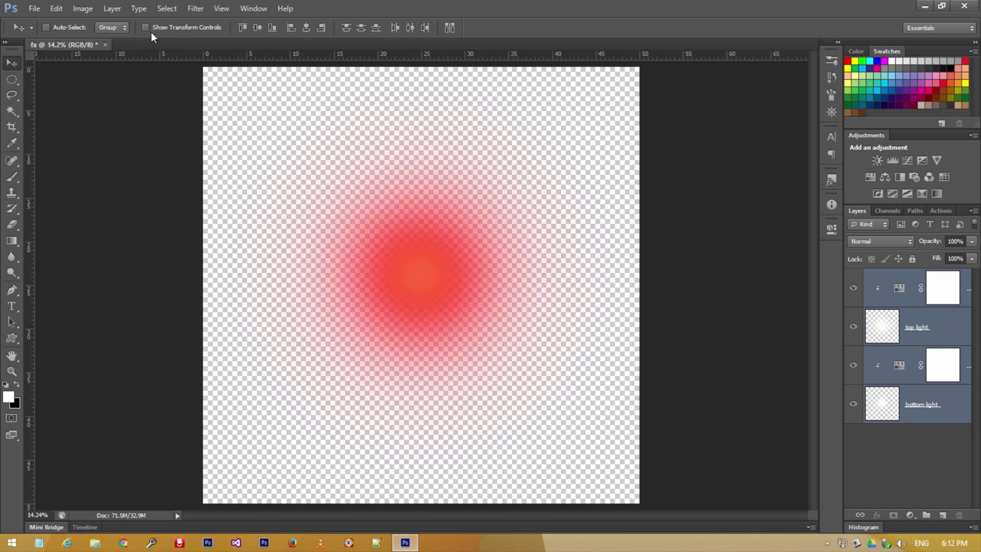
Step: Group the four selected layers and name the group 'fx light burst'
click(112, 8)
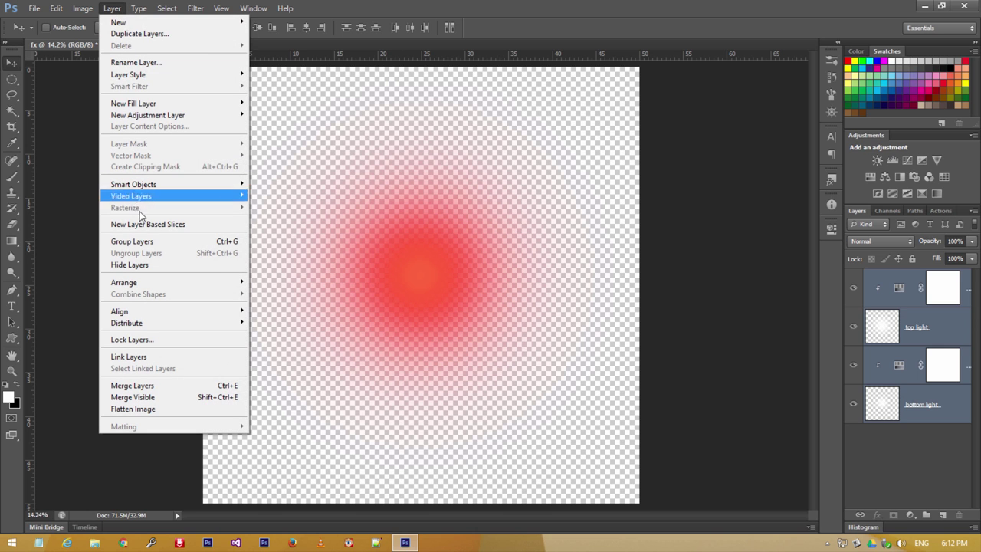
click(207, 243)
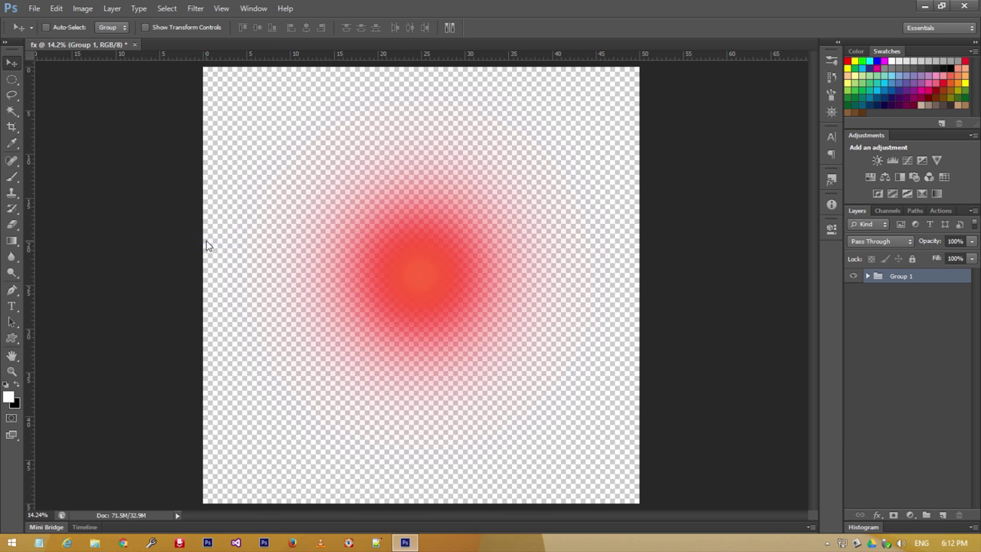
double_click(897, 276)
text(fx)
key(Return)
double_click(894, 277)
text(fx)
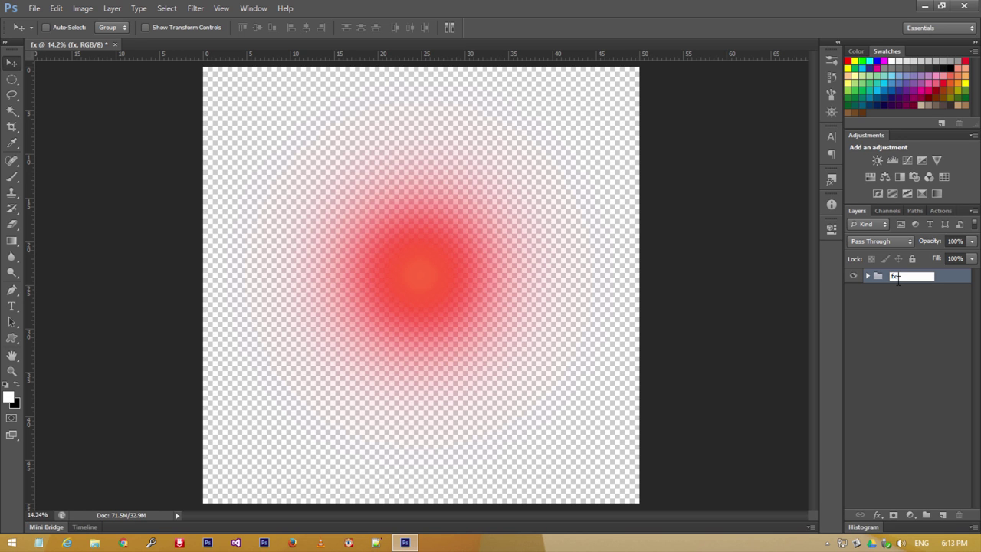
text(ght burn)
key(Return)
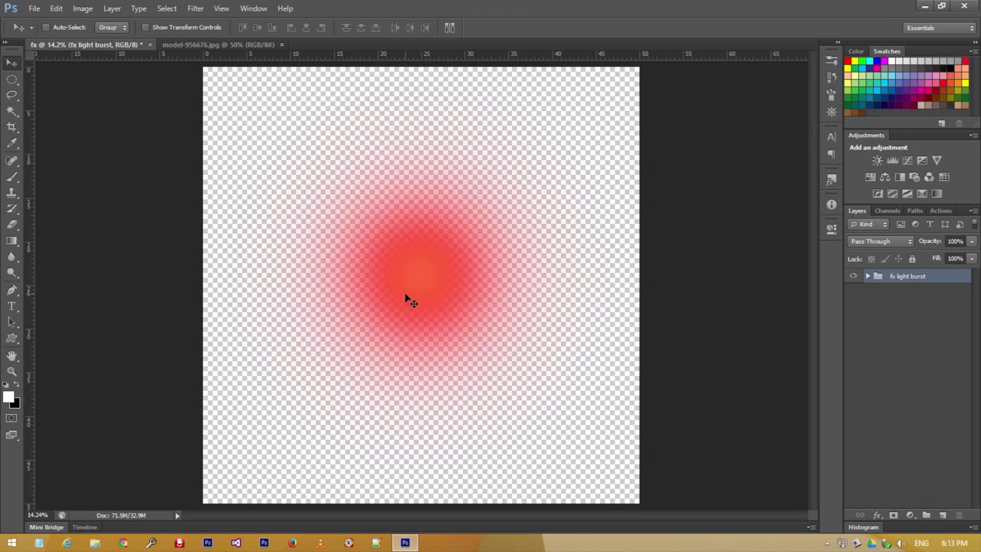
Step: Drop the fx light burst group onto the children photo, shift it up-left, and compare visibility
mouse_move(410, 300)
mouse_down()
mouse_move(211, 45)
mouse_move(265, 91)
mouse_up()
drag(409, 149, 409, 150)
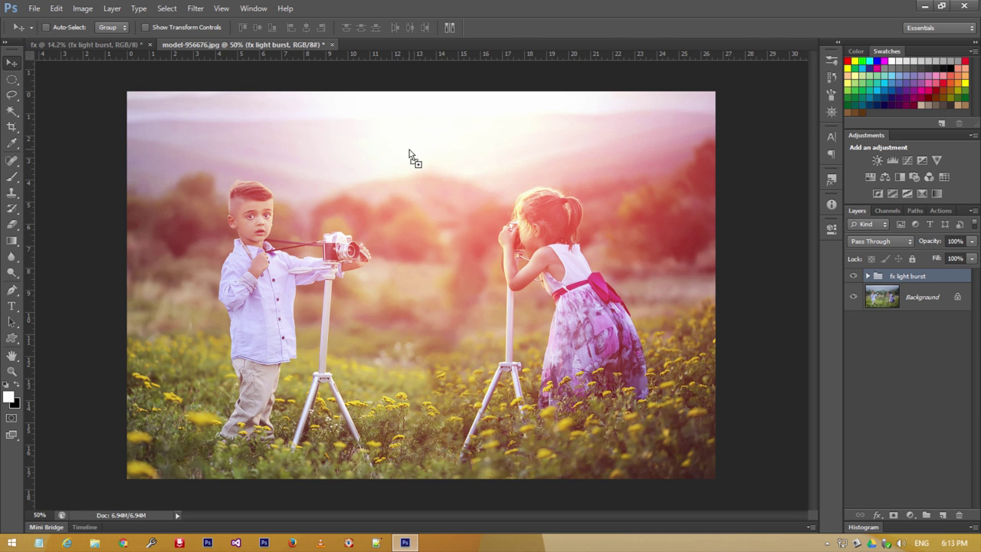
mouse_move(449, 215)
mouse_down()
mouse_move(384, 176)
mouse_move(407, 180)
mouse_up()
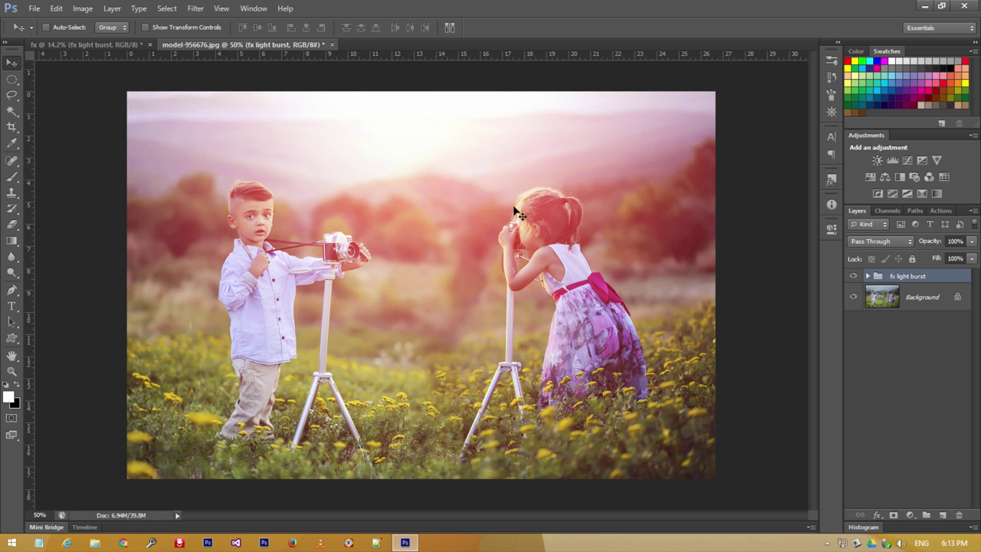
click(853, 276)
click(853, 275)
Step: Duplicate the light burst group and move the copy lower on the photo
mouse_move(935, 280)
mouse_down()
mouse_move(951, 508)
mouse_move(943, 513)
mouse_up()
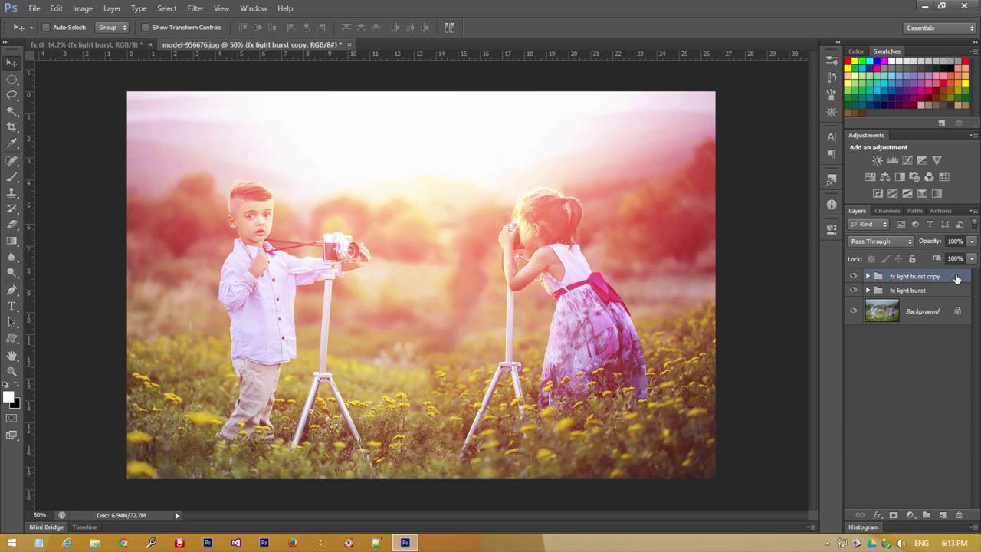
drag(516, 153, 517, 392)
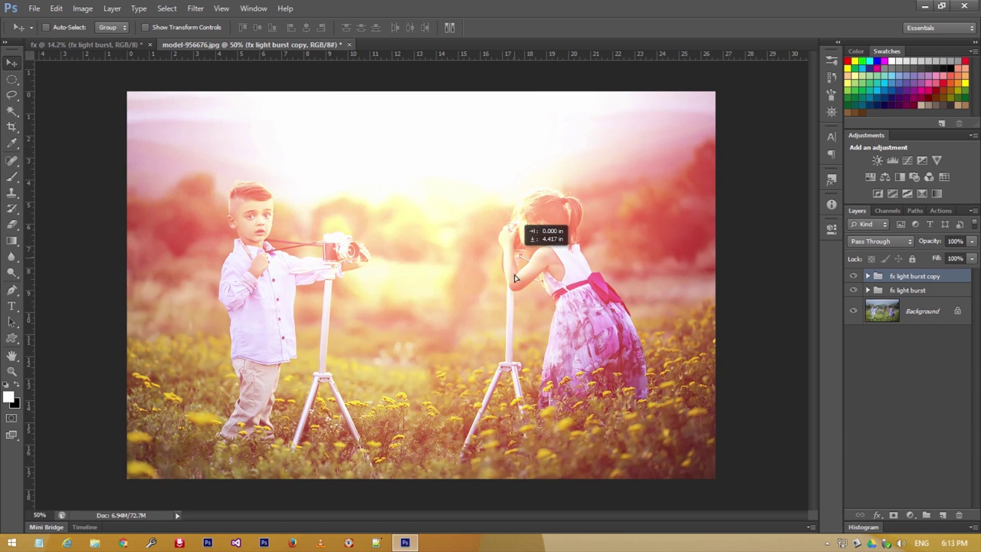
drag(483, 156, 484, 278)
key(ctrl+t)
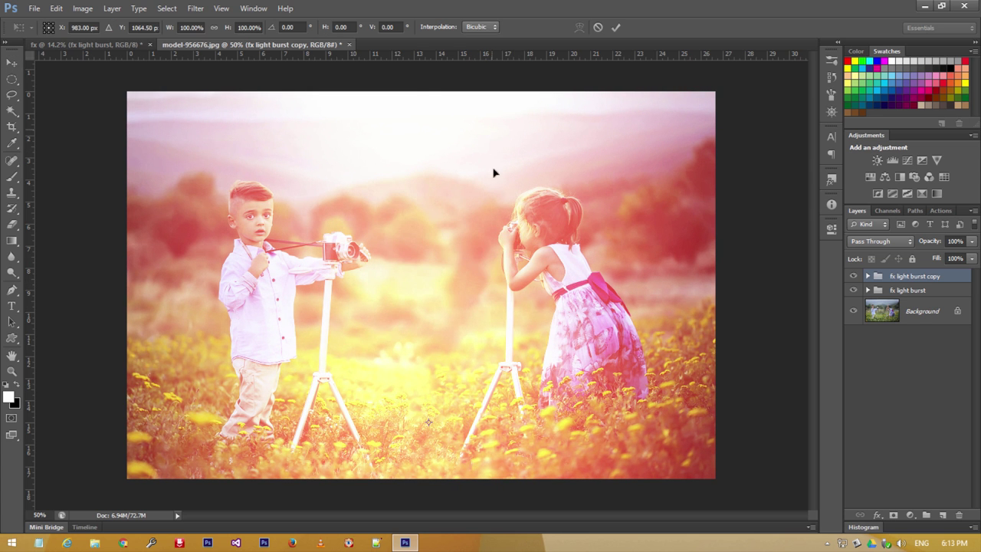
drag(493, 171, 491, 369)
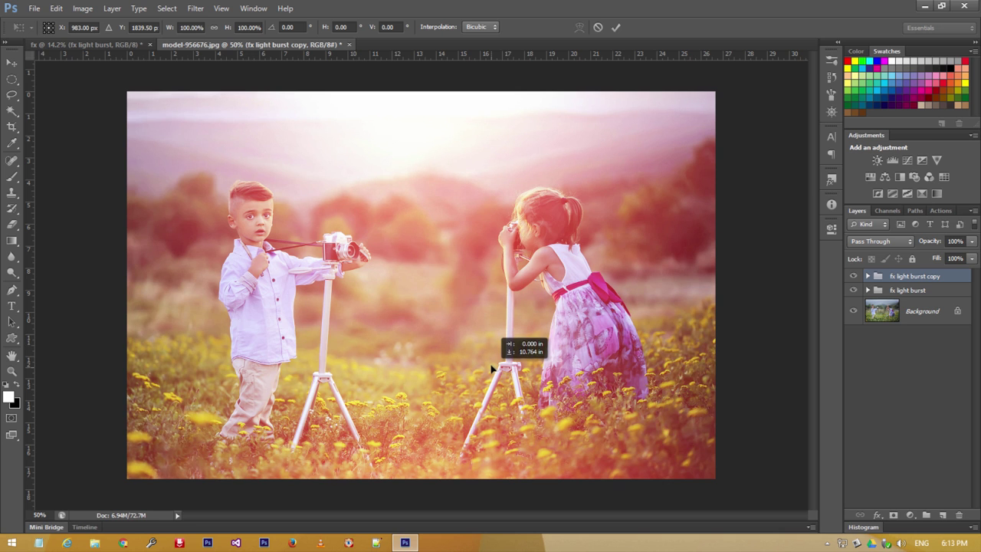
drag(477, 239, 481, 281)
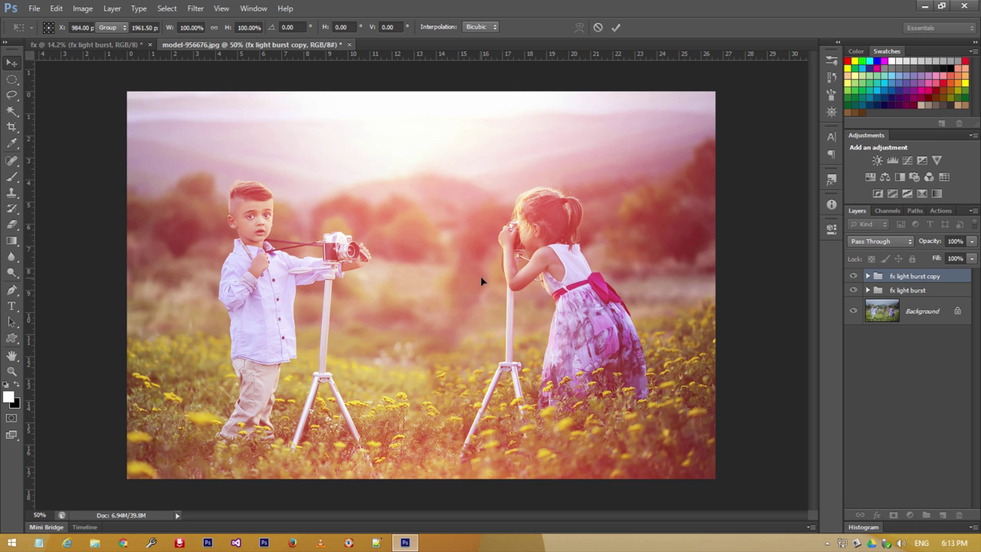
key(Return)
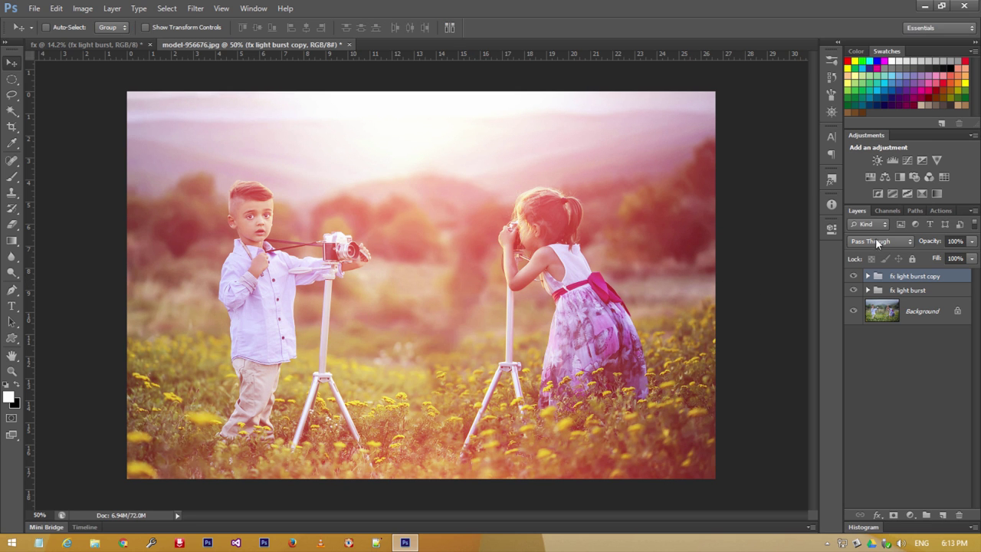
Step: Set the copy's blend mode to Hard Mix, slide it down, and fit the photo on screen
click(875, 242)
click(874, 228)
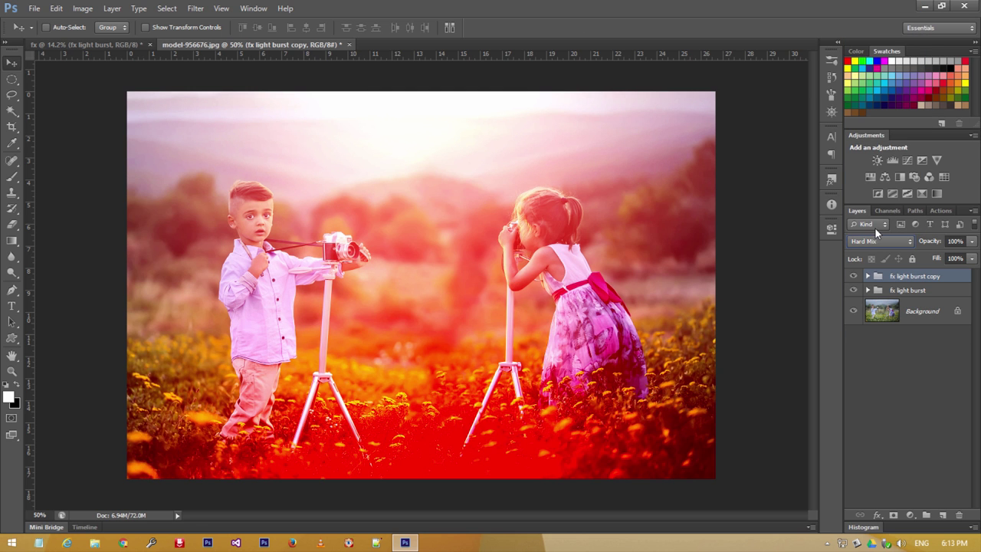
mouse_move(595, 158)
mouse_down()
mouse_move(605, 318)
mouse_move(609, 272)
mouse_up()
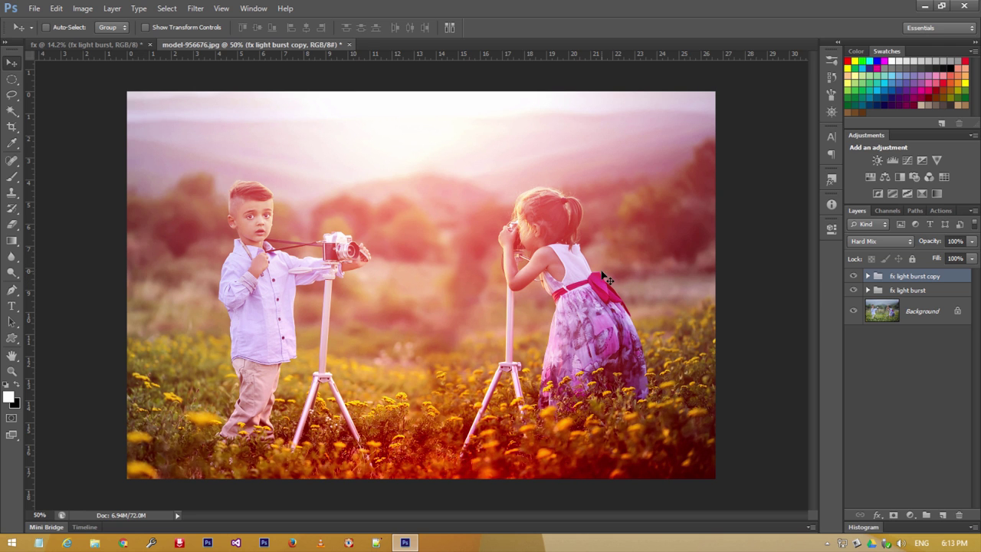
key(z)
right_click(507, 231)
click(518, 235)
key(v)
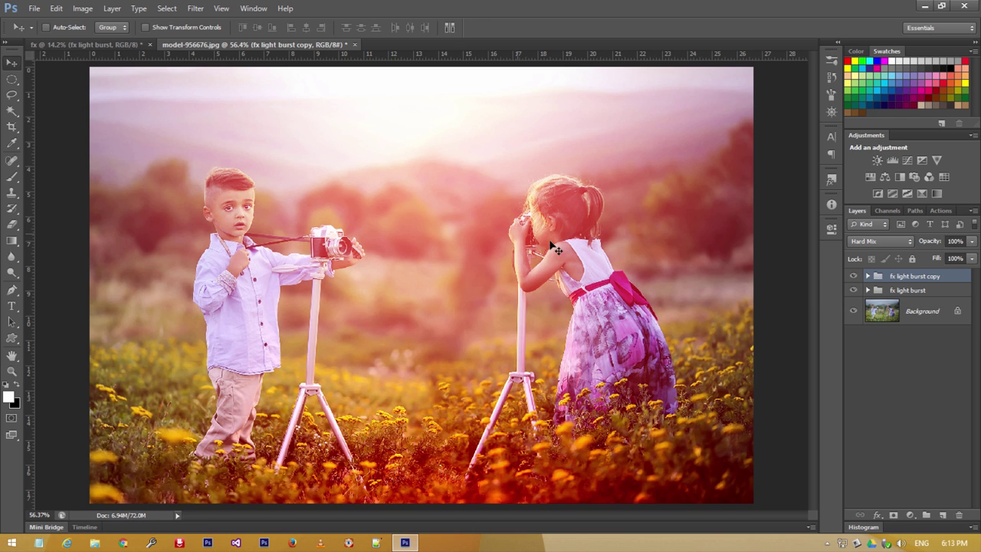
click(852, 290)
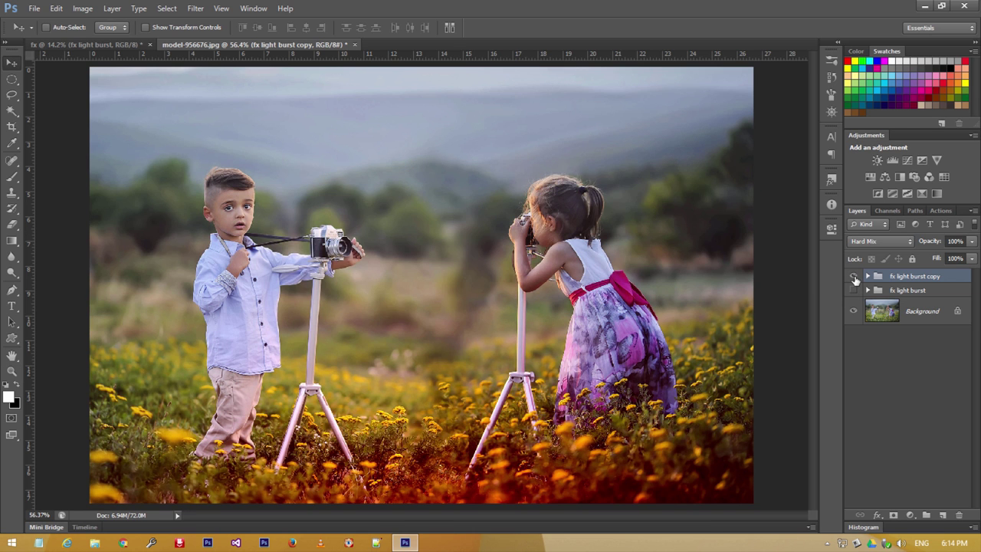
click(853, 276)
click(852, 277)
mouse_move(699, 314)
mouse_down()
mouse_move(697, 264)
mouse_move(699, 279)
mouse_up()
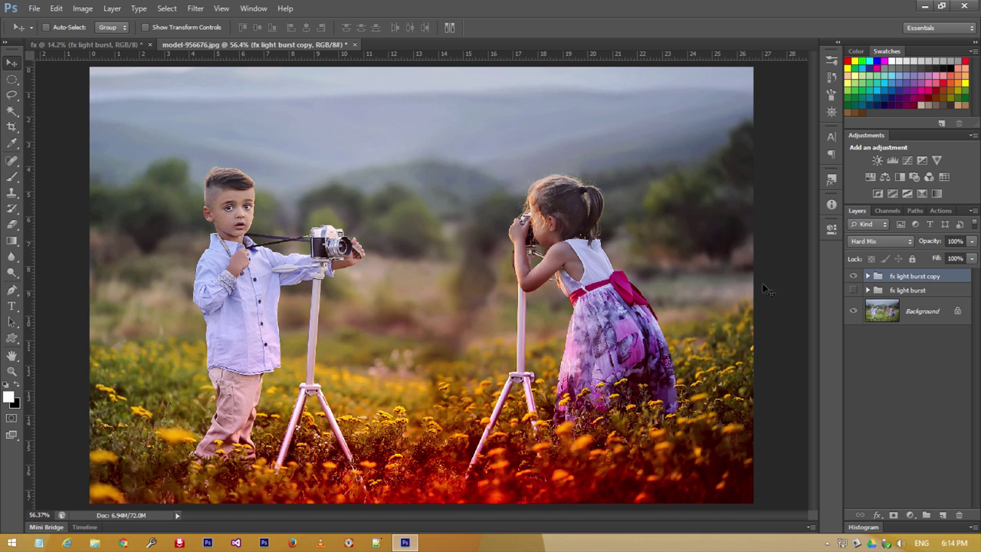
click(852, 290)
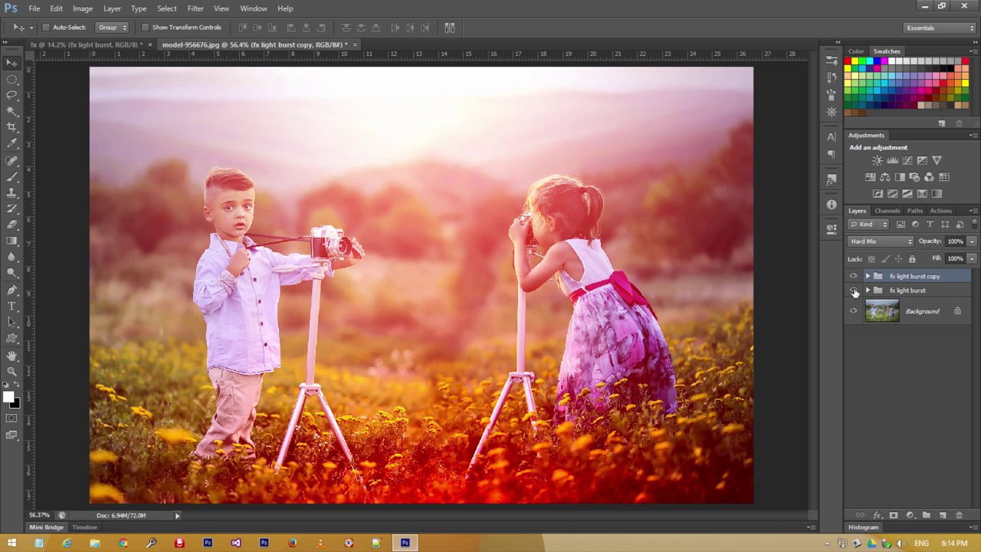
click(923, 291)
drag(567, 269, 553, 237)
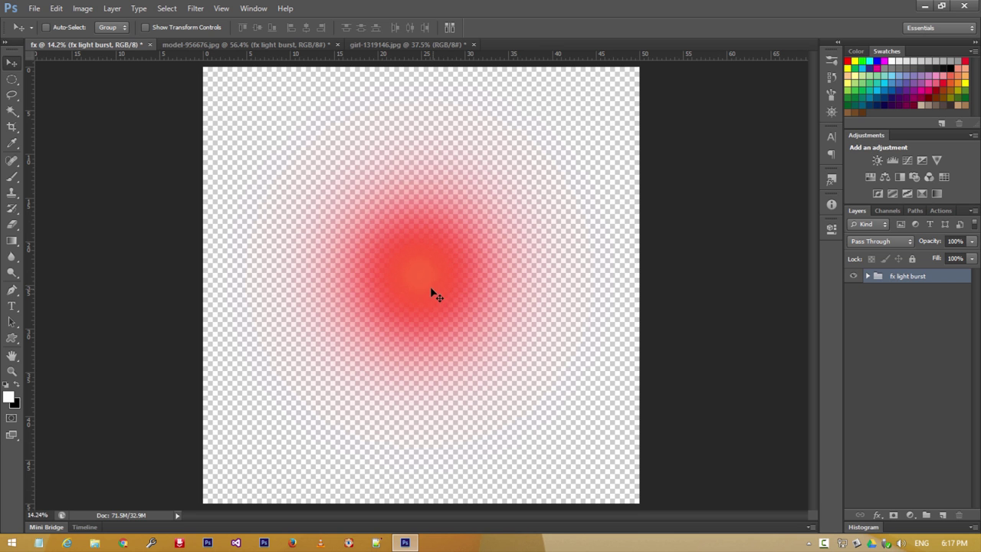
Step: Drop the fx light burst group onto the girl photo, duplicate it, and shift the copy left over her head
mouse_move(433, 291)
mouse_down()
mouse_move(420, 53)
mouse_move(501, 187)
mouse_up()
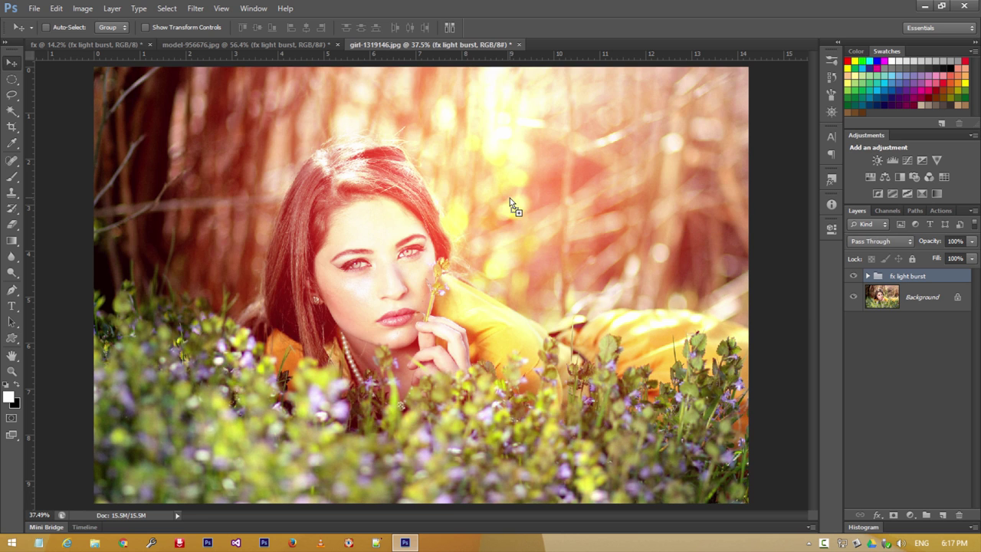
drag(407, 187, 574, 189)
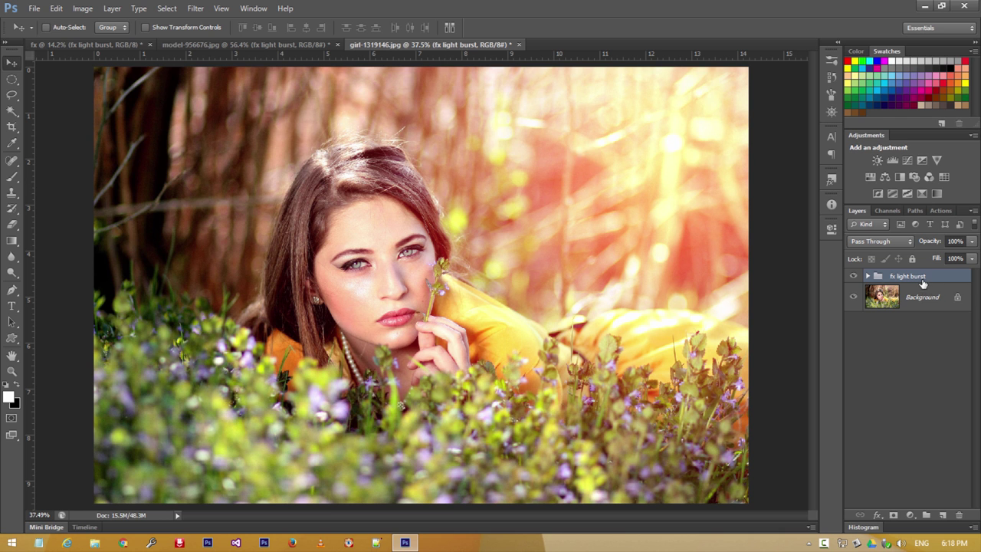
drag(923, 283, 942, 515)
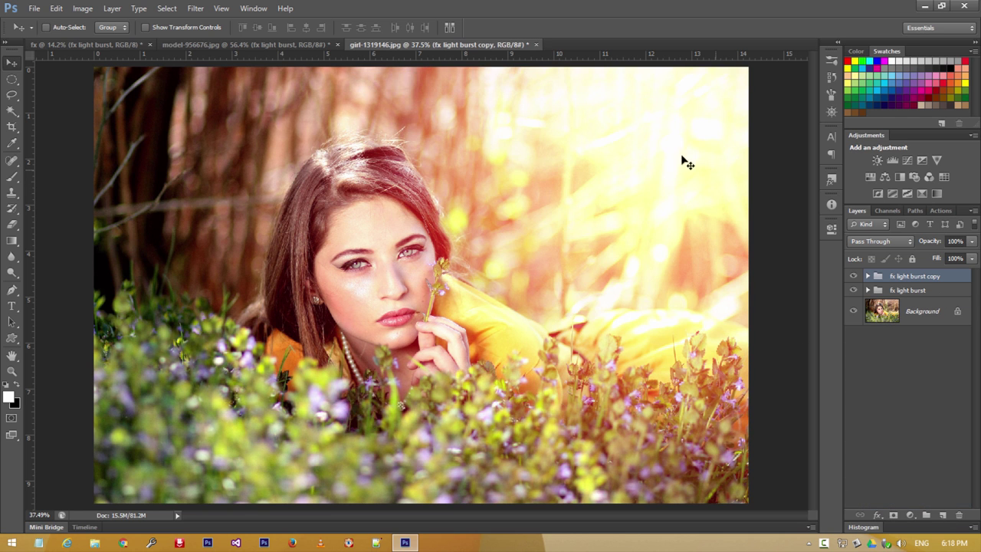
mouse_move(685, 161)
mouse_down()
mouse_move(447, 188)
mouse_move(333, 184)
mouse_move(477, 188)
mouse_move(429, 208)
mouse_move(391, 268)
mouse_up()
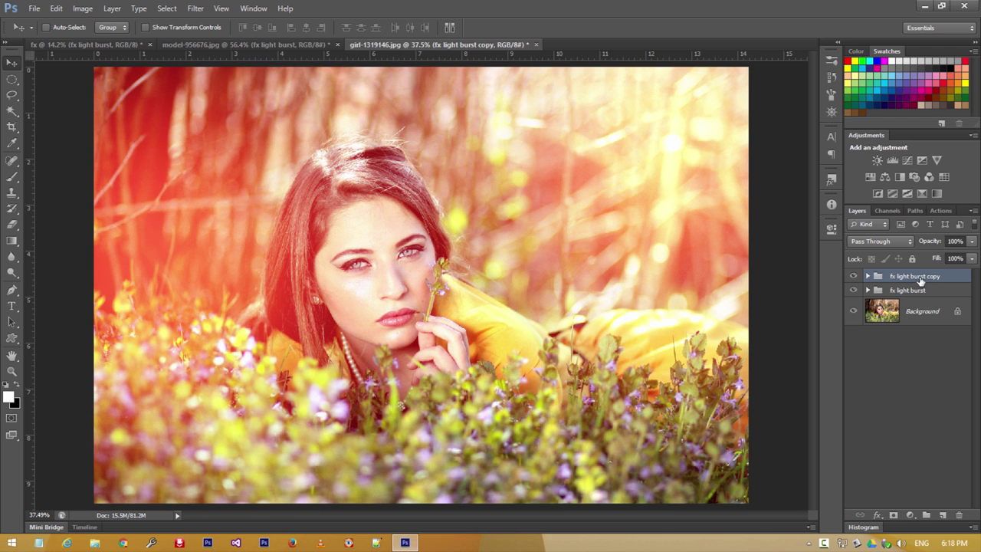
Step: Add a layer mask to the light burst copy and set the Eraser brush to 800 px
click(897, 515)
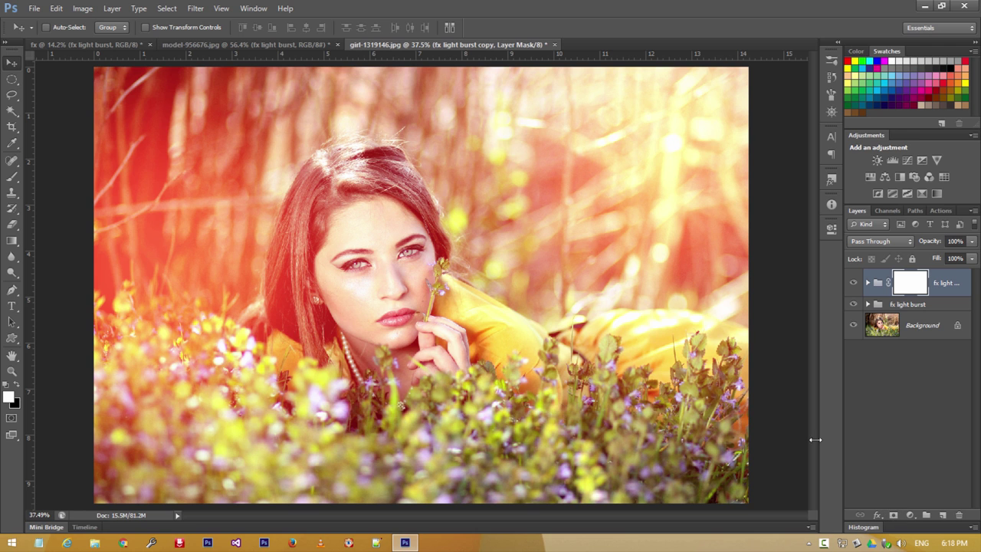
key(e)
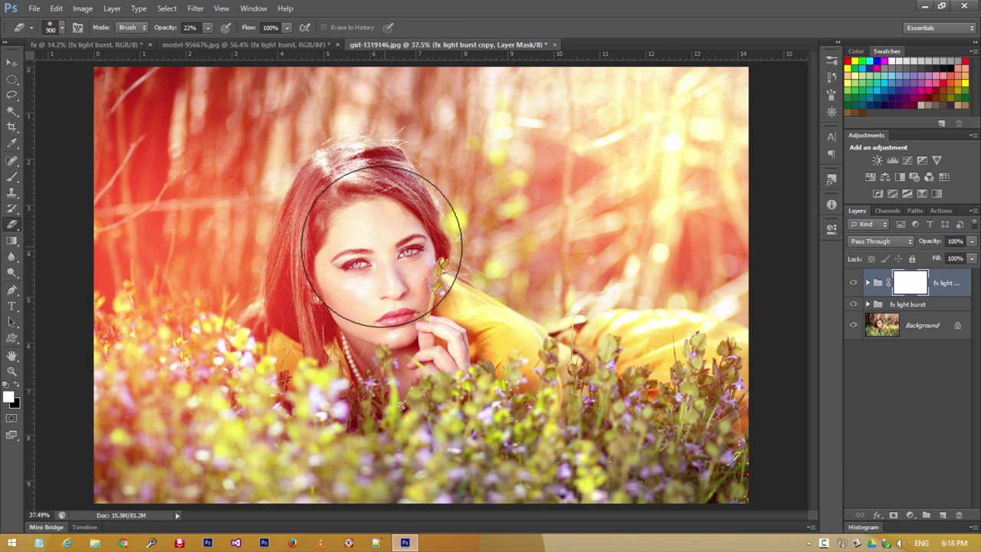
right_click(385, 243)
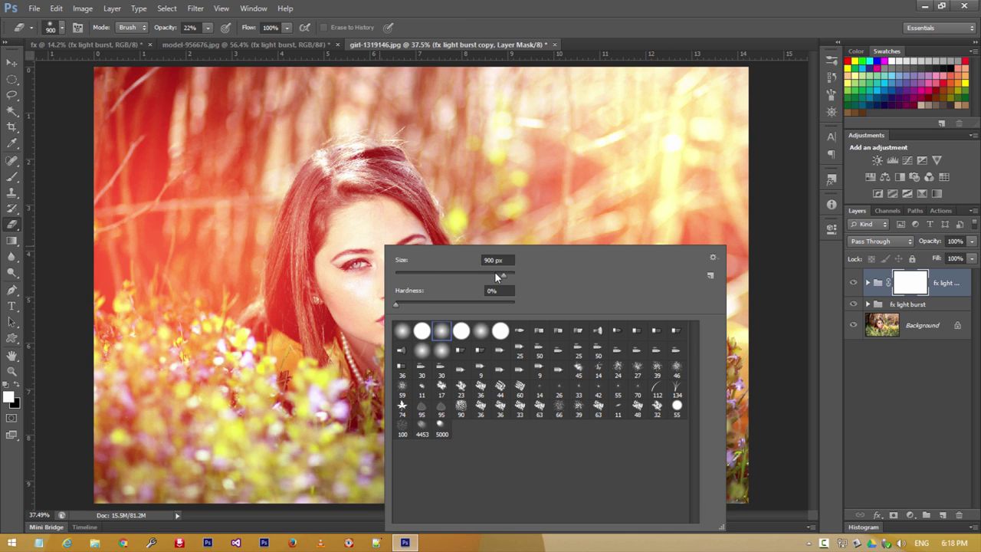
drag(497, 273, 495, 275)
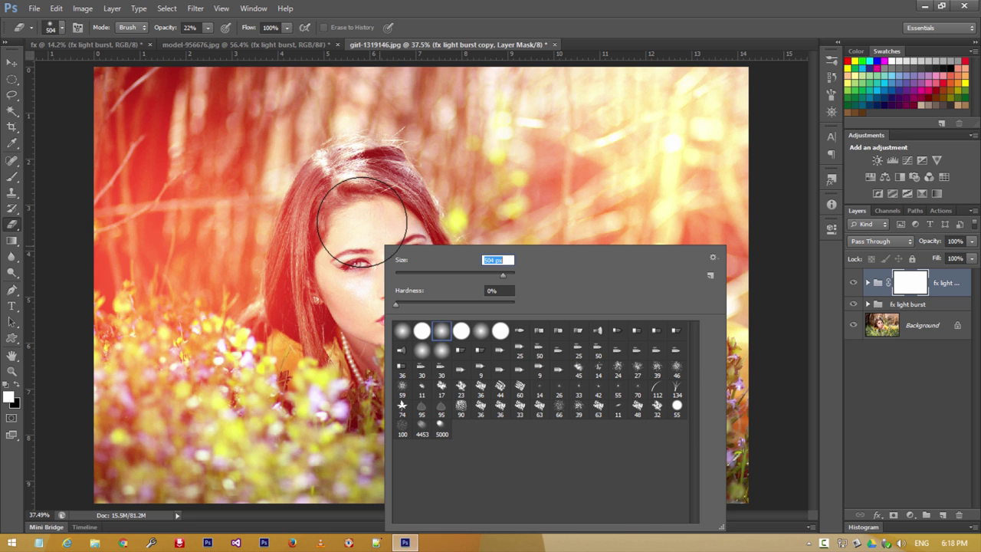
text(600)
key(Return)
key(])
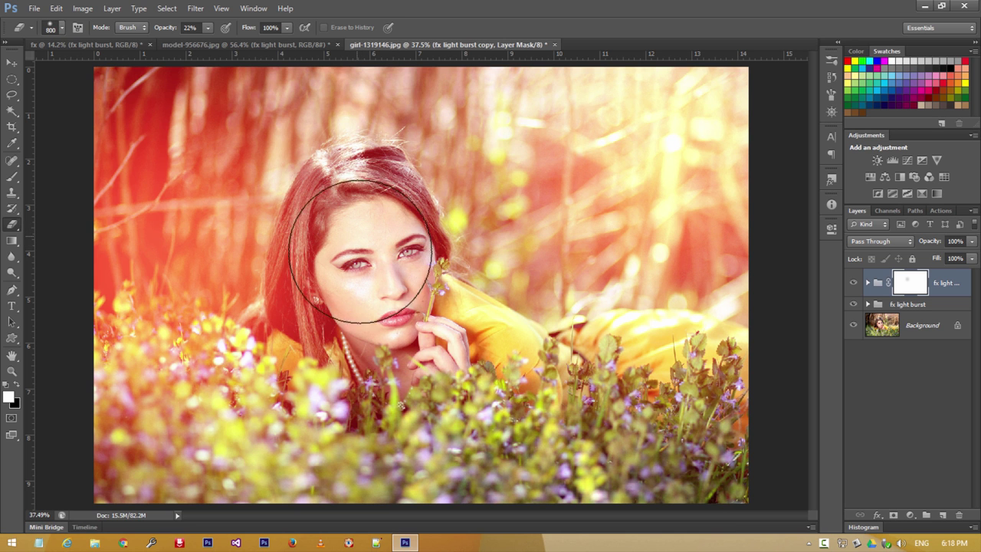
Step: Erase the glow on the mask over the woman's face and the flowers in front
drag(361, 252, 416, 296)
mouse_move(517, 348)
mouse_down()
mouse_move(328, 230)
mouse_move(328, 274)
mouse_move(350, 317)
mouse_move(490, 357)
mouse_move(372, 207)
mouse_move(314, 237)
mouse_move(359, 204)
mouse_move(411, 291)
mouse_move(596, 409)
mouse_up()
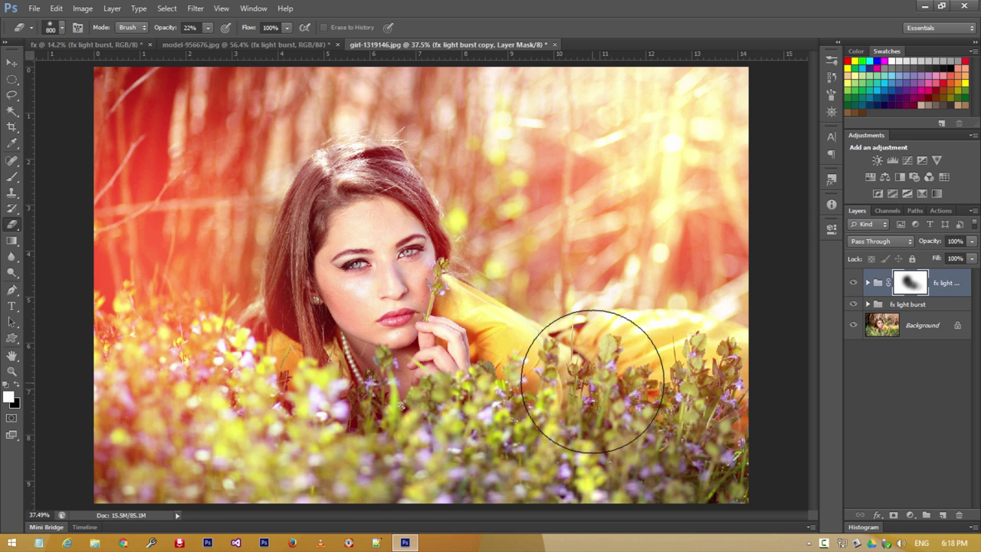
key(z)
right_click(421, 197)
click(420, 197)
key(v)
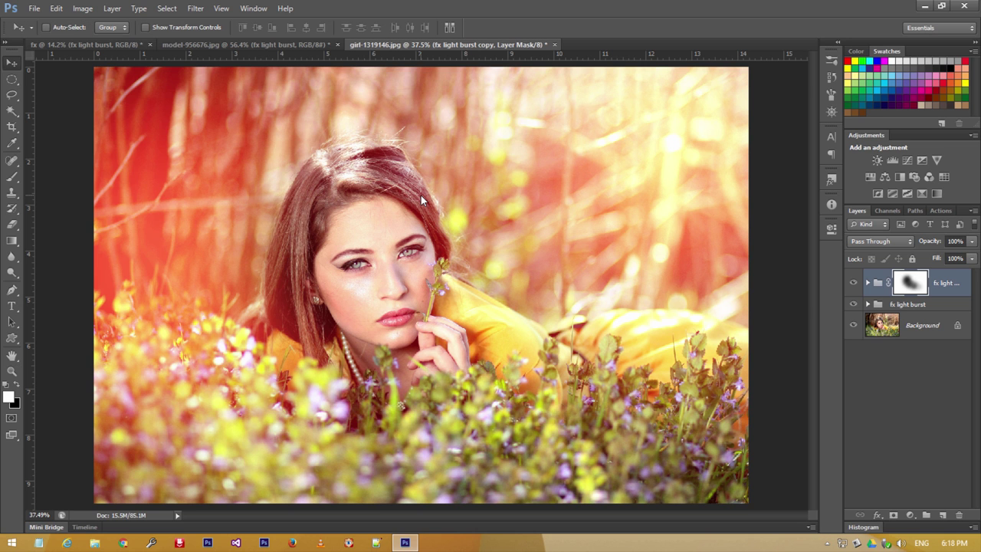
Step: Toggle both light burst groups off and on to compare the result
click(853, 304)
click(853, 283)
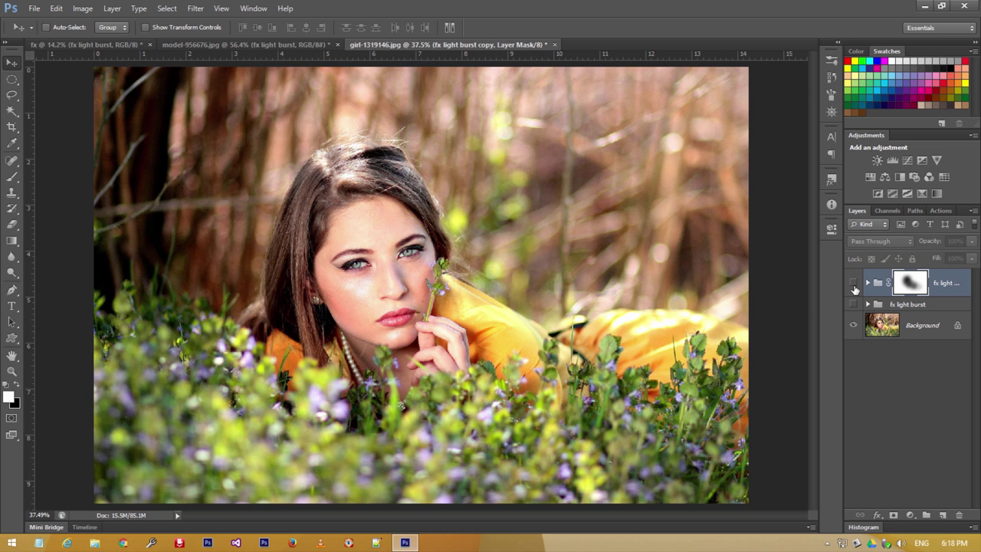
click(853, 282)
click(853, 304)
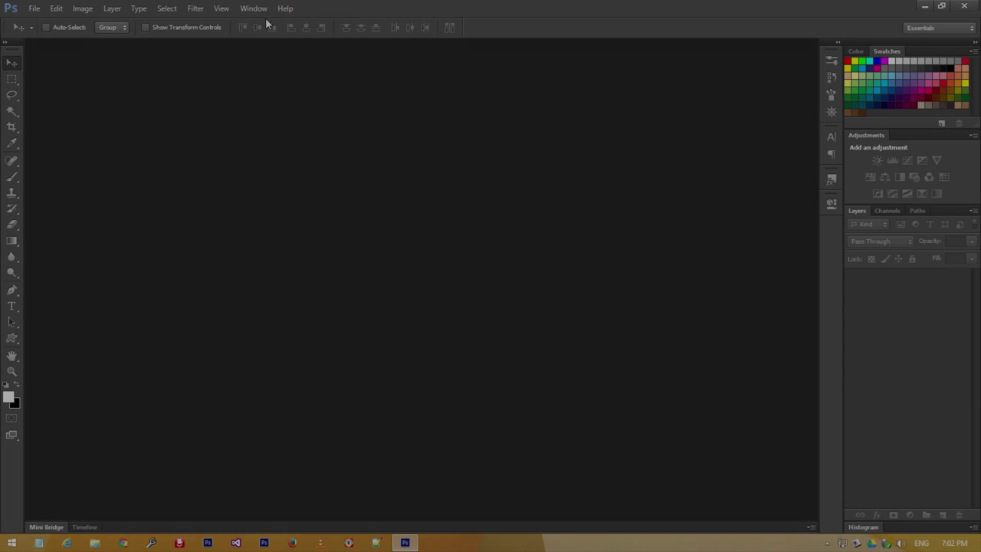
Step: Show the Actions panel from the Window menu and add an empty action set called Fx Sets
click(253, 9)
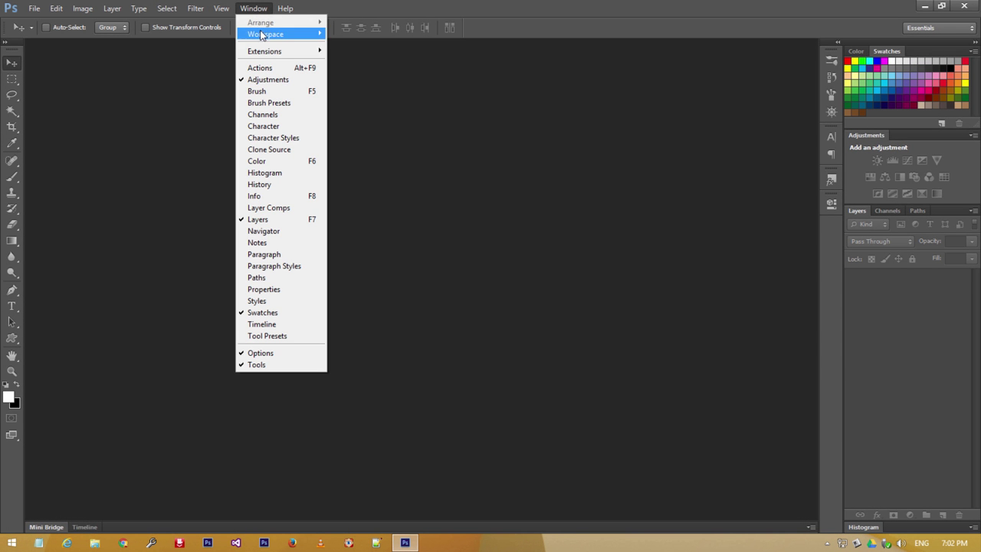
click(291, 68)
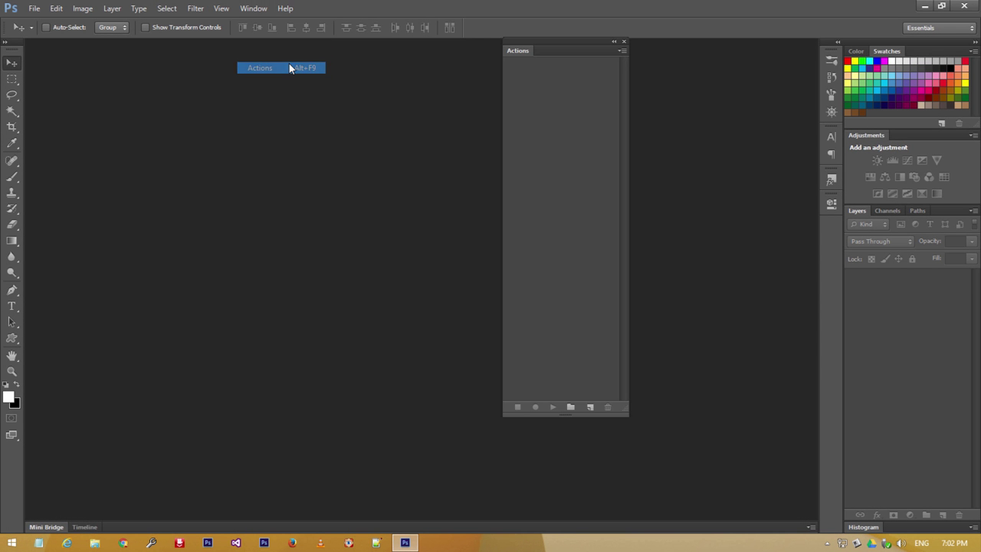
mouse_move(519, 55)
mouse_down()
mouse_move(452, 75)
mouse_move(292, 95)
mouse_up()
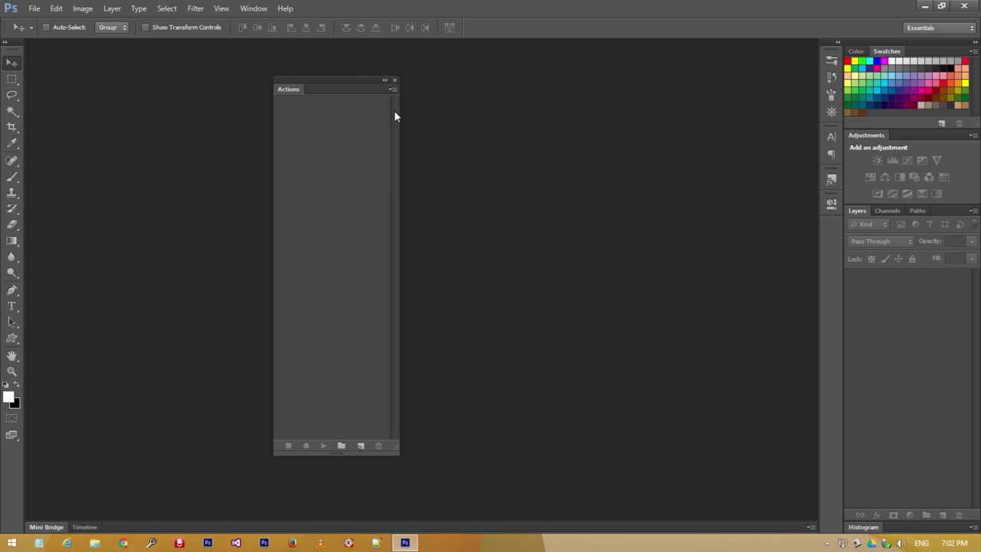
click(392, 89)
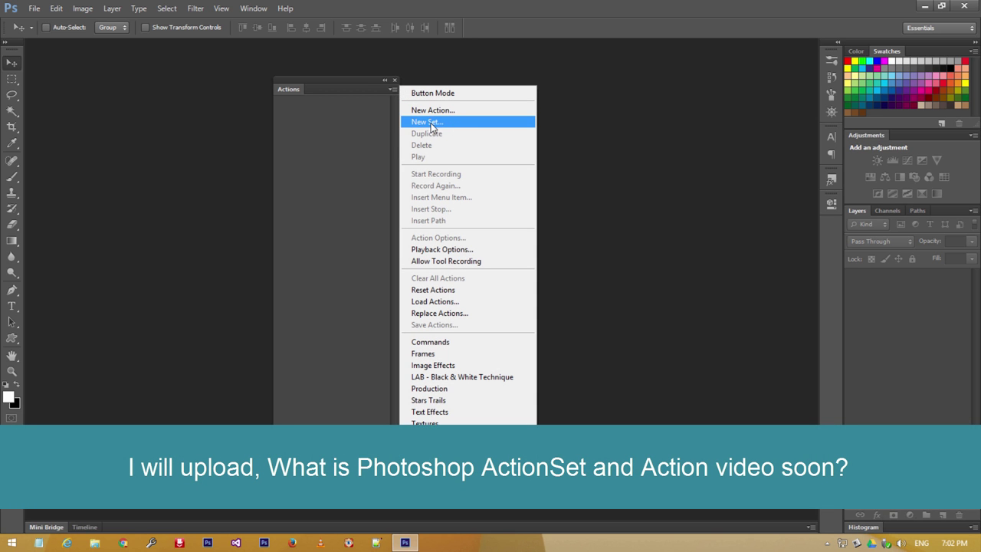
click(431, 122)
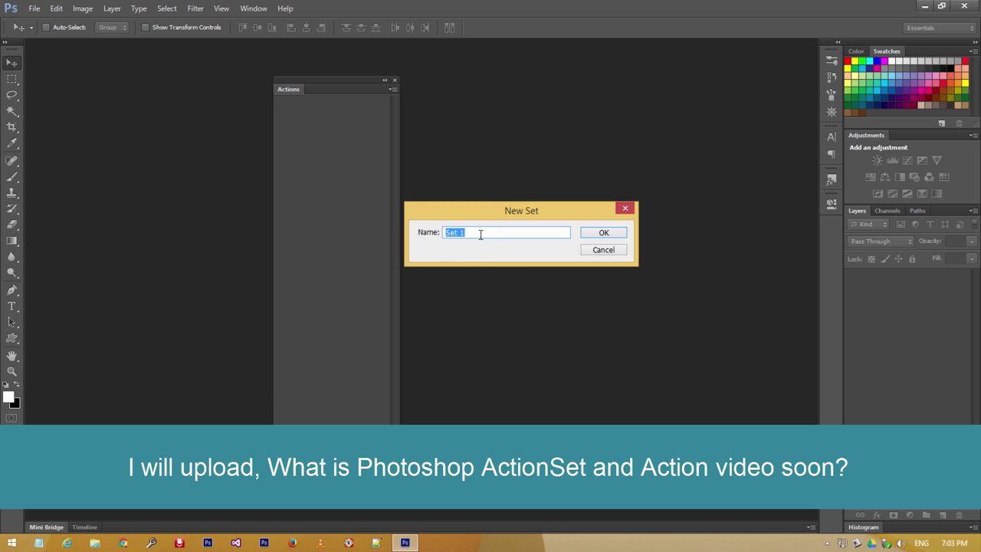
key(BackSpace)
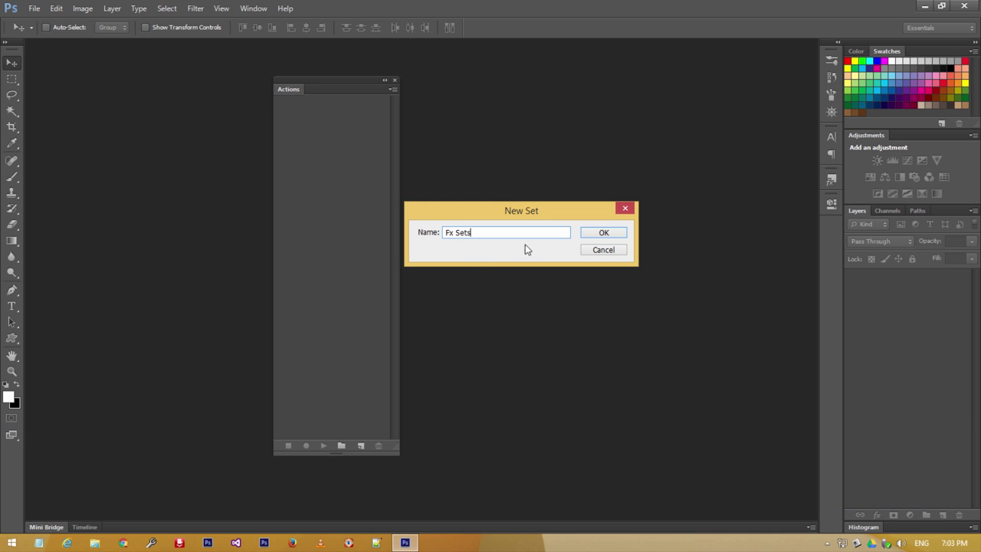
click(588, 235)
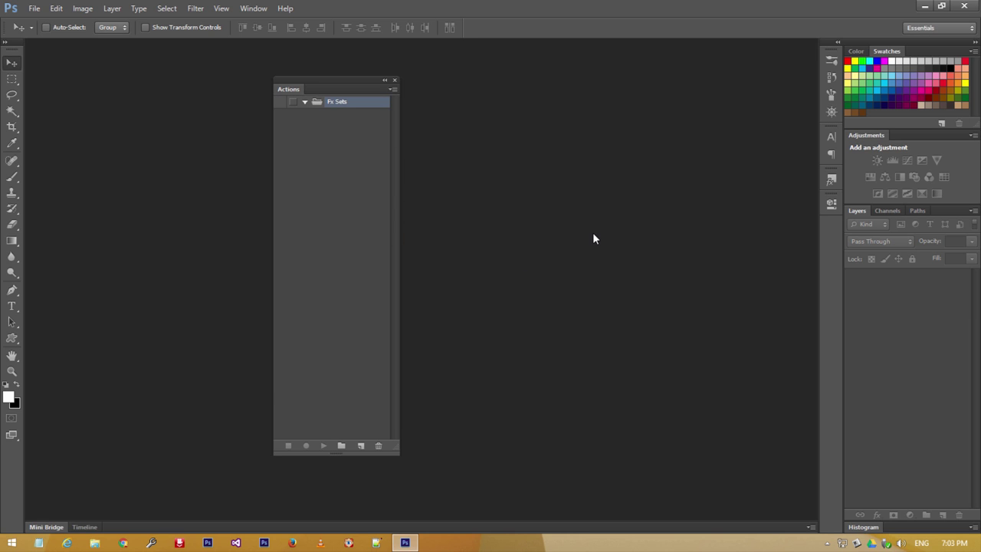
click(391, 89)
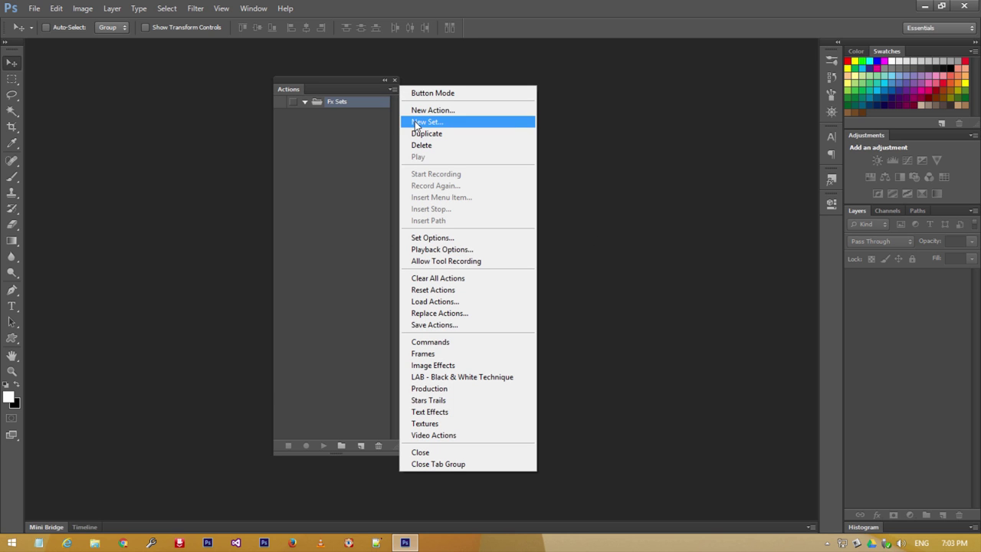
Step: Create the red-labelled action Fx Light Burst, begin recording, and dock the Actions panel left
click(355, 168)
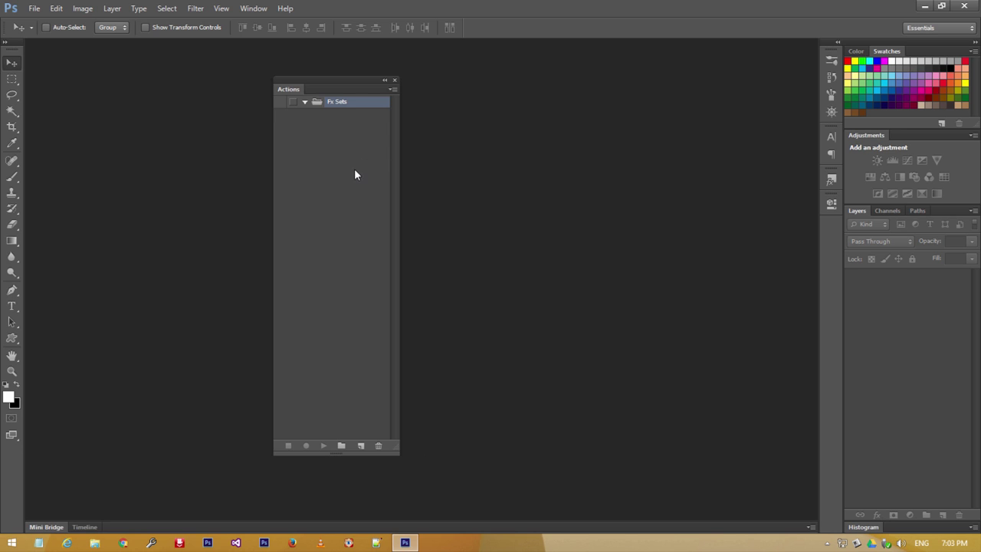
click(360, 446)
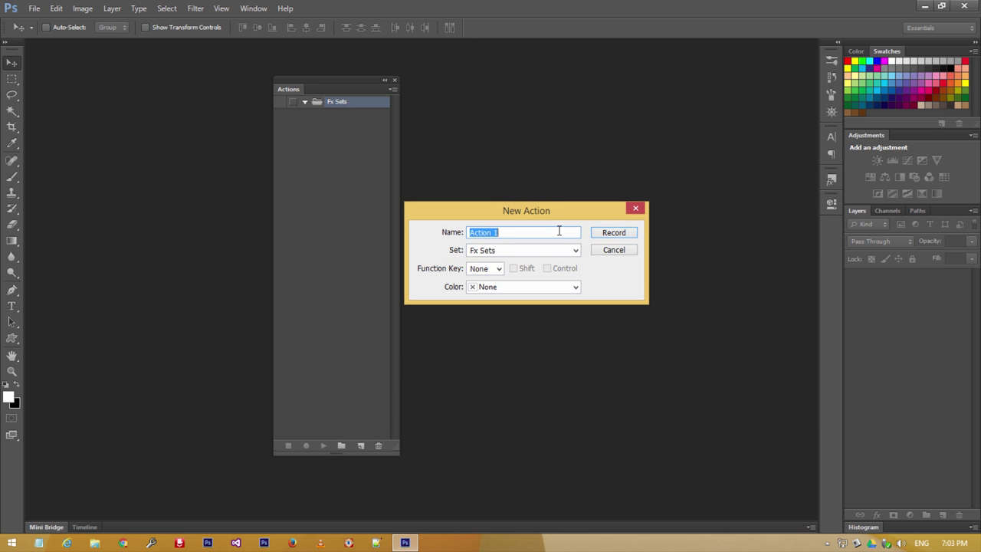
text(Fx Light Burst)
click(549, 289)
click(549, 322)
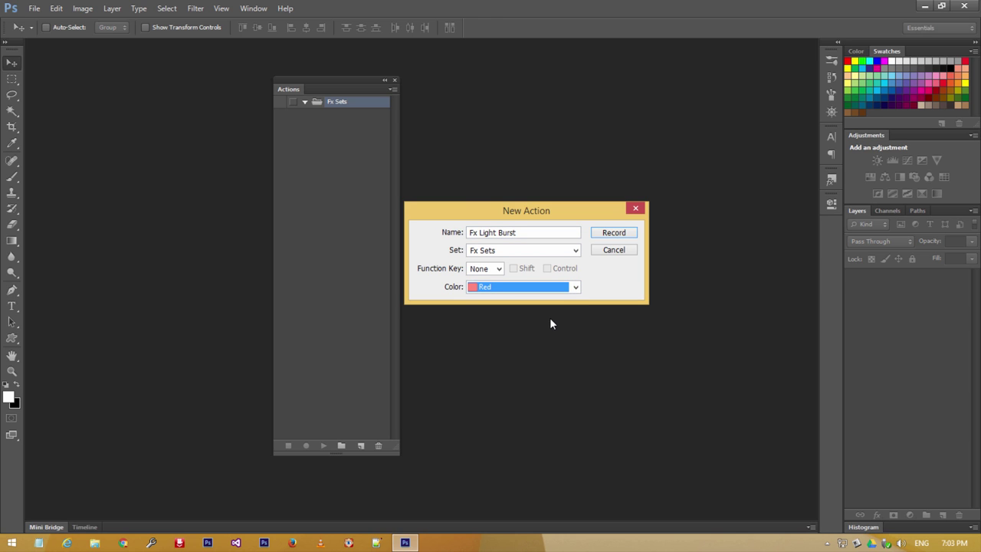
click(619, 233)
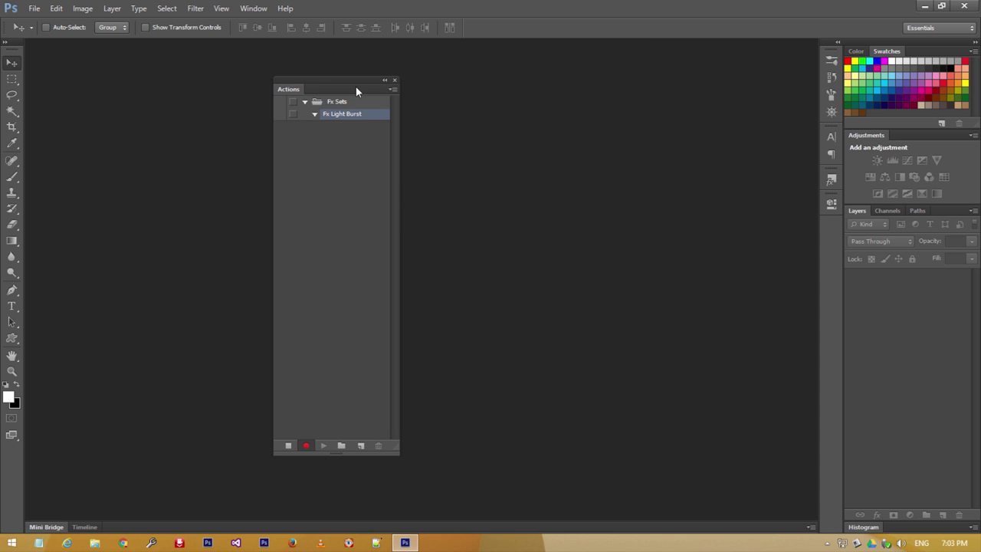
drag(332, 84, 96, 49)
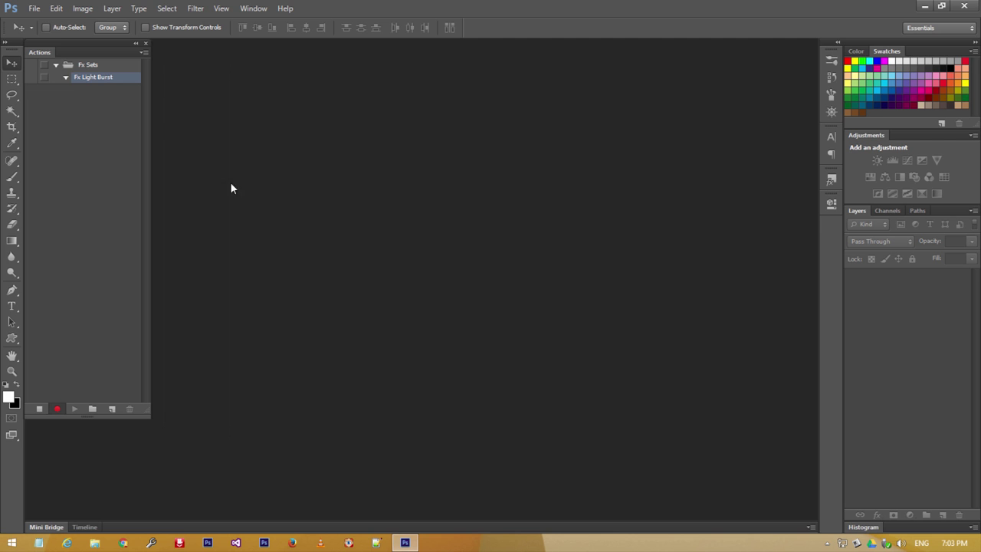
Step: Start a new document named fx with a width of 5000 pixels
click(35, 8)
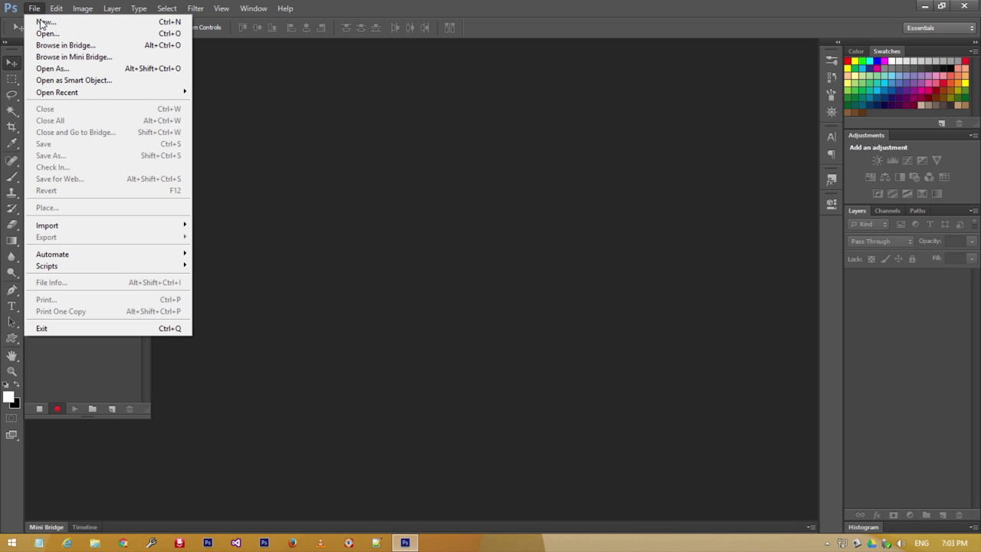
click(61, 23)
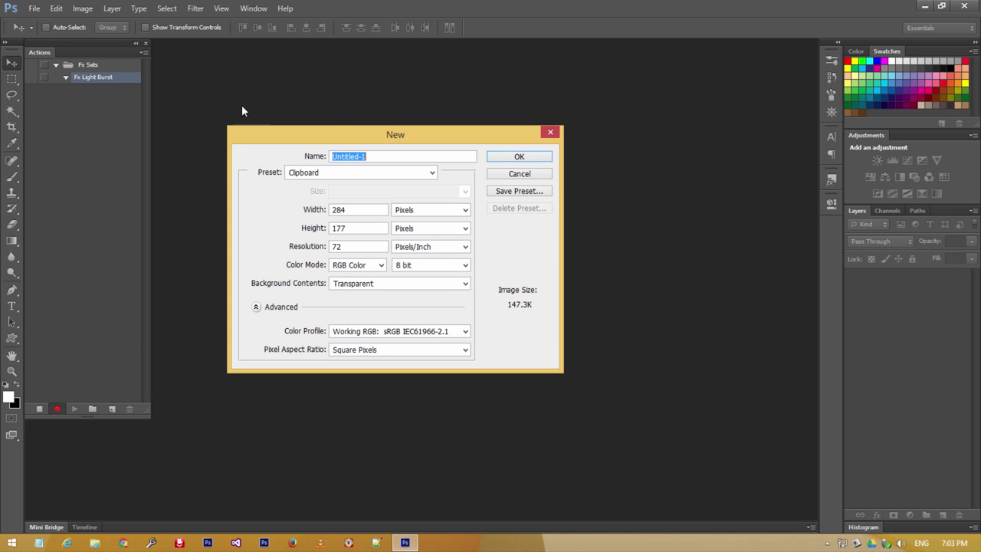
drag(333, 134, 373, 135)
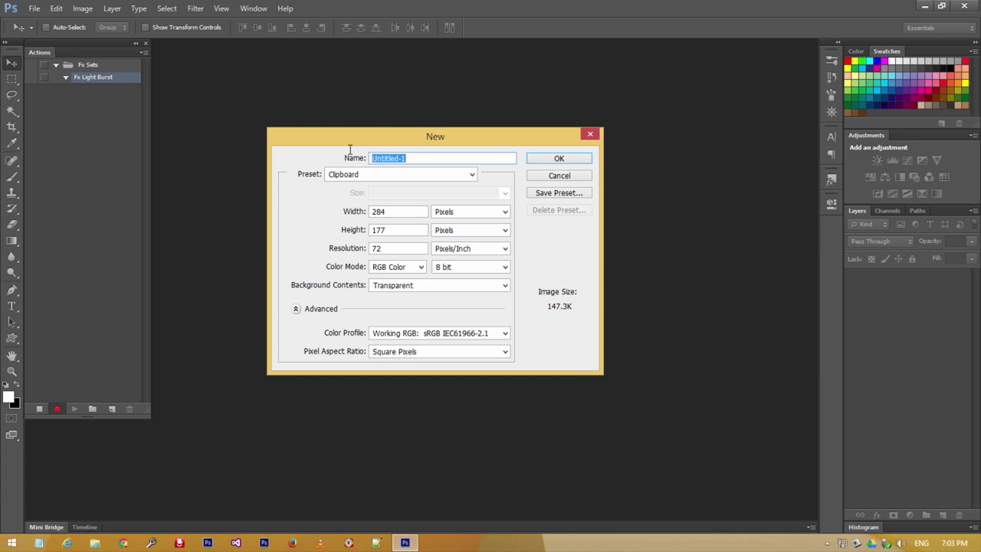
text(fx)
click(451, 213)
click(453, 224)
key(shift+Tab)
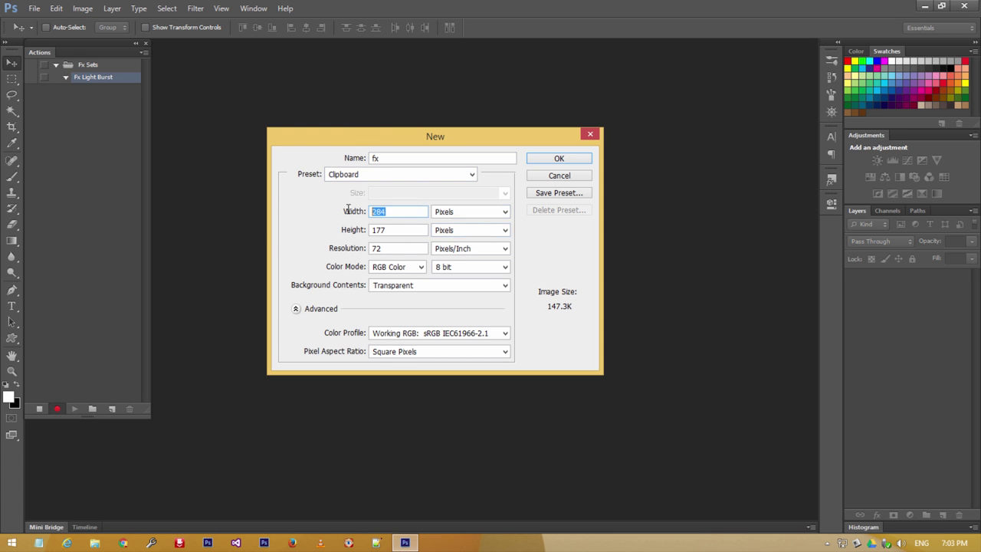
text(5000)
Step: Give it height 5000 px, resolution 100, transparent background, and create it
key(Tab)
text(50)
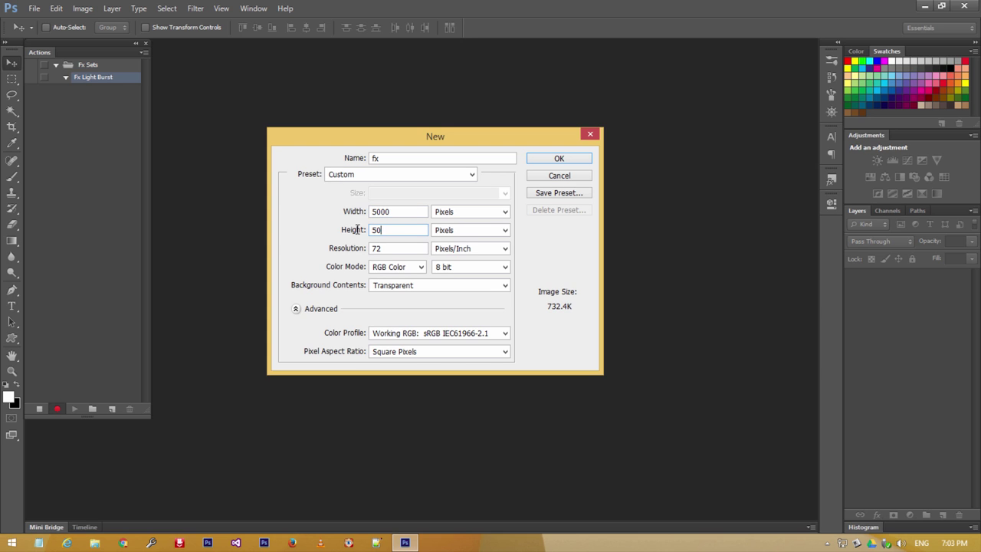
text(00)
key(Tab)
text(0)
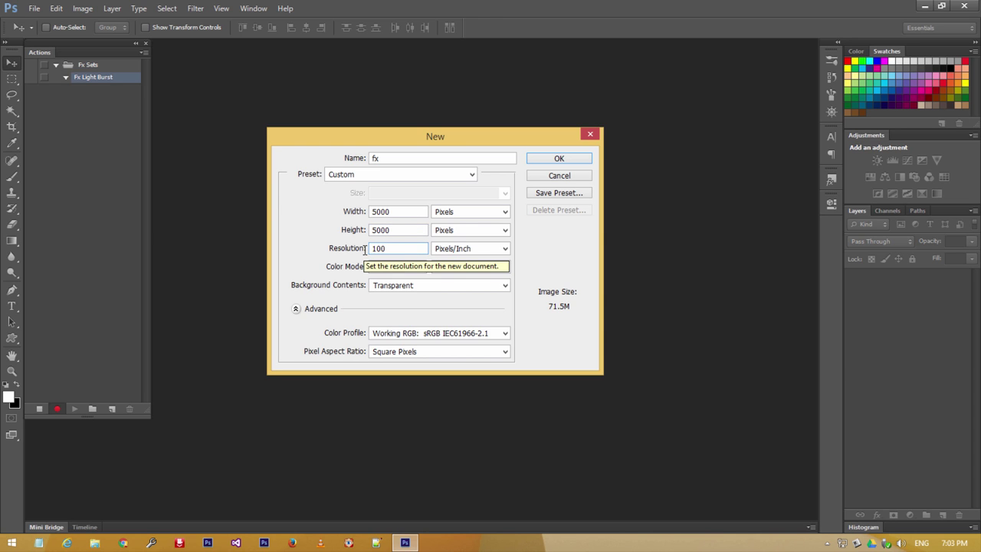
click(448, 286)
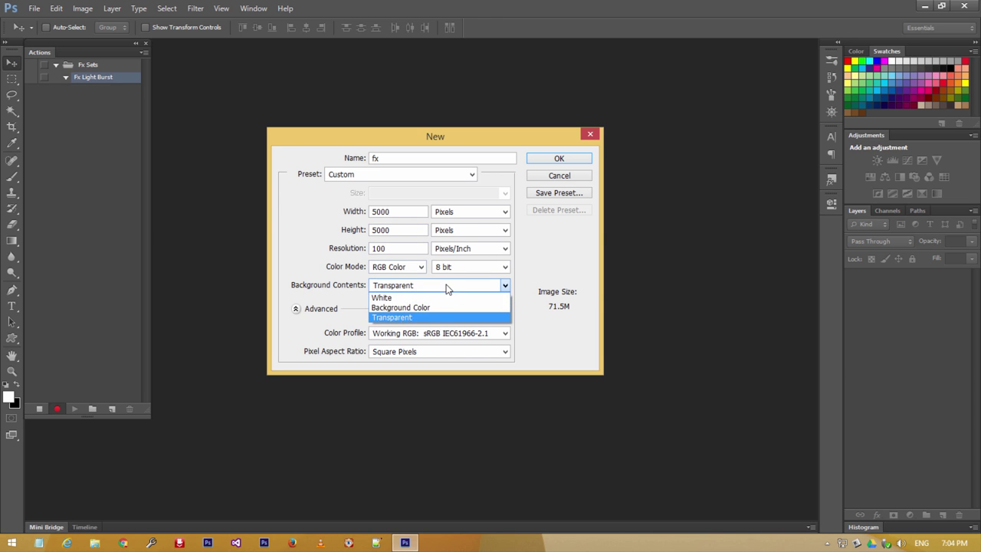
click(423, 317)
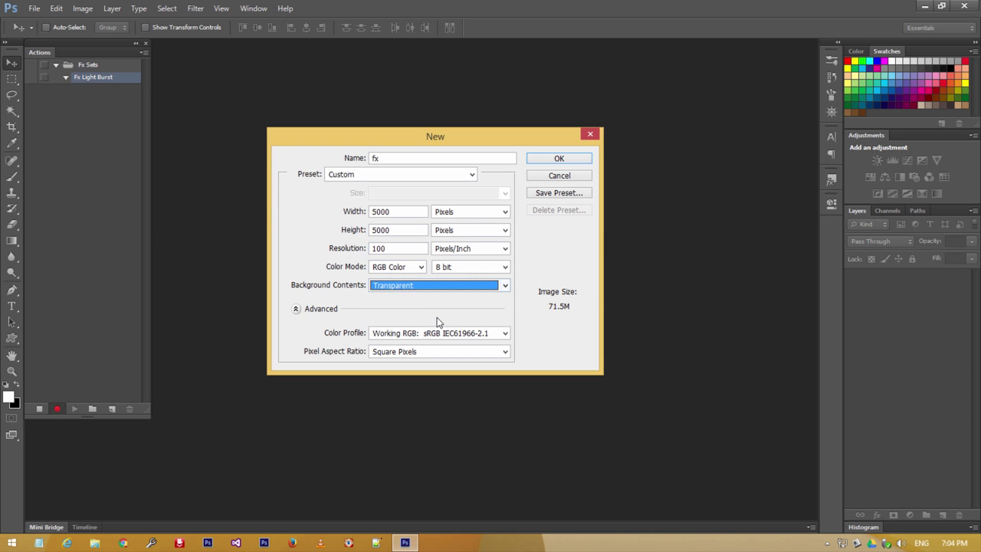
click(568, 160)
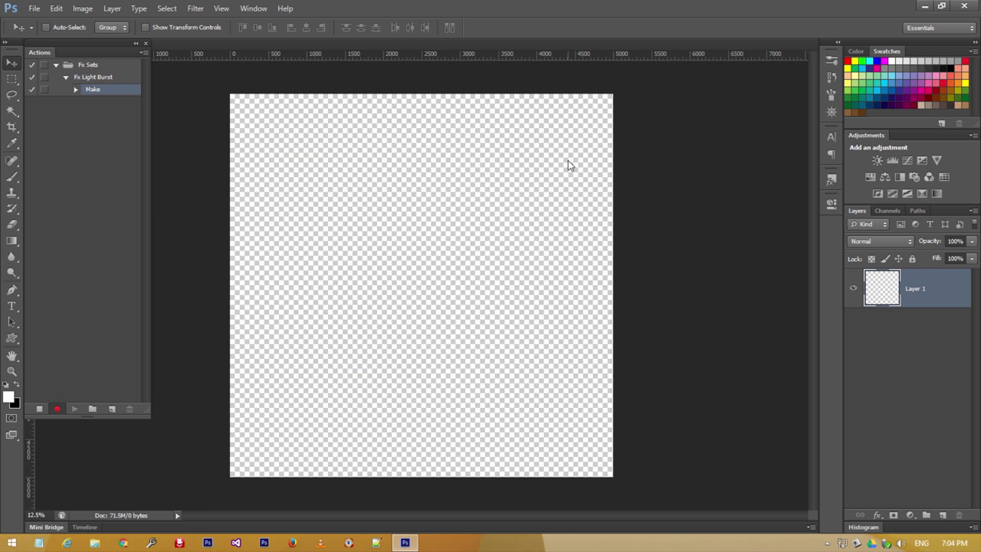
Step: Add a vertical guide at 2500 px
click(221, 11)
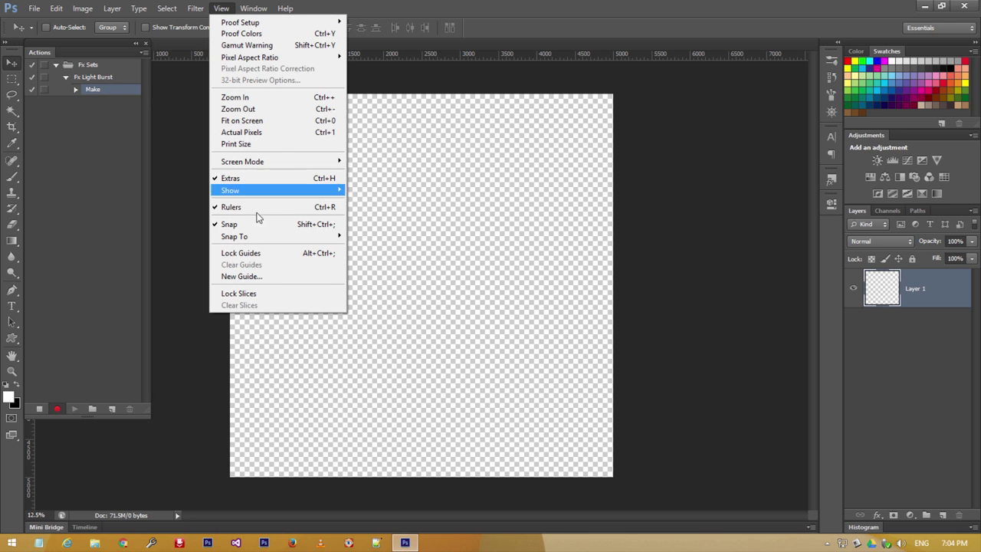
click(263, 275)
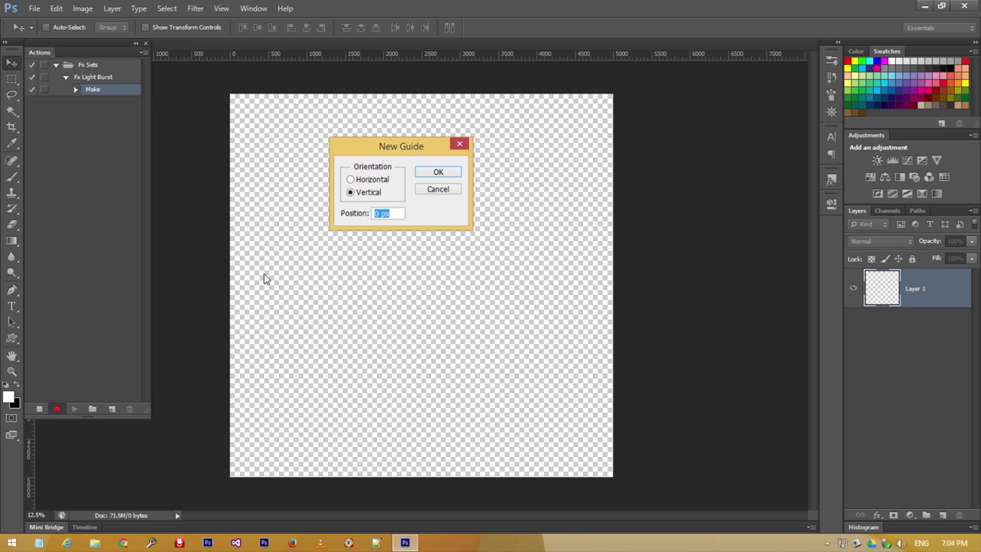
text(2500)
click(438, 173)
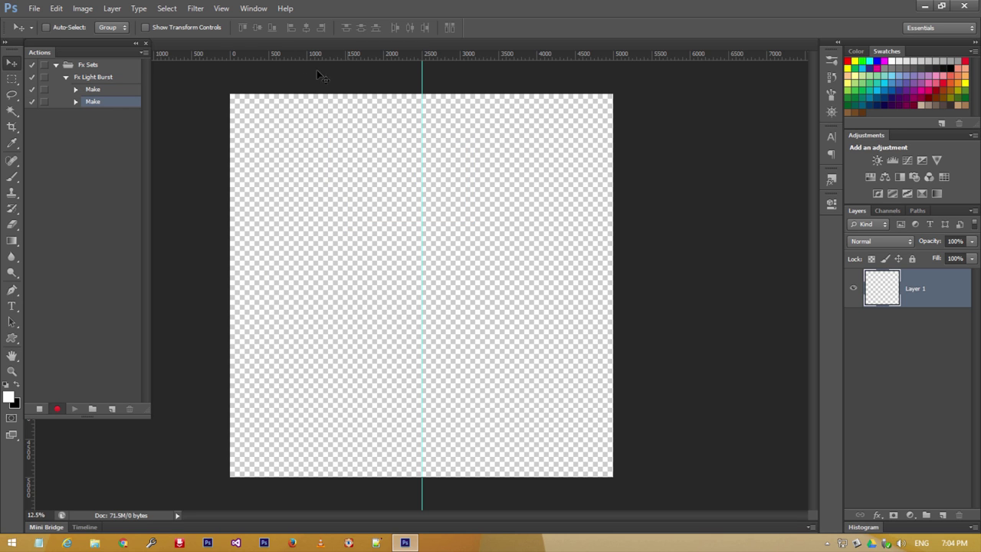
Step: Add a horizontal guide at 2500 px and float the Actions panel
click(220, 8)
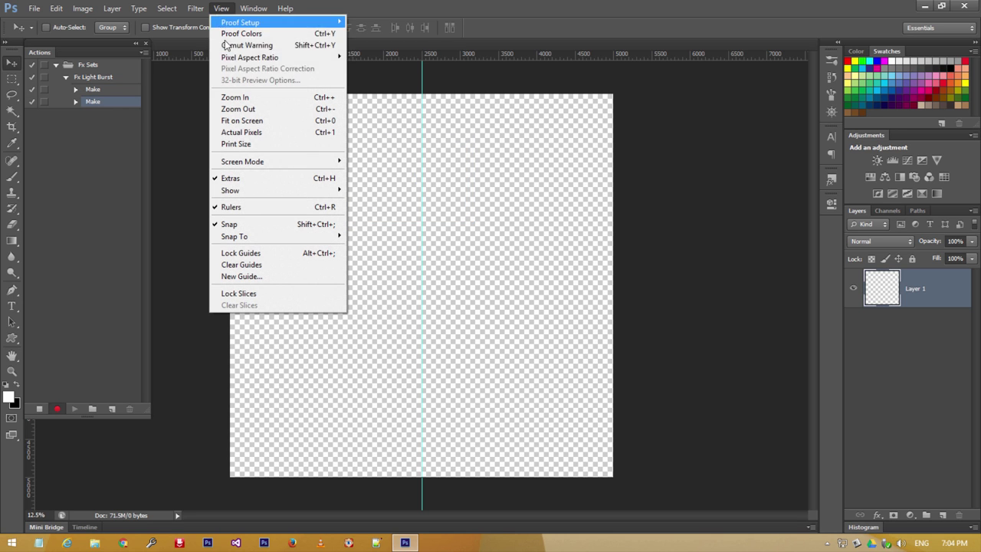
click(256, 276)
click(366, 180)
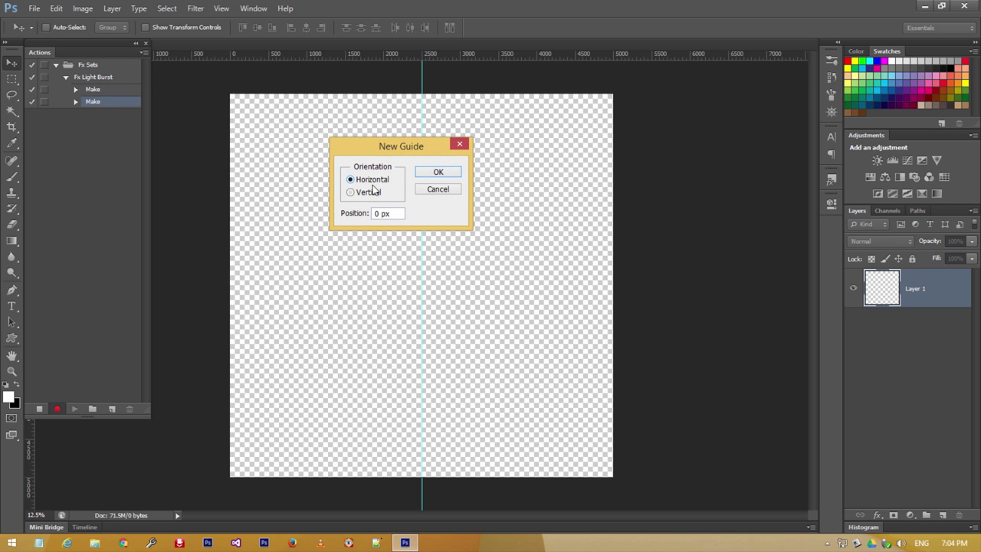
drag(395, 212, 358, 209)
text(2500)
key(Return)
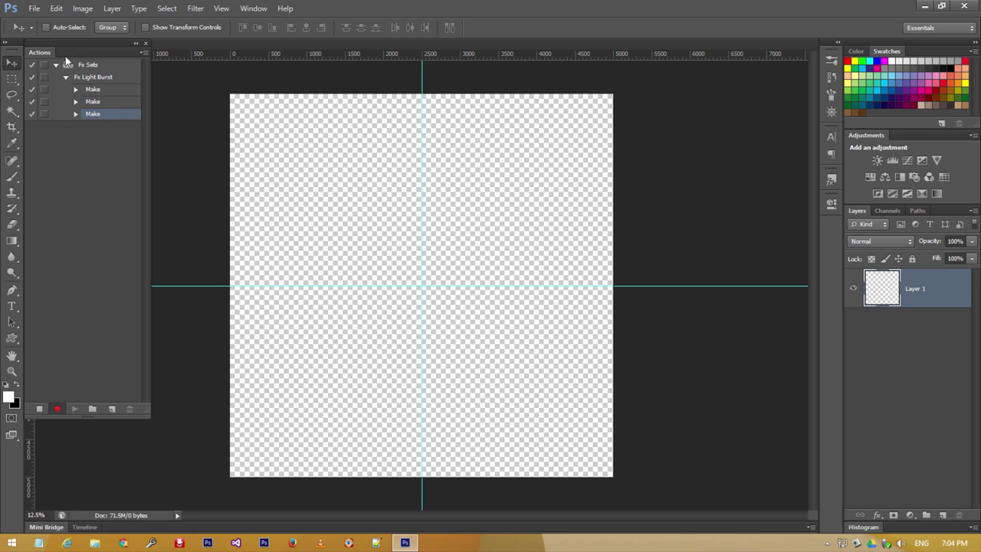
mouse_move(56, 44)
mouse_down()
mouse_move(77, 79)
mouse_move(69, 71)
mouse_up()
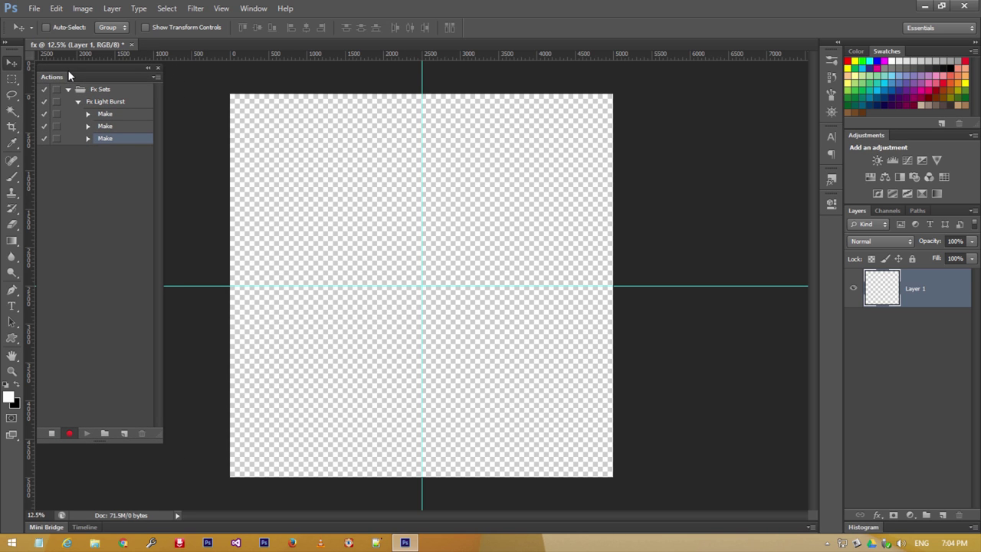
Step: Review the three recorded Make steps and pick the Elliptical Marquee Tool
click(87, 114)
click(87, 127)
click(88, 139)
click(87, 139)
click(10, 81)
click(42, 89)
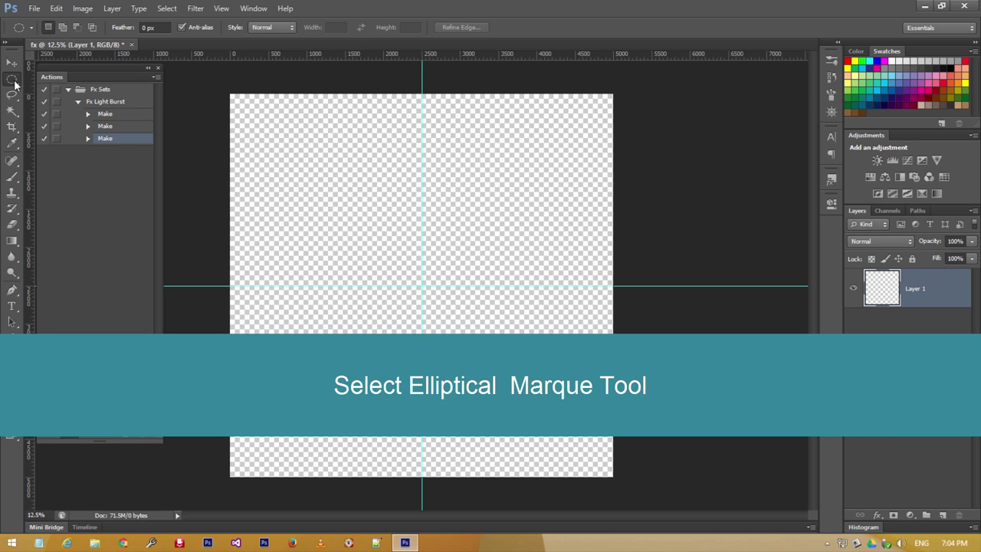
Step: Set the marquee feather to 350 px
click(154, 27)
text(350)
key(Return)
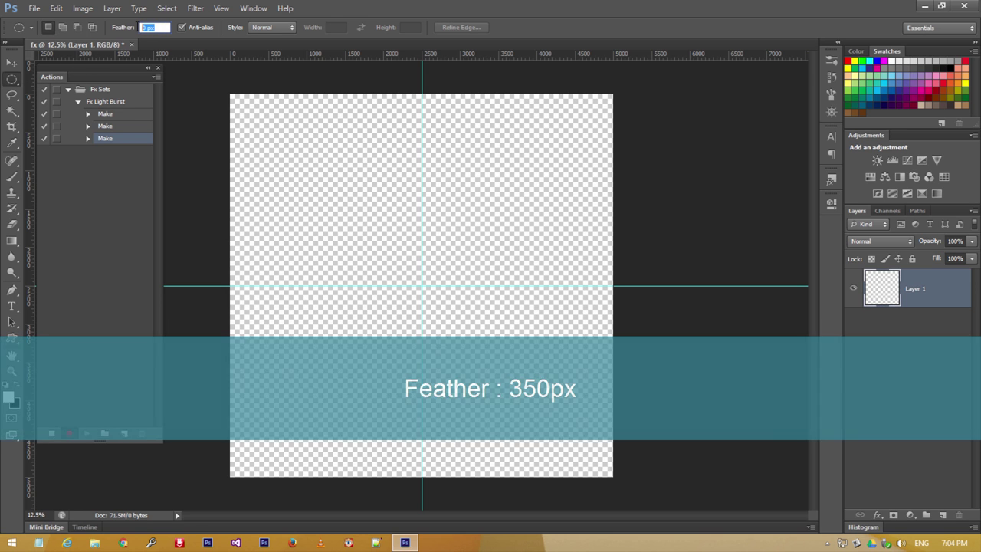
text(350)
key(Return)
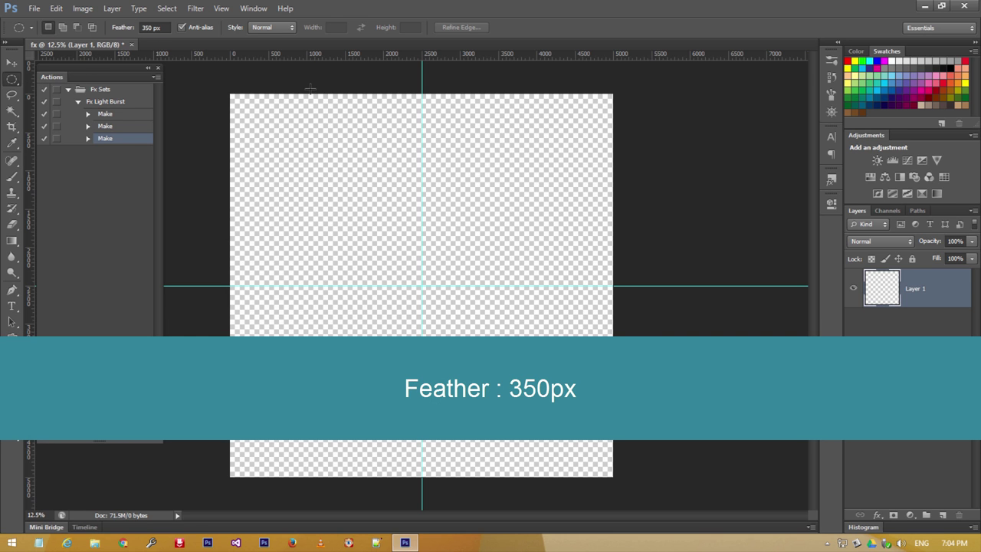
Step: Switch the marquee style to Fixed Size at 2000 × 2000 px
click(282, 28)
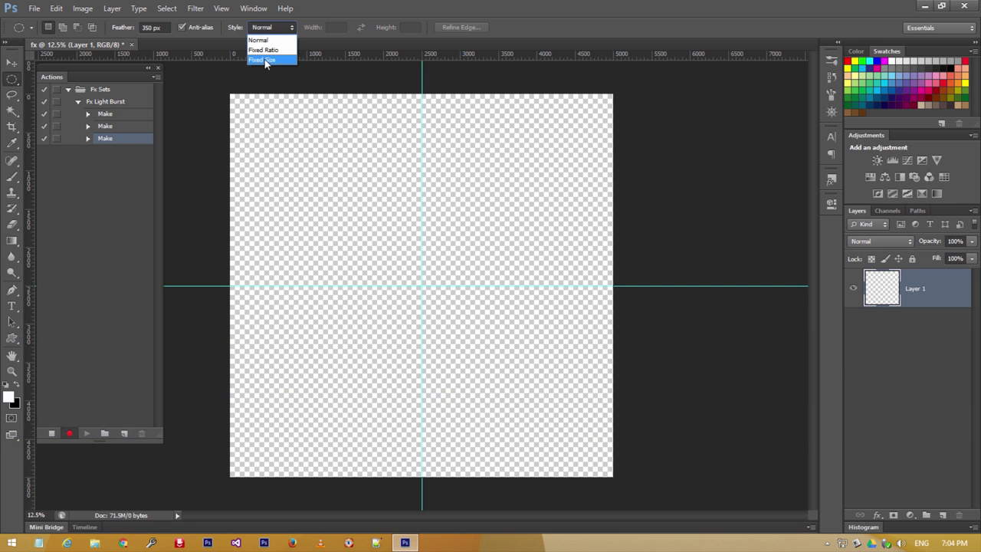
click(268, 60)
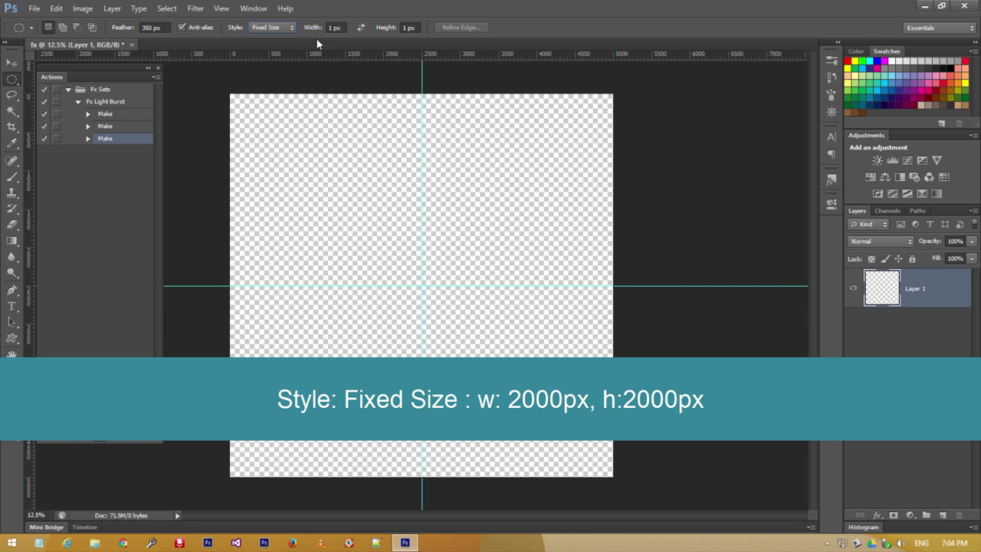
click(334, 28)
text(2000)
key(Return)
click(410, 28)
key(BackSpace)
text(2000)
key(Return)
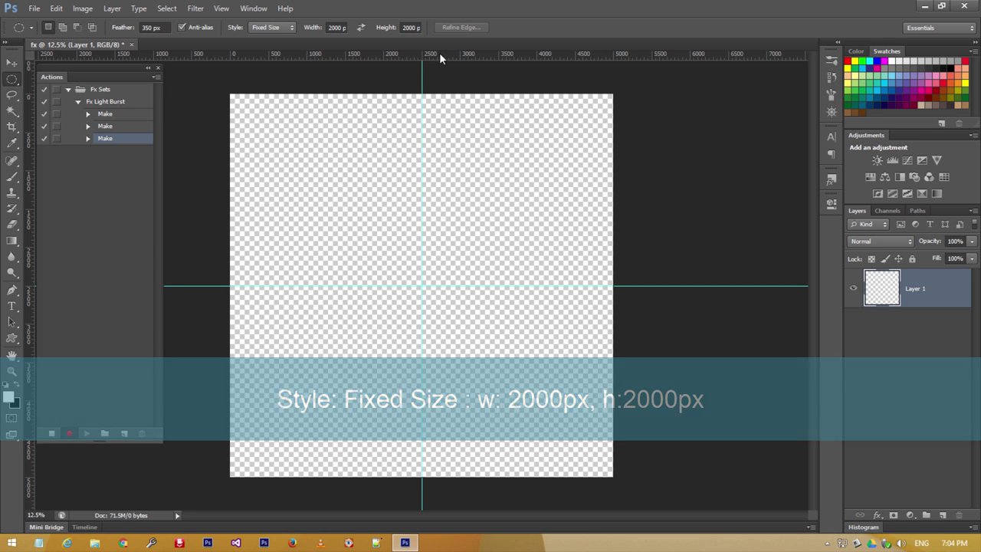
Step: Place the circular selection centred on the guide crossing
alt+click(420, 285)
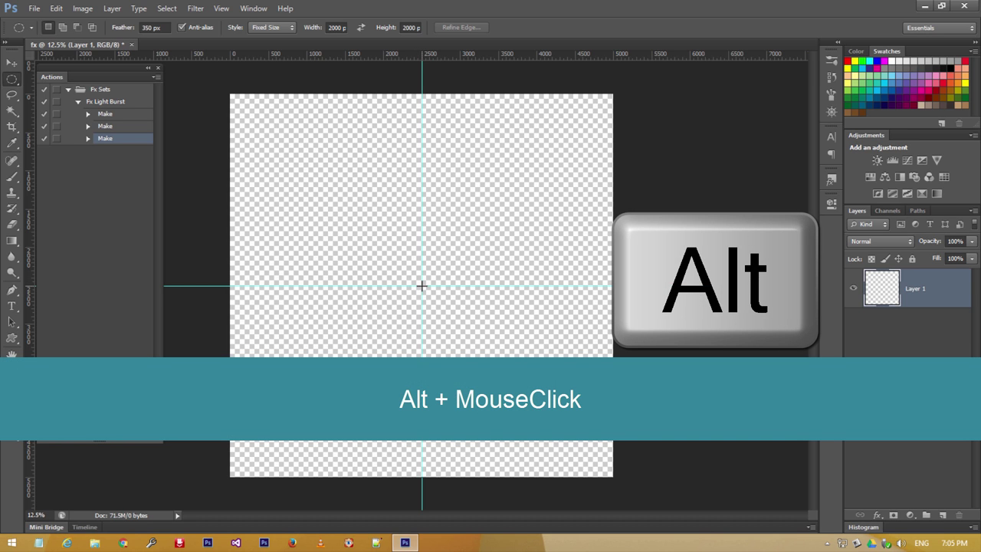
alt+click(422, 285)
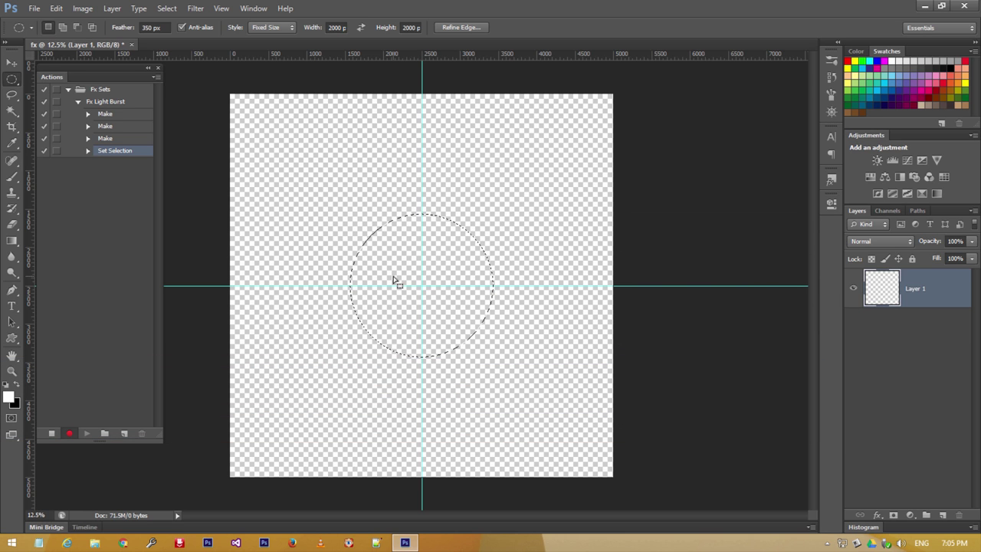
click(57, 9)
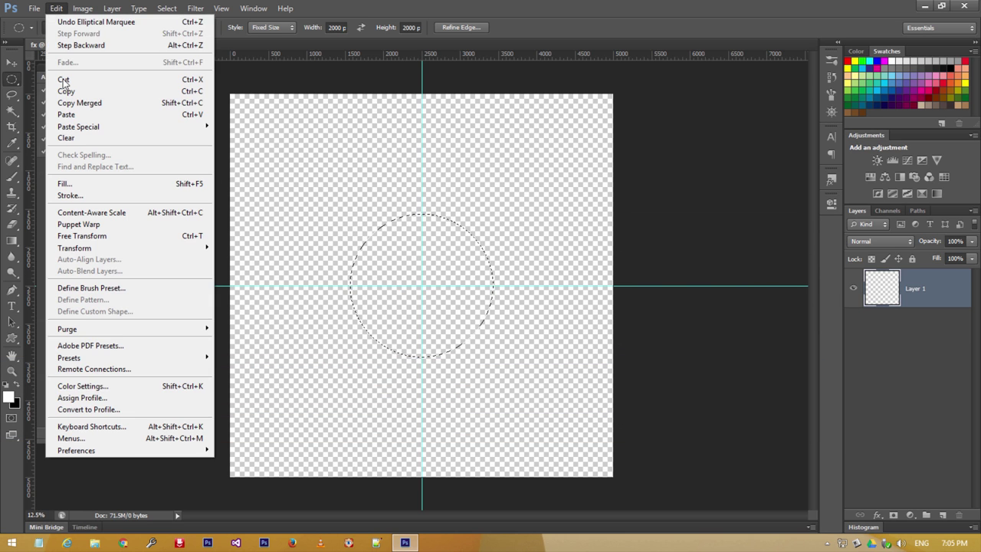
Step: Fill the feathered circle selection with a custom white colour via the Fill dialog
click(146, 184)
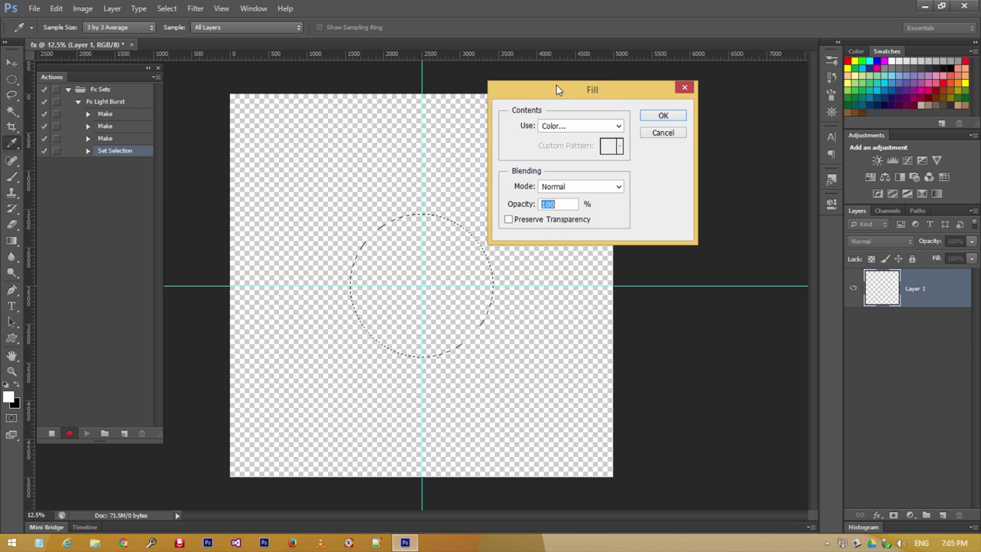
drag(557, 88, 588, 163)
click(605, 200)
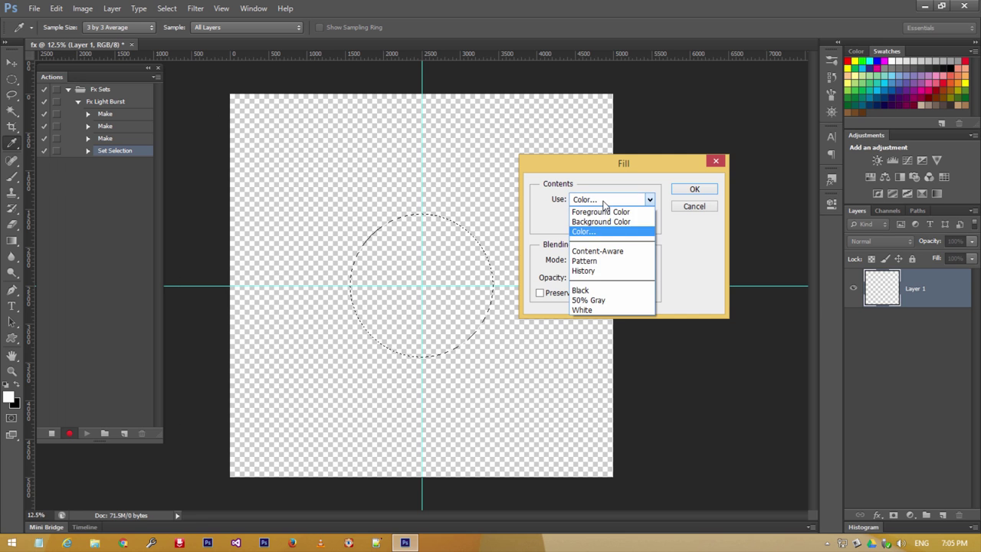
click(604, 232)
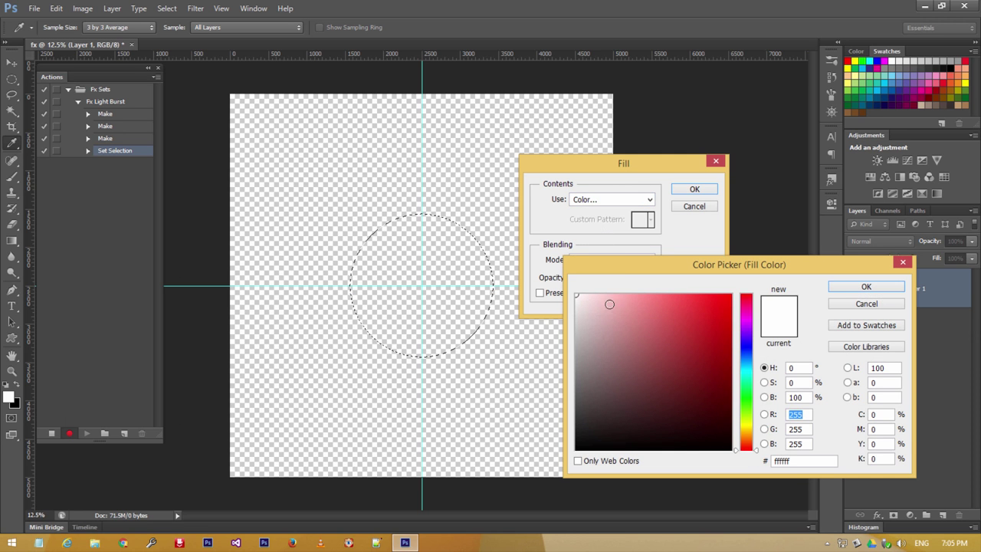
drag(609, 318, 561, 278)
drag(651, 264, 566, 136)
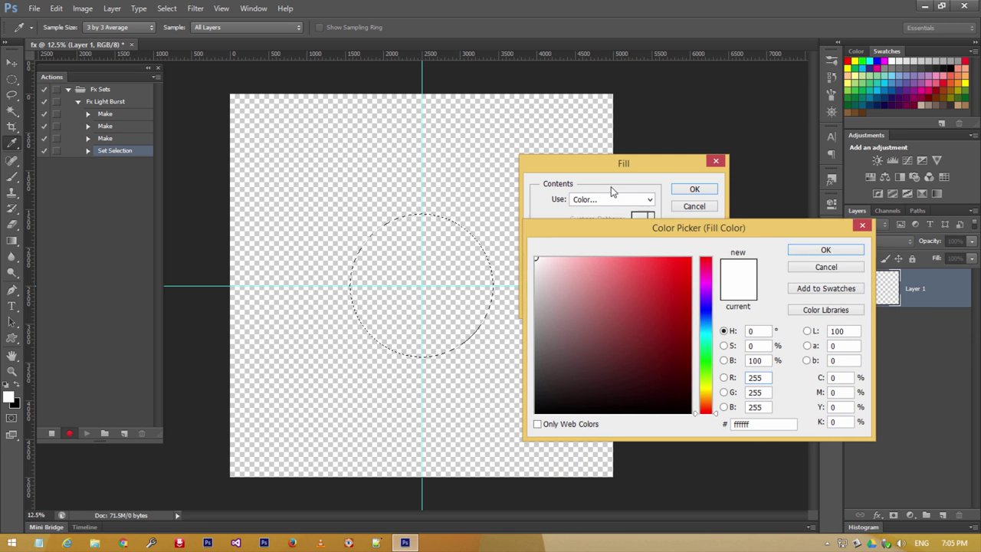
click(720, 286)
key(Tab)
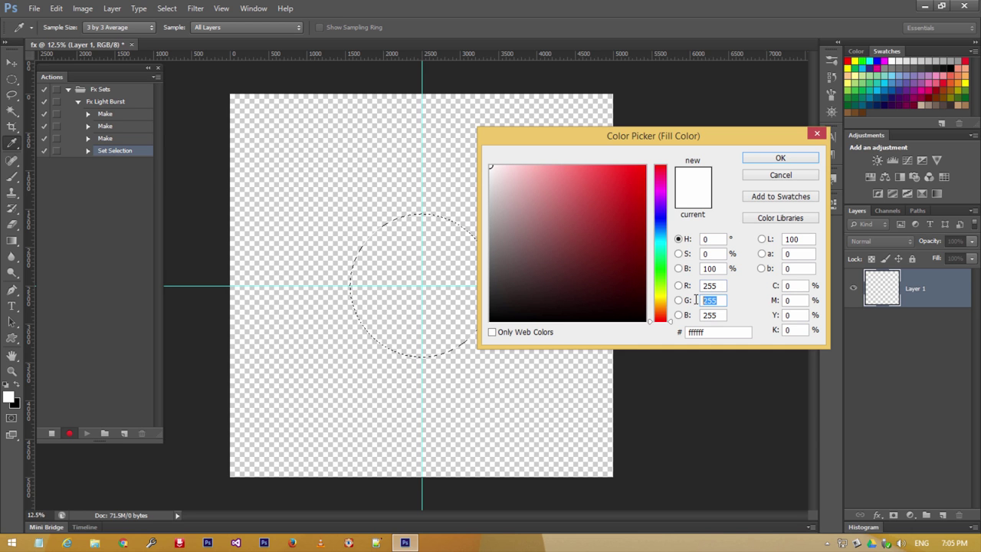
key(Tab)
click(772, 157)
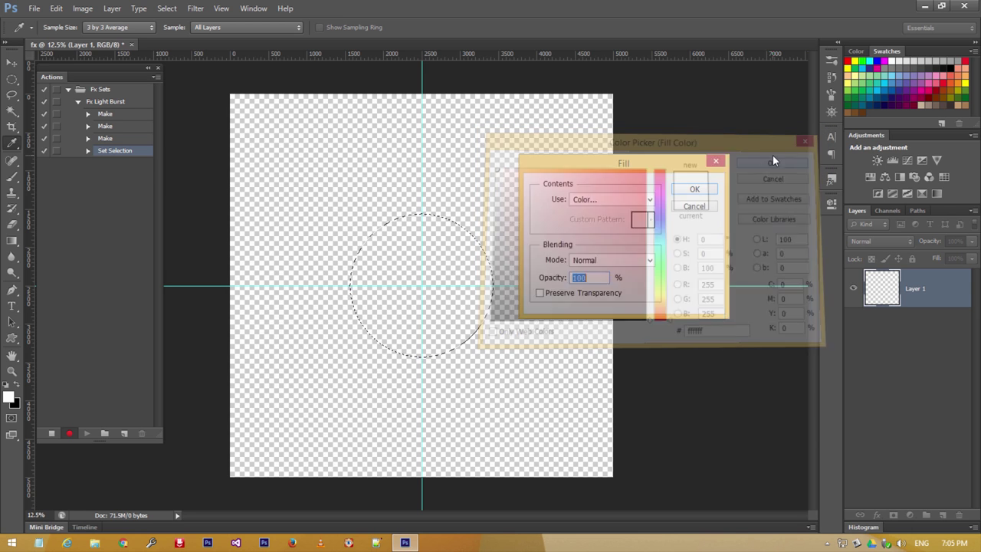
drag(651, 157, 698, 132)
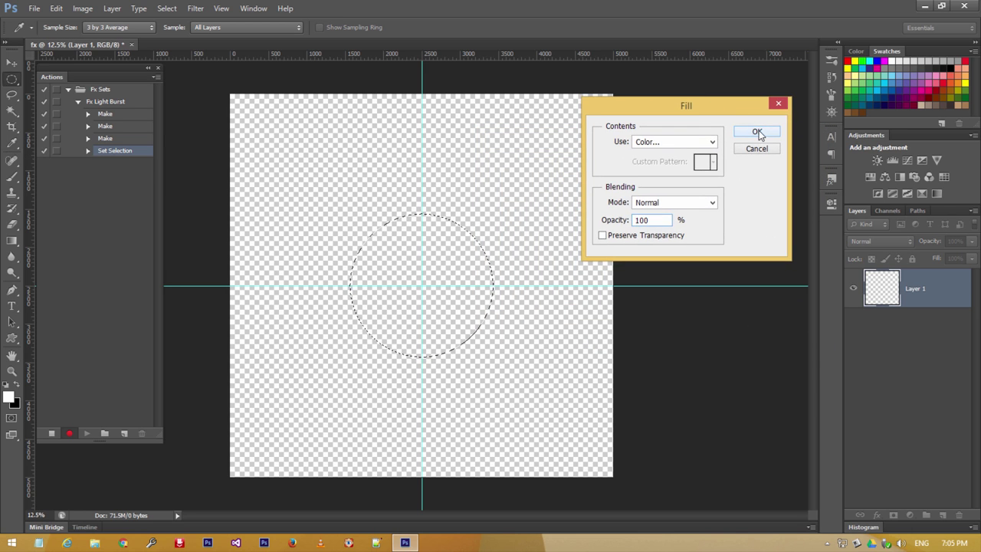
click(756, 130)
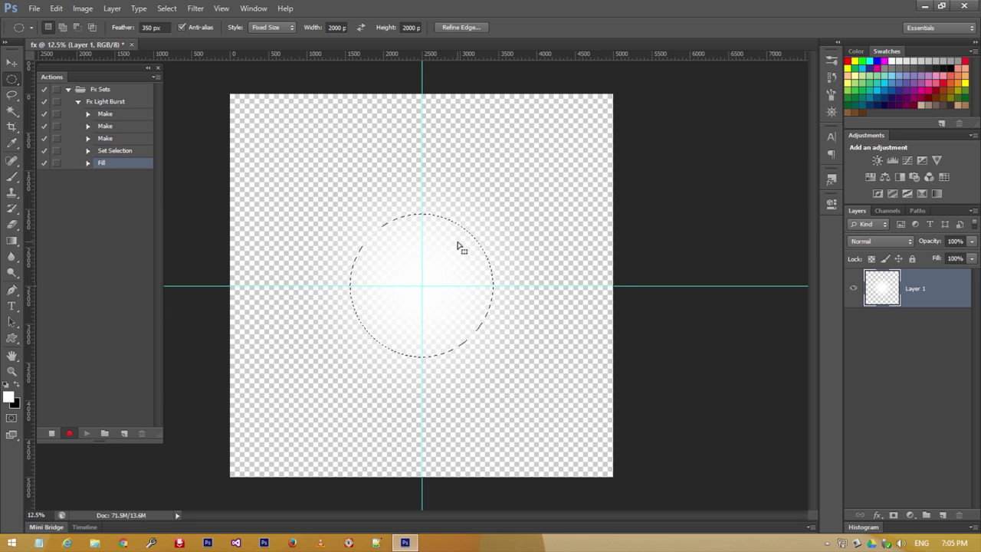
Step: Switch to the Move tool and deselect the circle
click(11, 62)
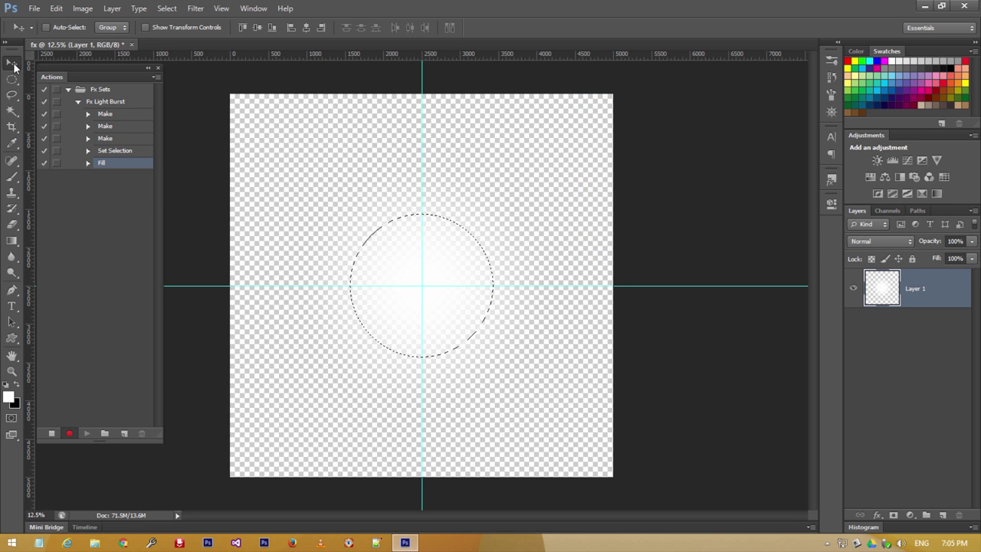
click(165, 8)
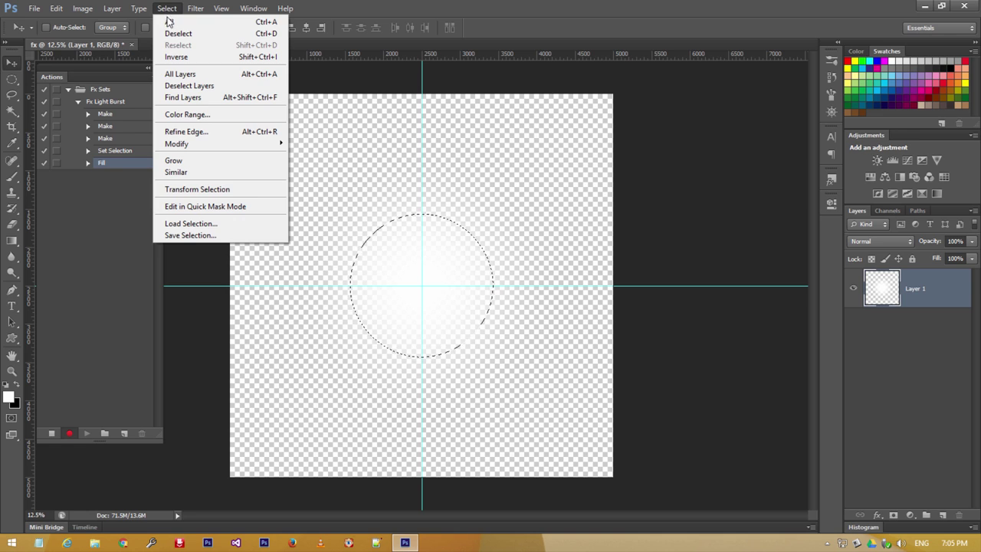
click(170, 31)
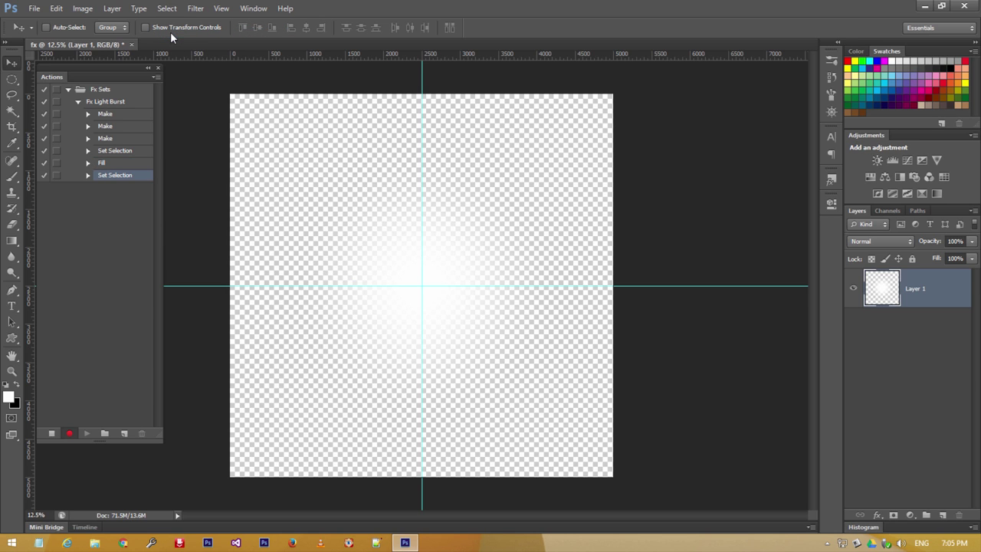
Step: Rename Layer 1 to 'bottm light'
double_click(917, 289)
text(bottm)
text( light)
key(Return)
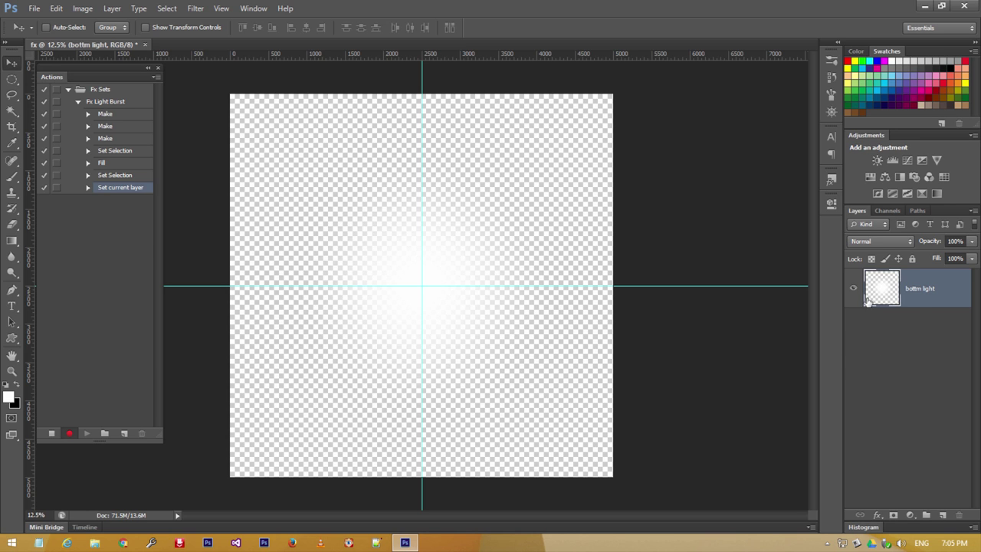
Step: Set bottm light to Linear Dodge (Add) blending and duplicate the layer
click(875, 239)
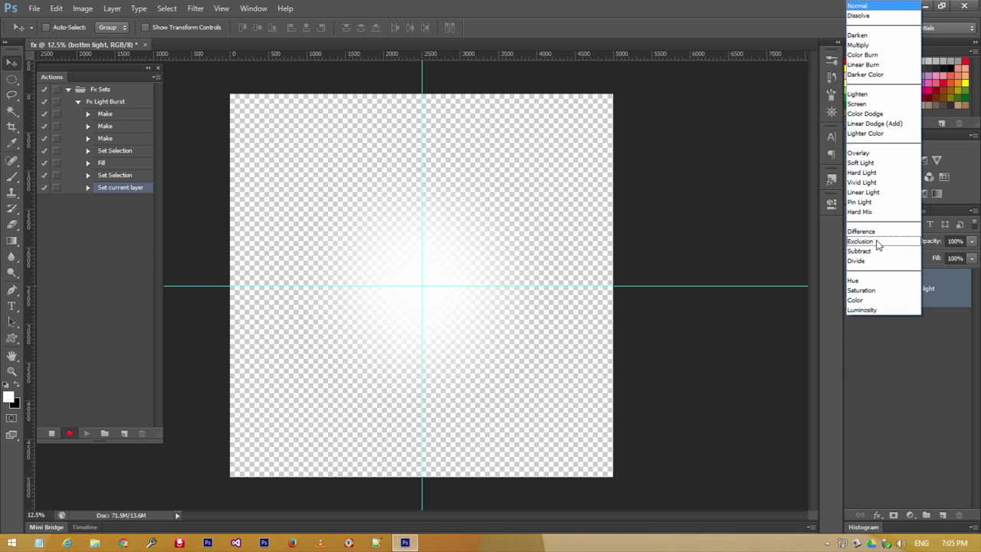
click(881, 124)
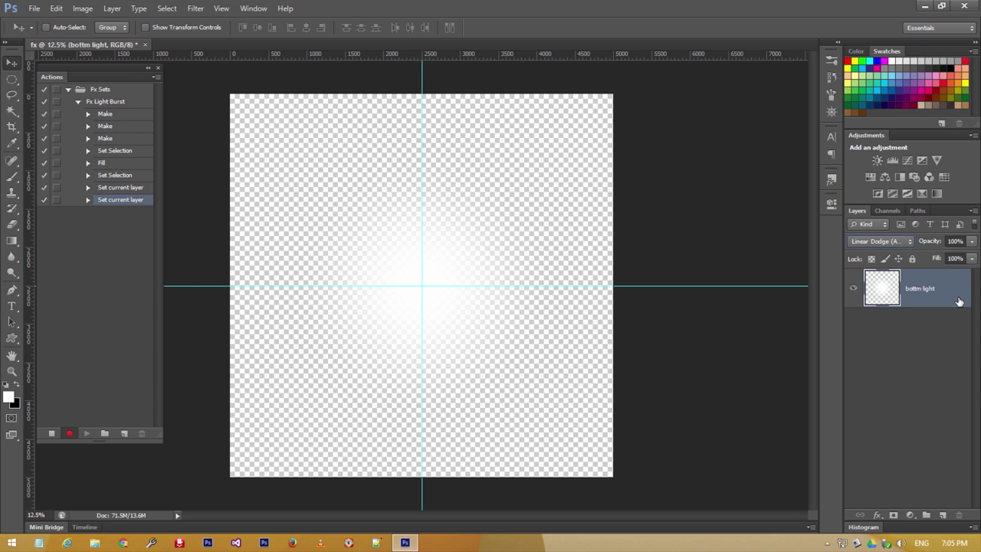
drag(950, 301, 943, 513)
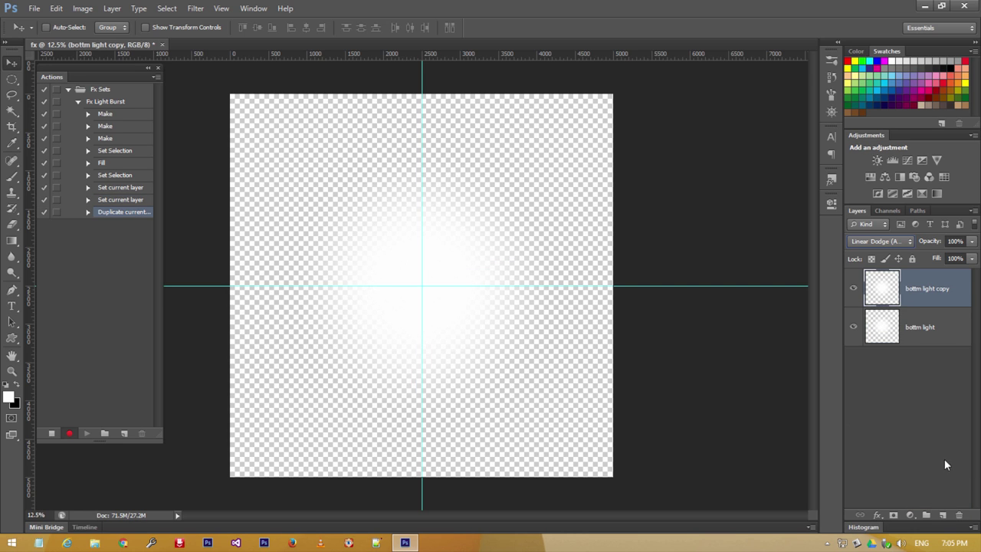
Step: Rename the copy 'top light', hide it, and reselect bottm light
double_click(918, 290)
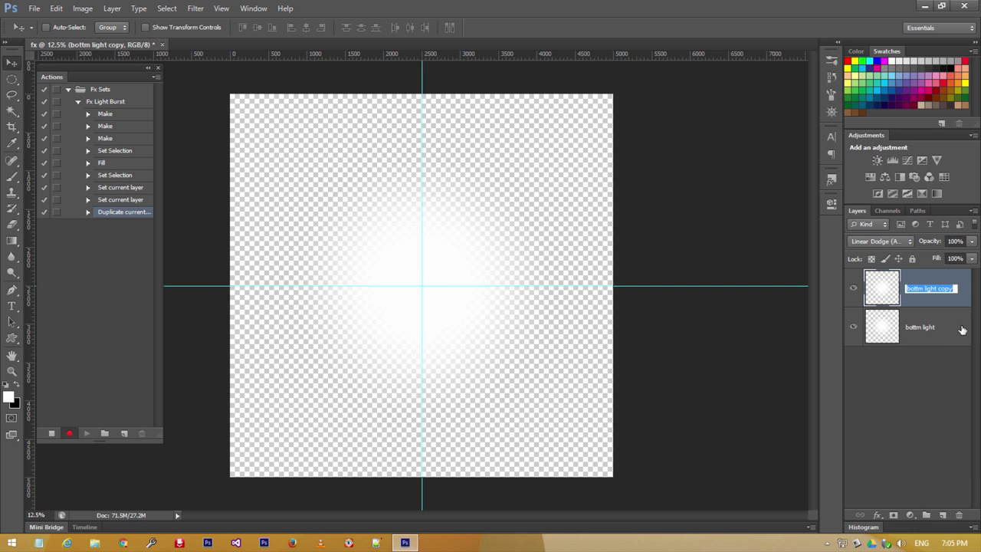
text(top light)
key(Return)
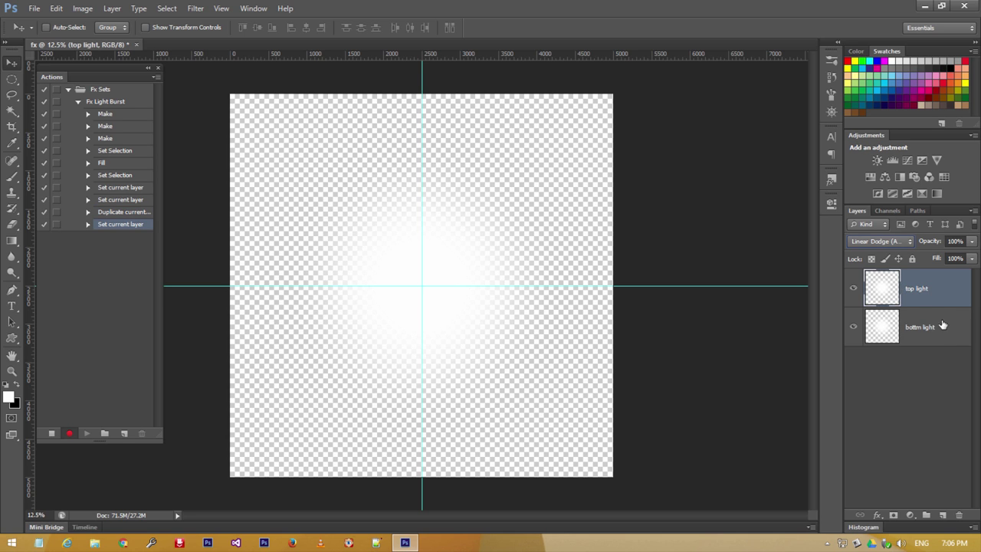
click(853, 289)
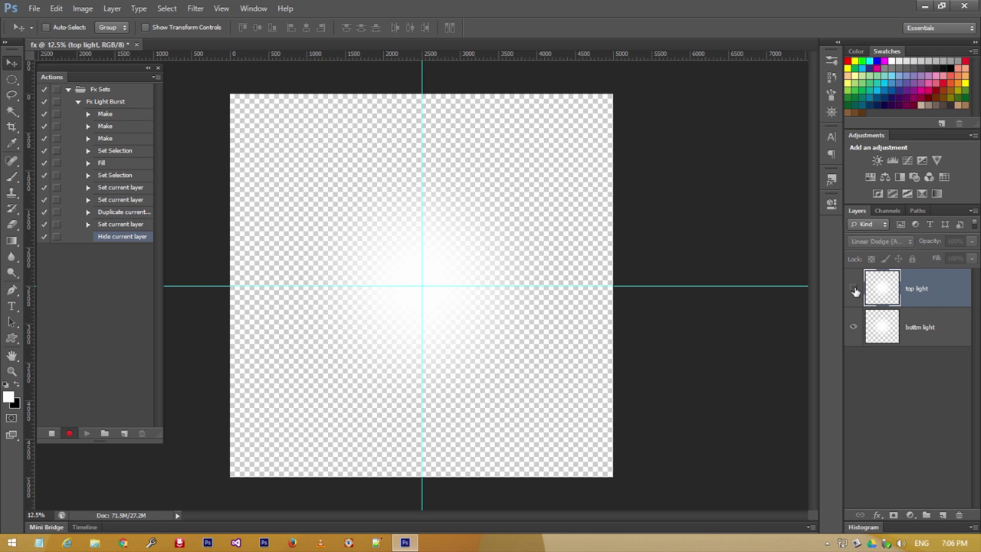
click(950, 336)
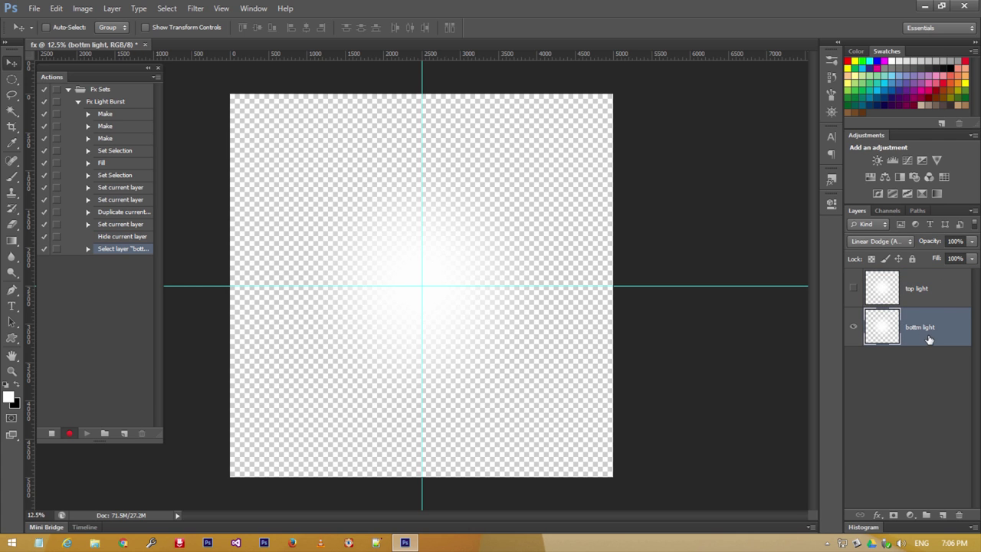
Step: Add a Hue/Saturation adjustment clipped to bottm light with Colorize on
click(908, 516)
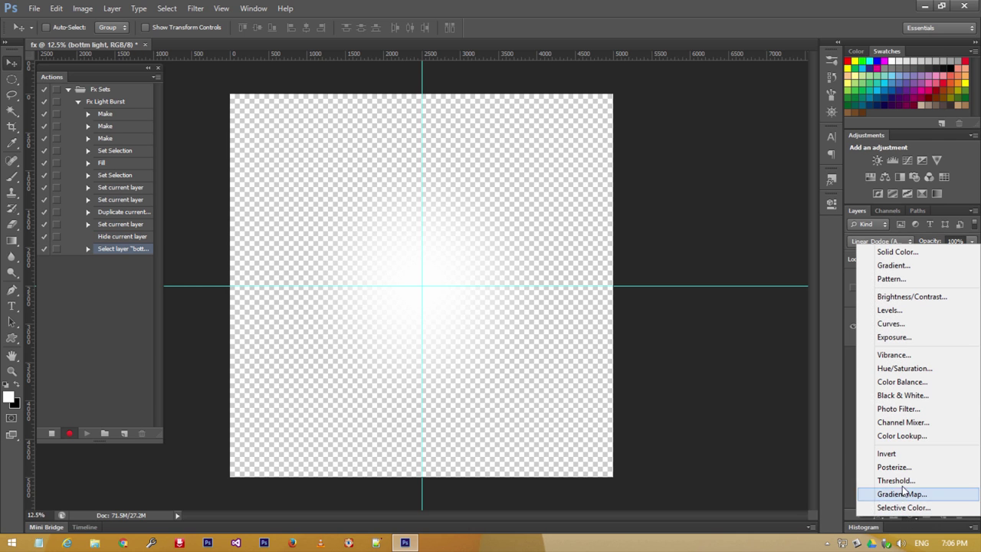
click(889, 370)
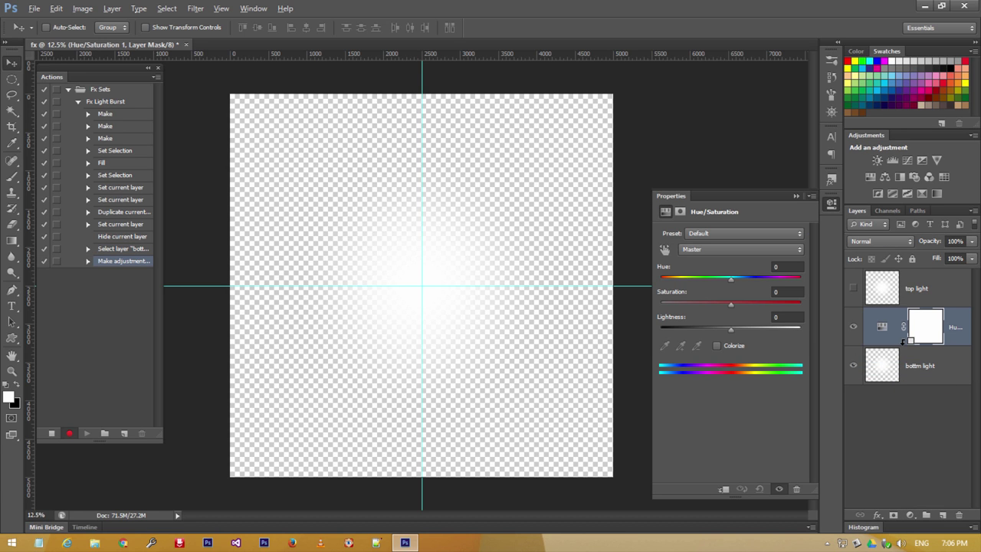
key(alt)
click(724, 489)
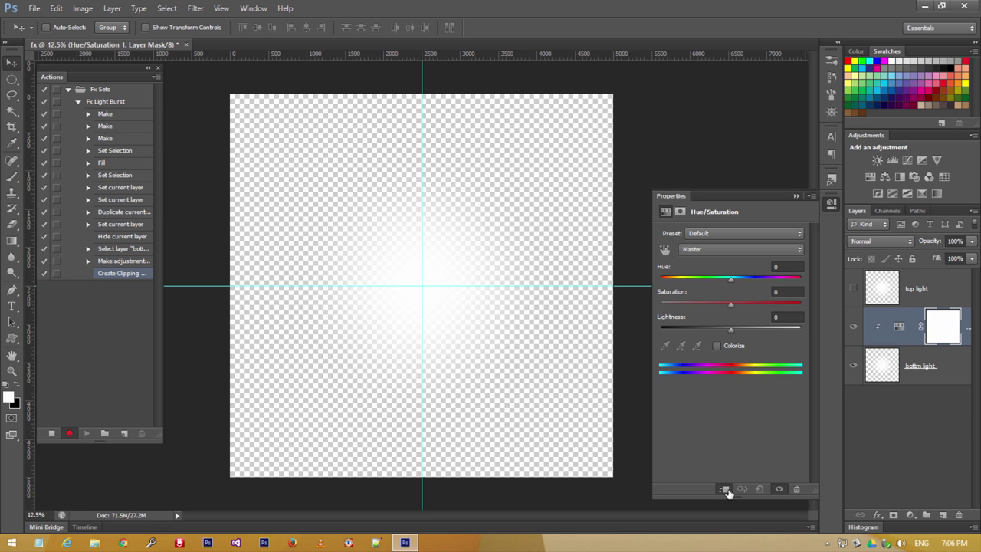
click(729, 346)
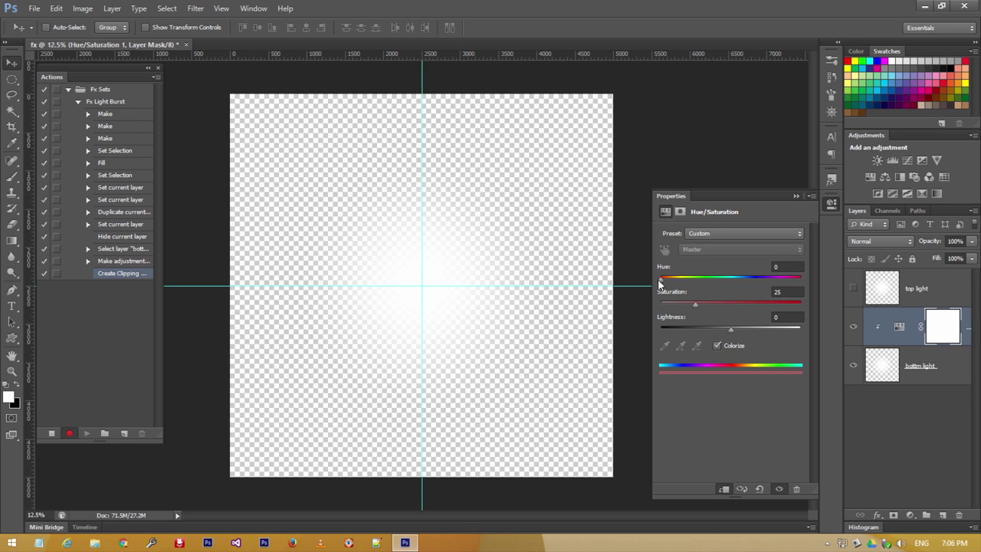
Step: Set the colorize values to Hue 10, Saturation 100 and Lightness -40
drag(662, 279, 666, 279)
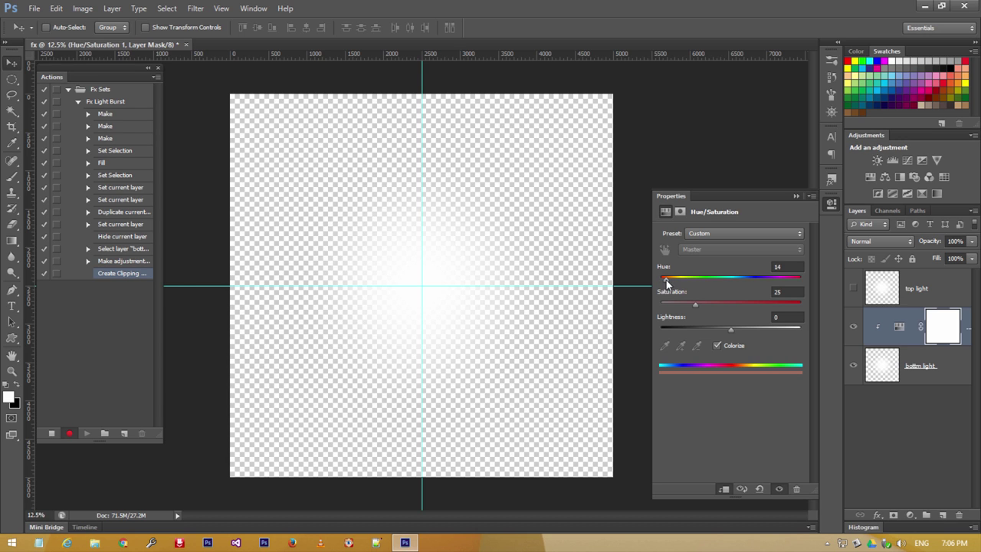
click(770, 266)
text(10)
drag(694, 305, 809, 304)
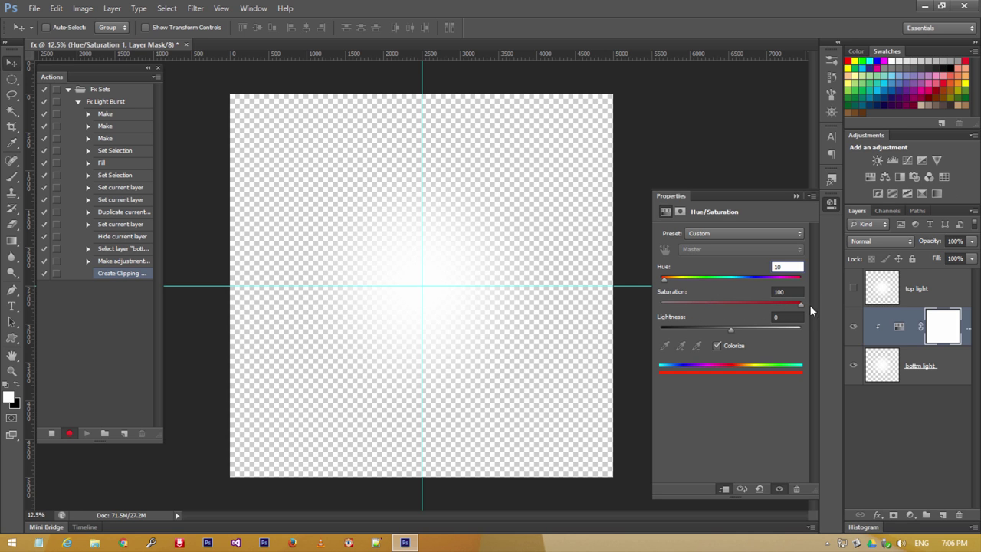
drag(731, 329, 700, 328)
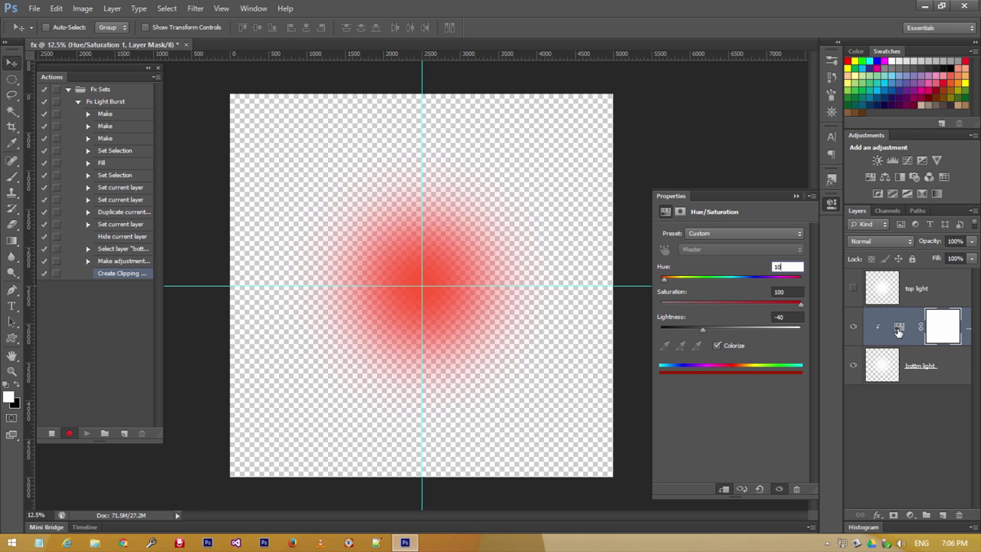
Step: Select the top light layer and make it visible again
click(946, 301)
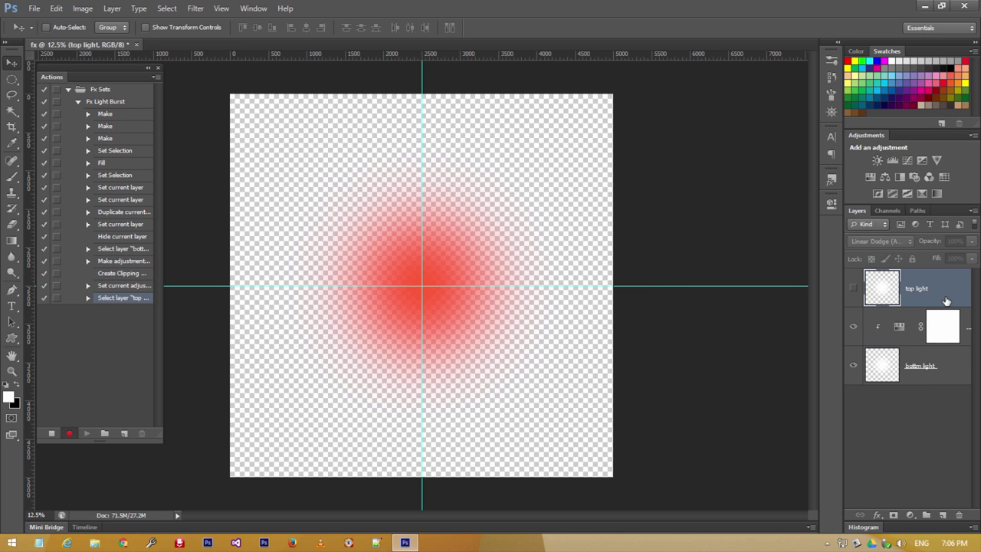
click(852, 289)
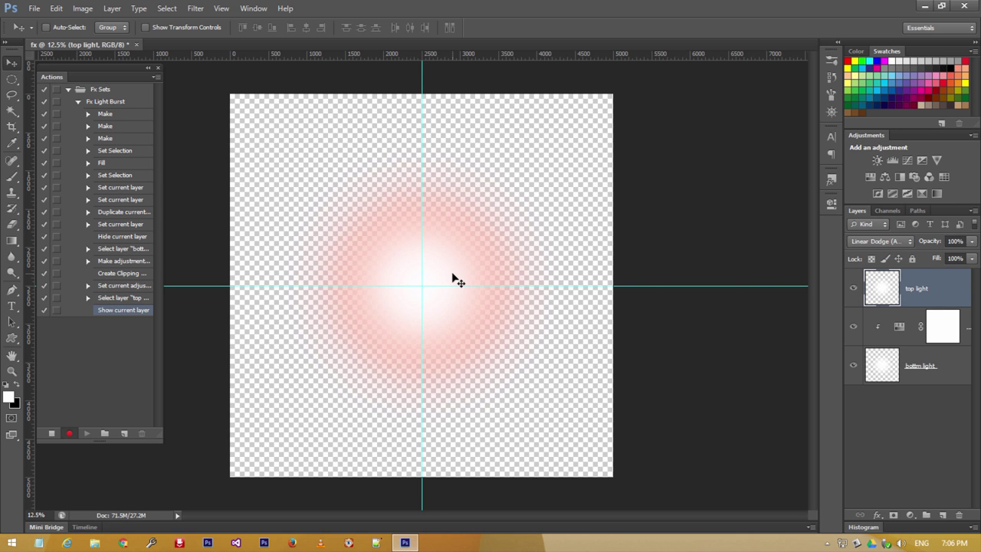
key(ctrl+minus)
Step: Scale top light to 175% with width and height linked, and apply it
key(ctrl+t)
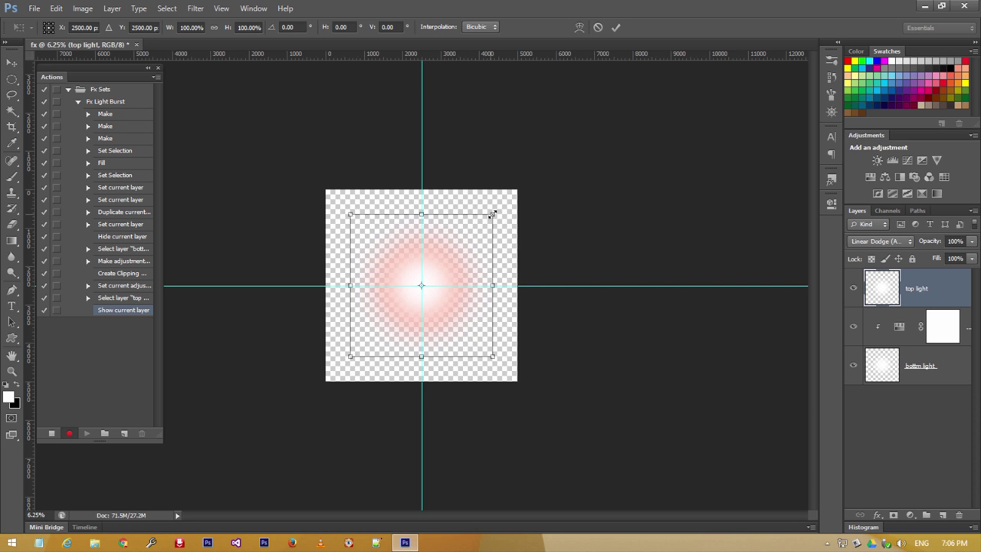
drag(492, 214, 545, 162)
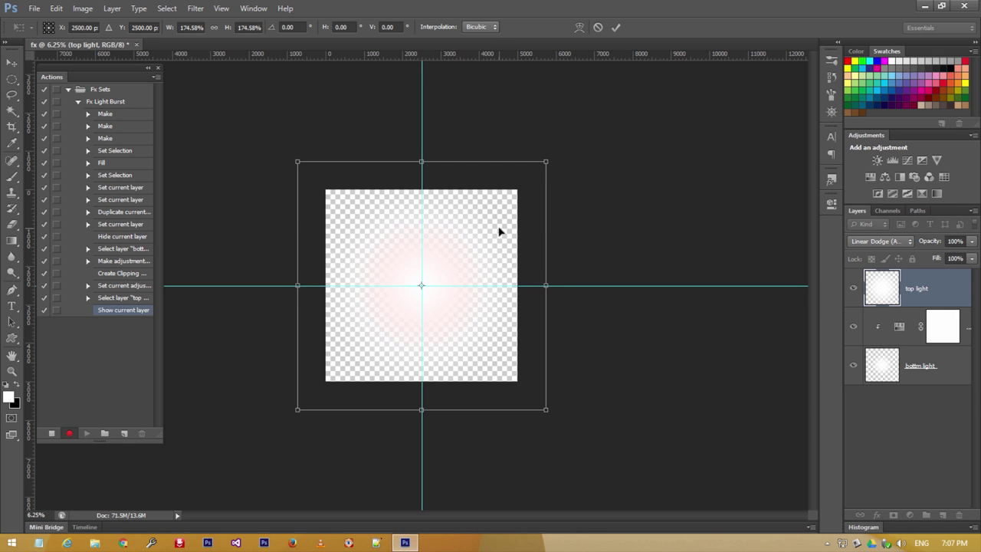
click(242, 28)
drag(238, 27, 282, 23)
text(1)
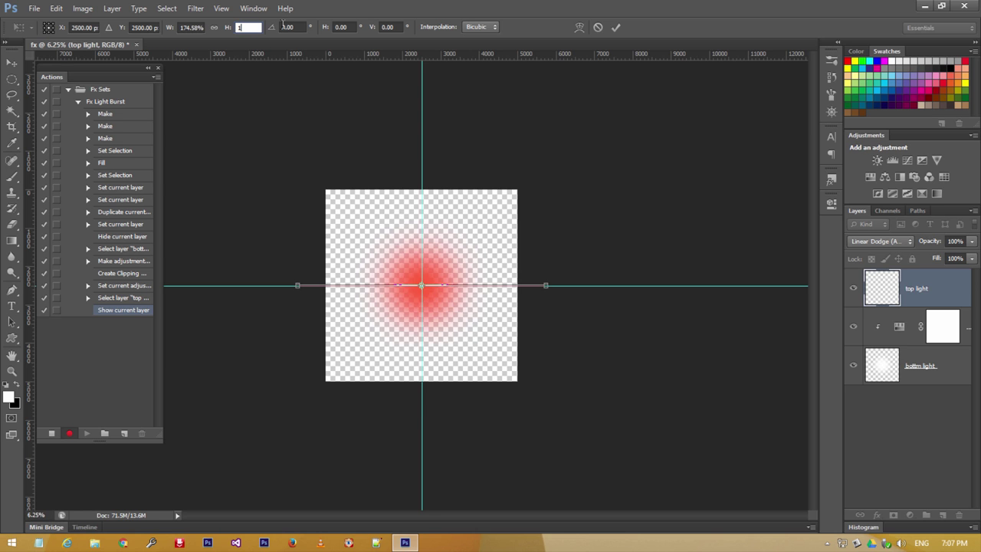
text(75)
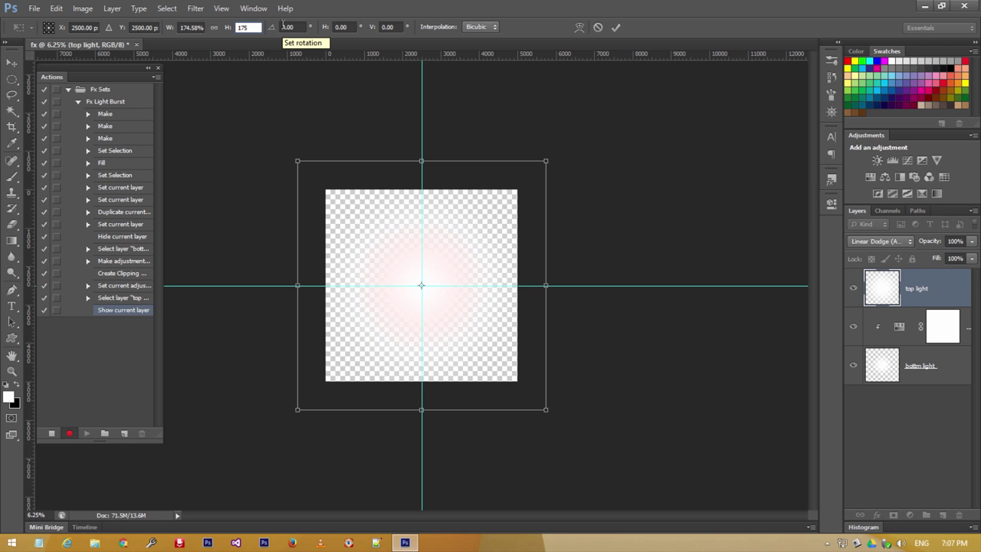
click(214, 28)
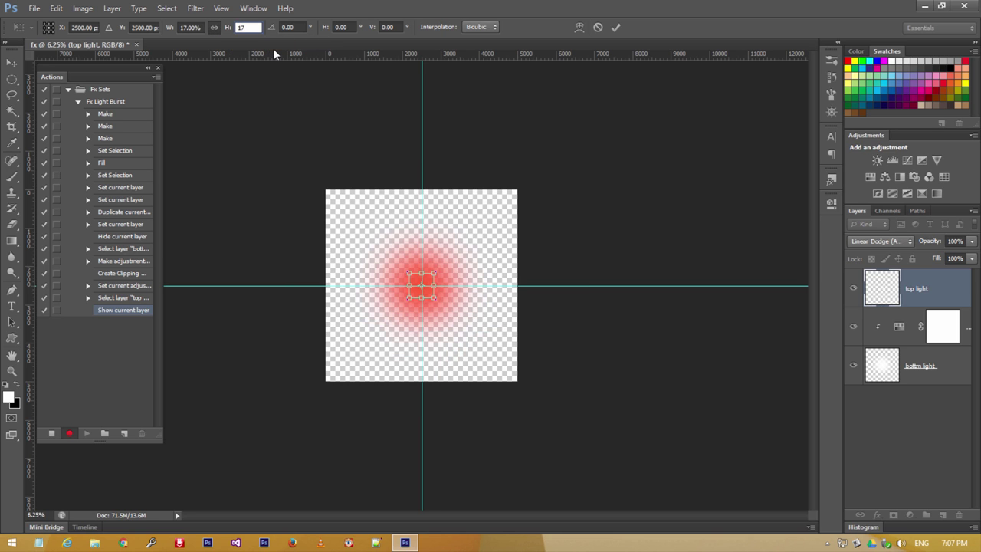
text(5%)
key(Return)
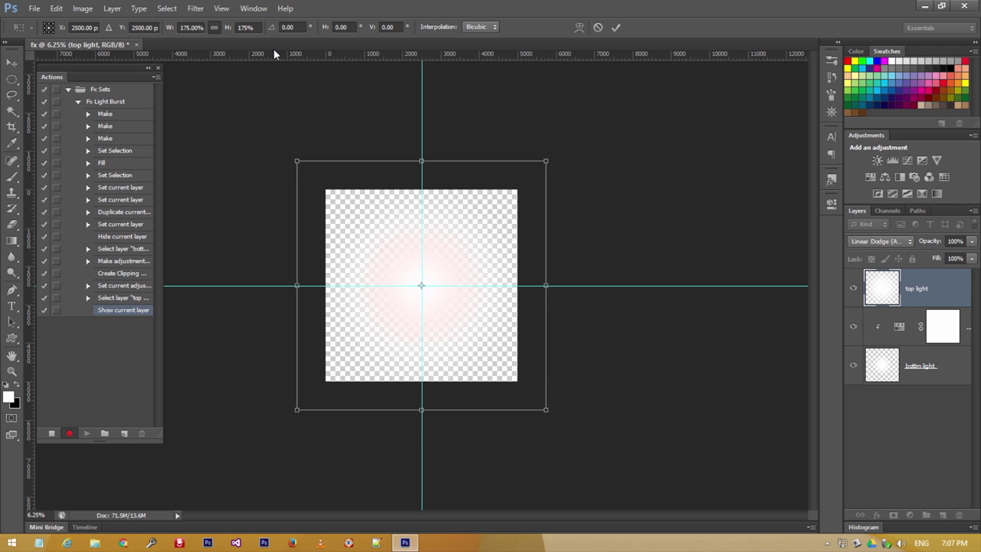
key(Return)
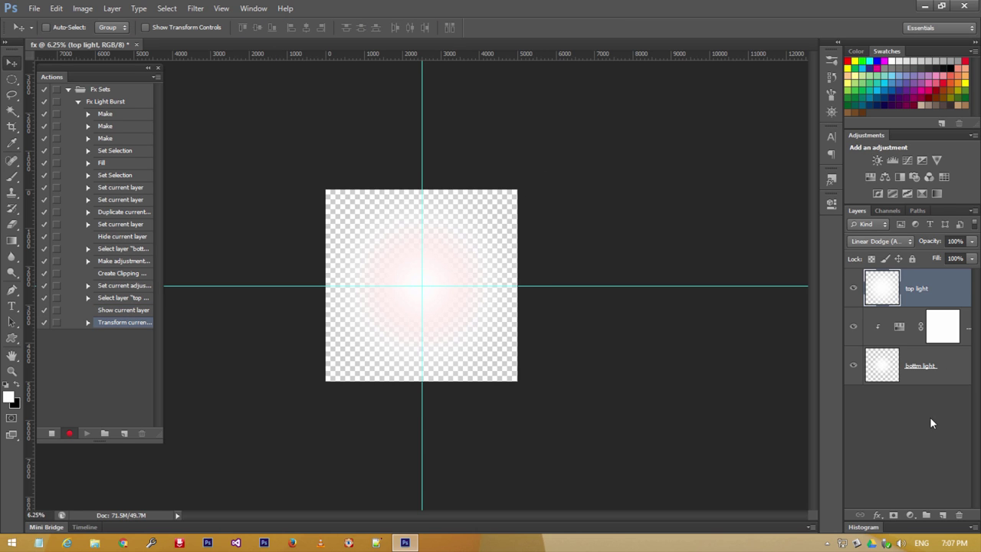
Step: Add a second Hue/Saturation adjustment clipped to top light, with Colorize on
click(909, 515)
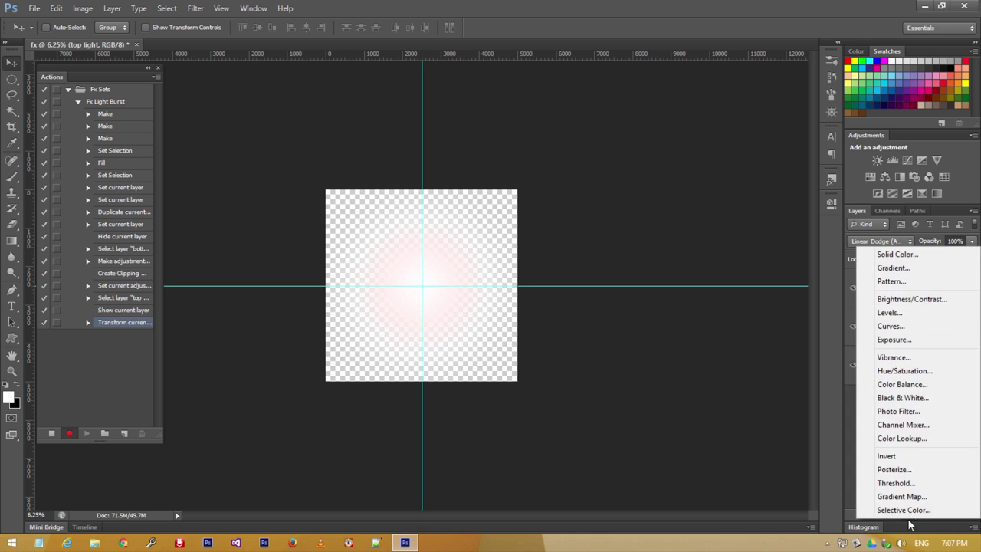
click(904, 370)
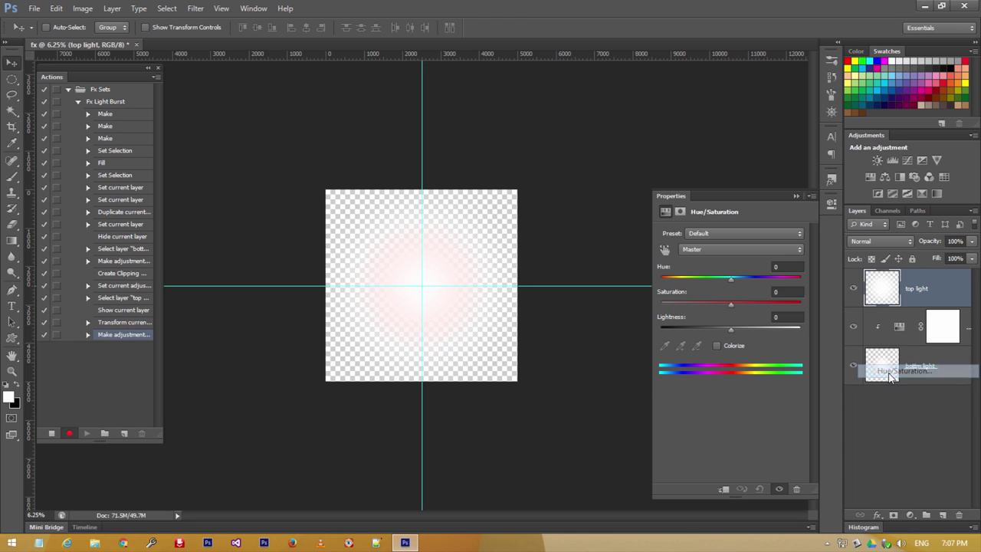
click(724, 489)
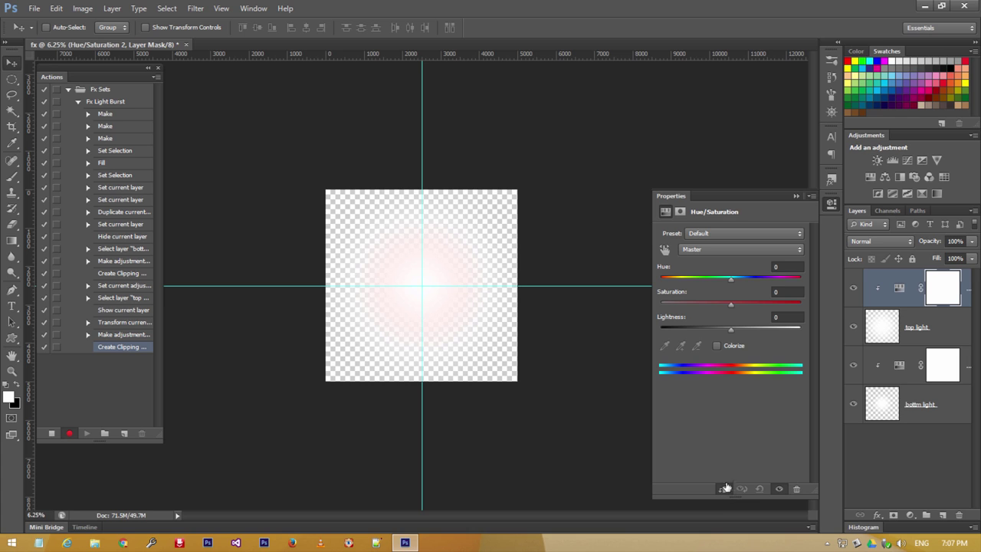
click(717, 346)
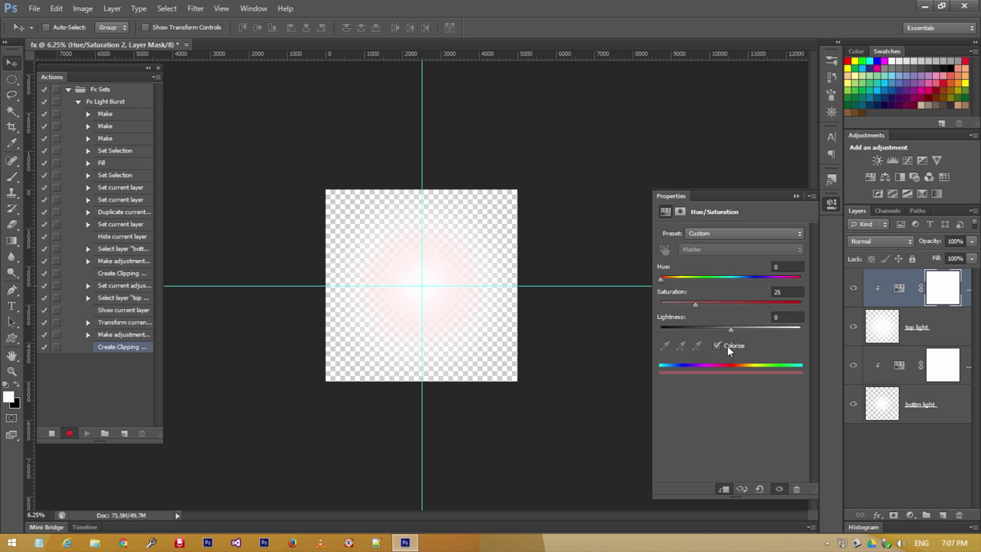
Step: Set its Saturation to 100 and Lightness to -41 for a deep red
drag(696, 305, 797, 305)
drag(732, 332, 716, 329)
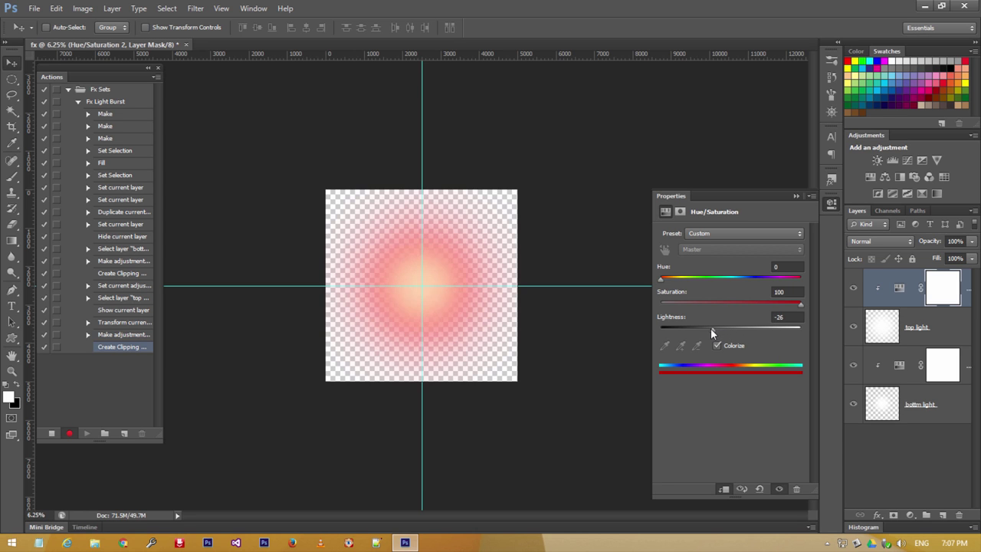
drag(709, 329, 701, 329)
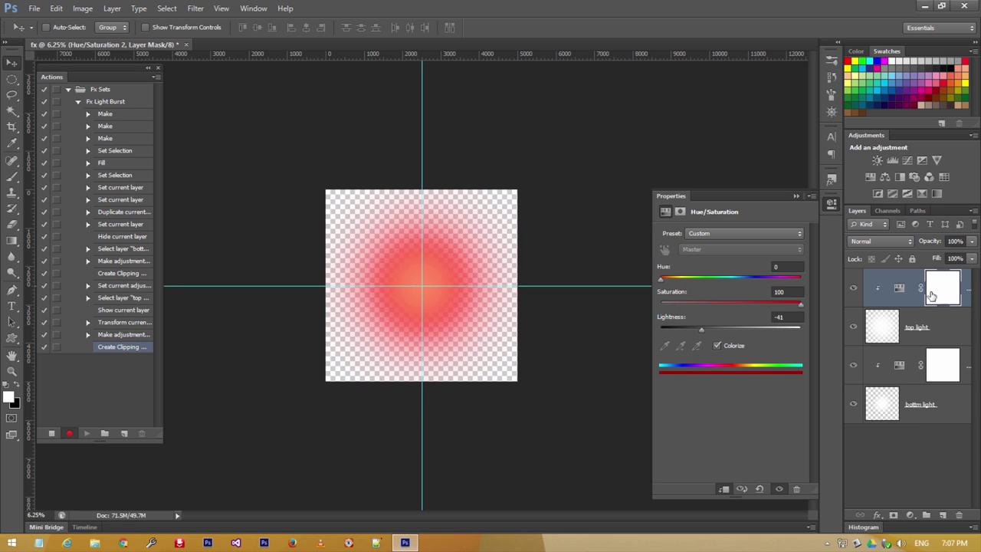
click(904, 299)
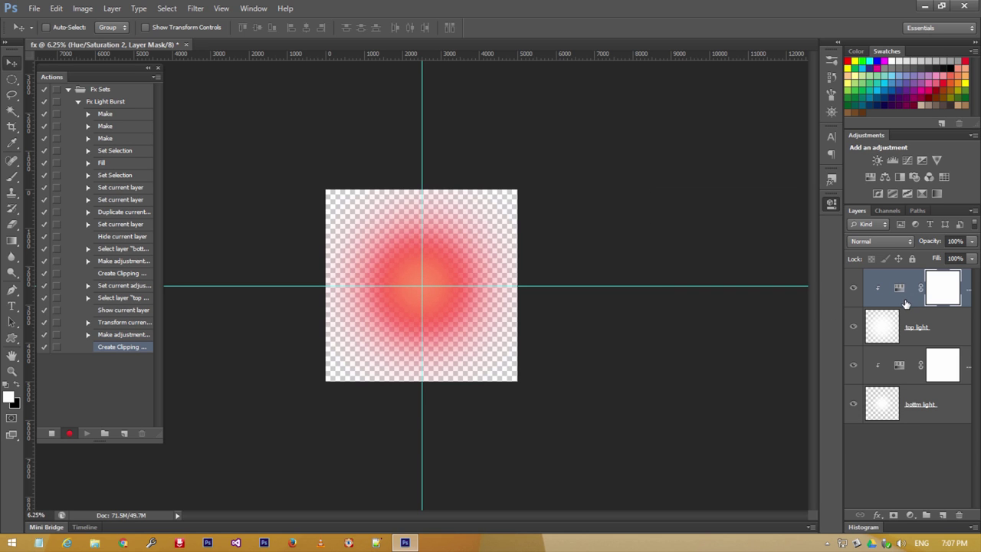
Step: Select the four light and adjustment layers and group them
shift+click(944, 326)
shift+click(913, 381)
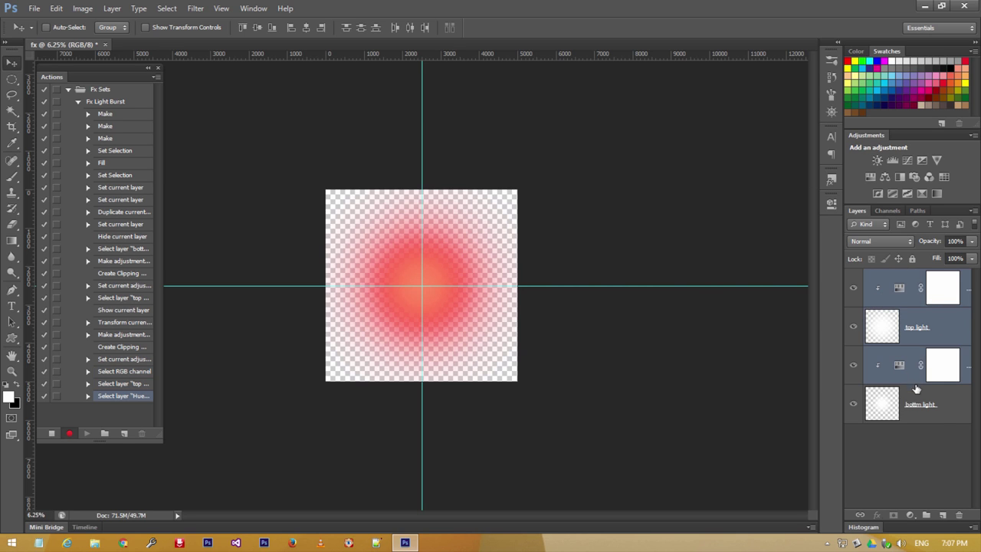
shift+click(942, 420)
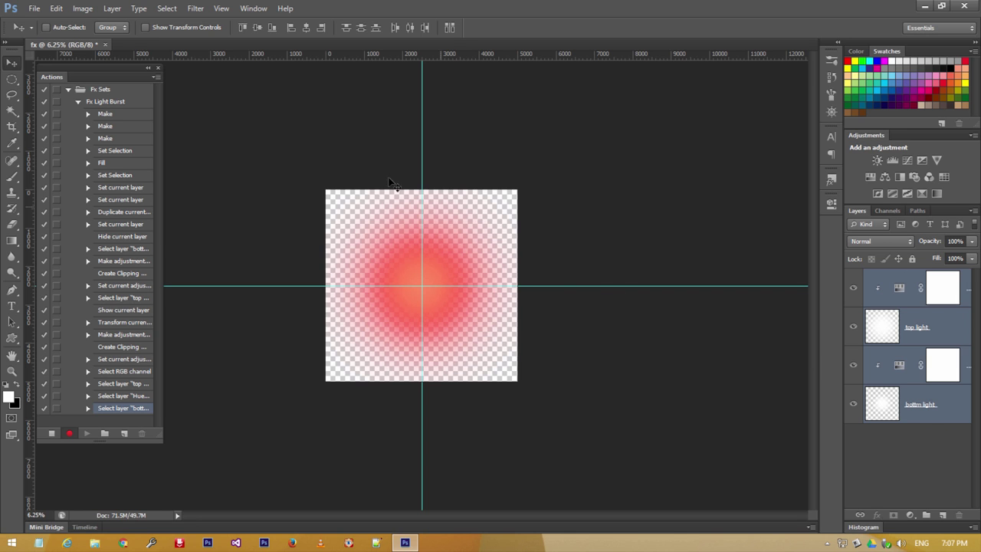
click(112, 8)
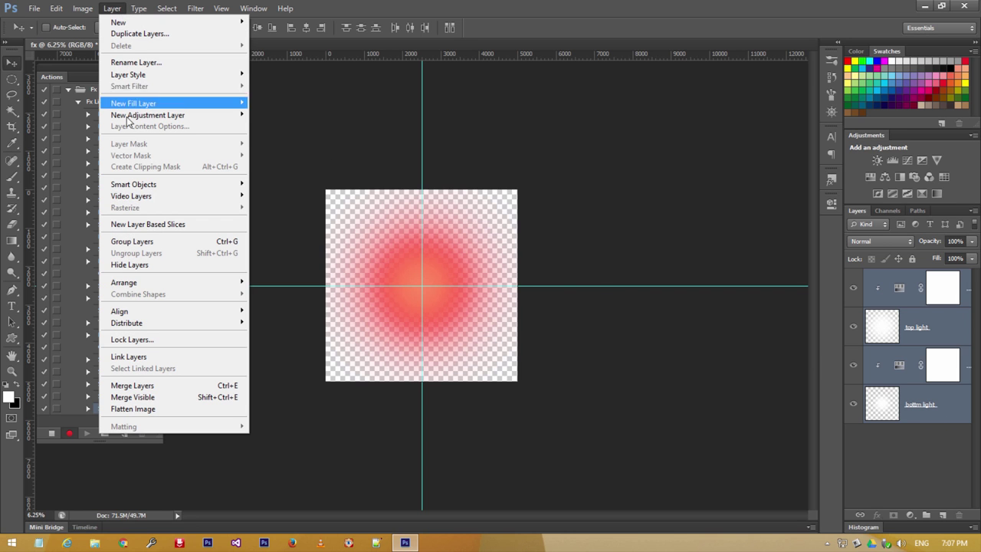
click(137, 241)
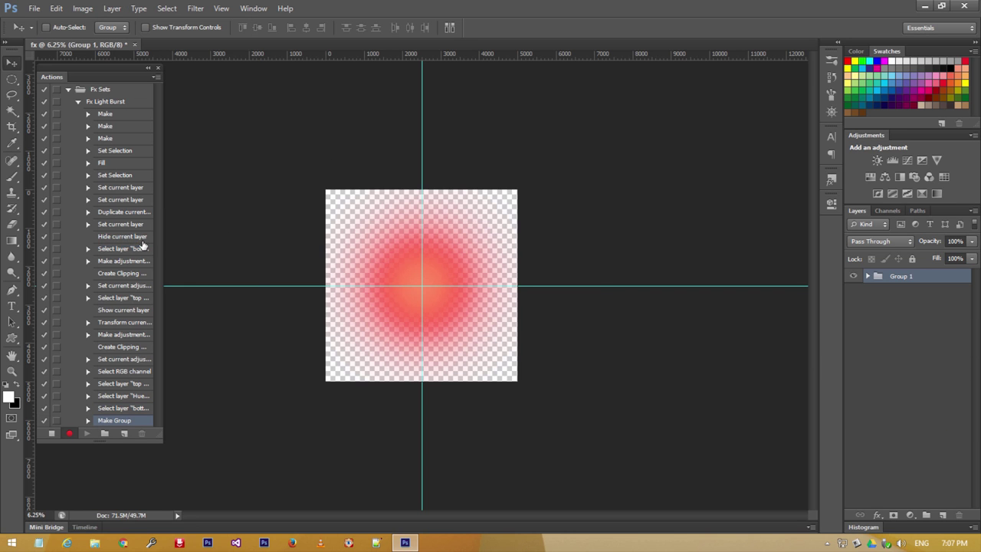
Step: Rename Group 1 to 'fx Light Burst'
double_click(900, 277)
text(fx)
text( Light Burst)
key(Return)
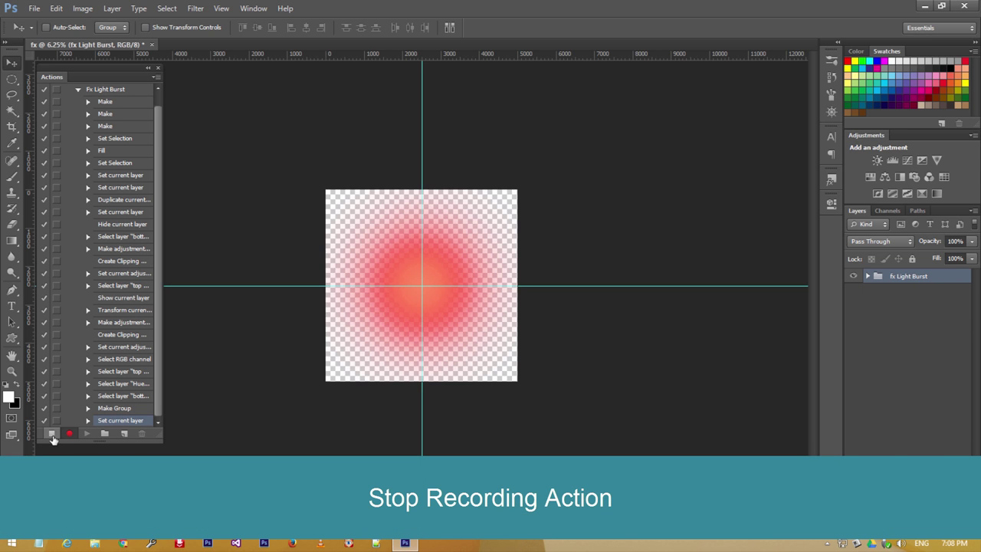
Step: Stop recording Fx Light Burst, collapse its steps, and close the fx document
click(52, 433)
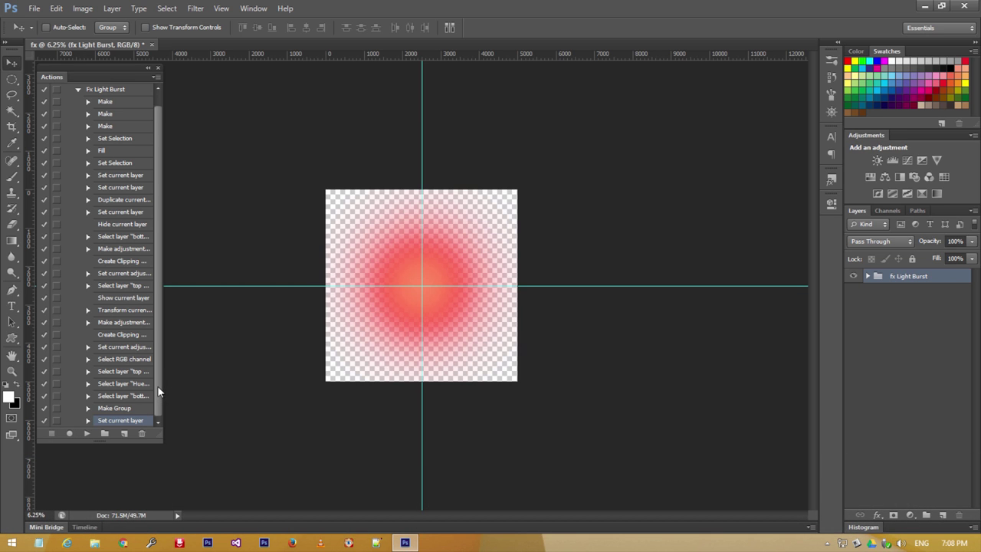
scroll(153, 379, up, 1)
drag(157, 434, 219, 498)
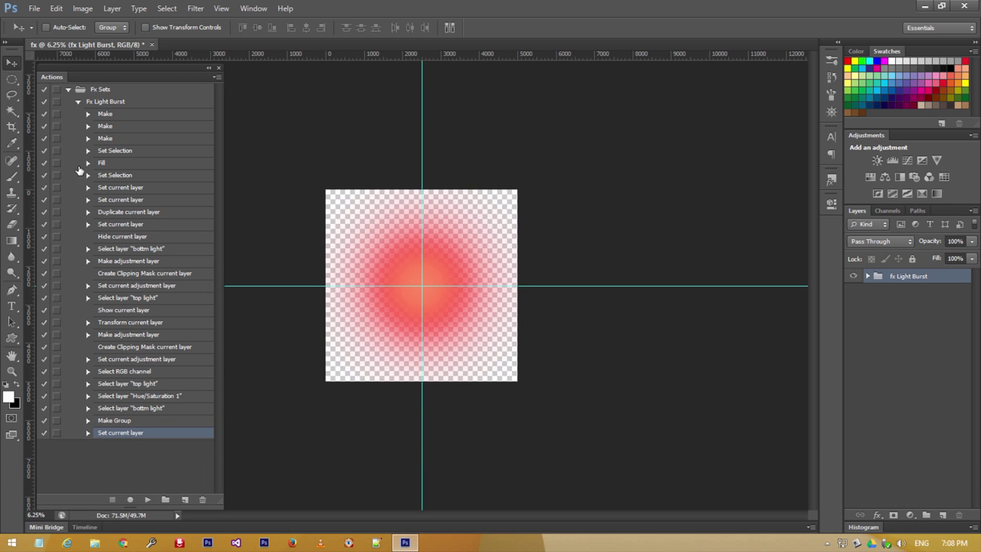
click(78, 103)
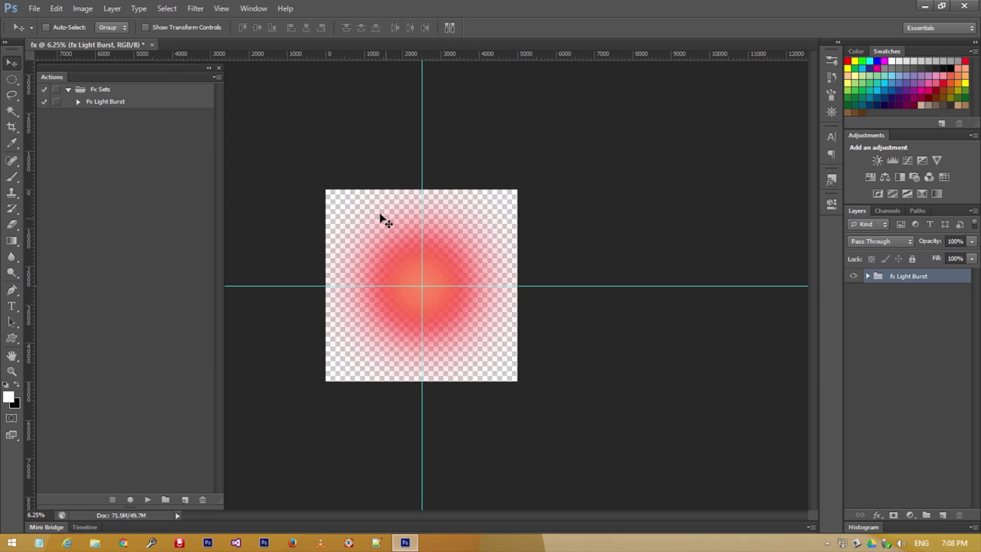
click(151, 44)
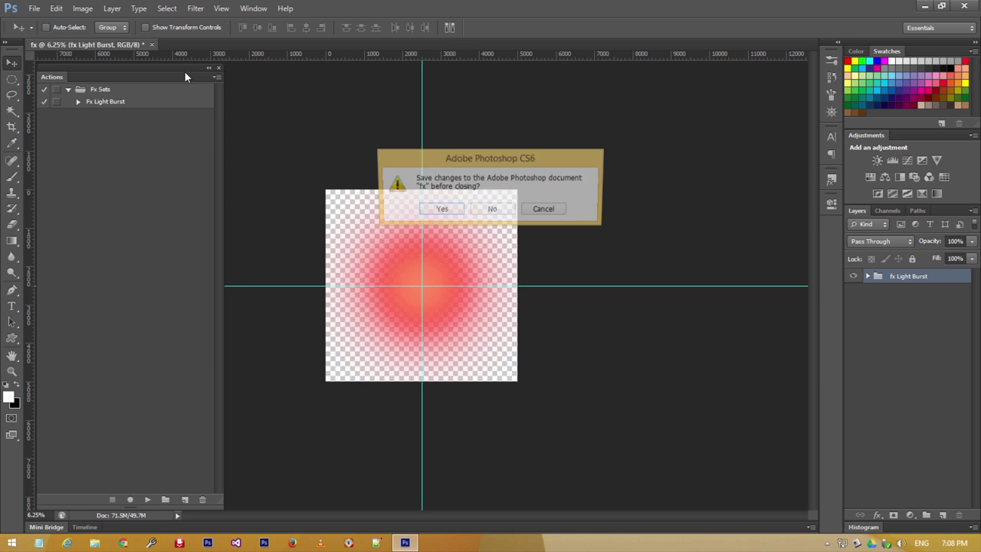
Step: Close fx without saving, dock a small Actions panel at right, and select Fx Light Burst
click(498, 209)
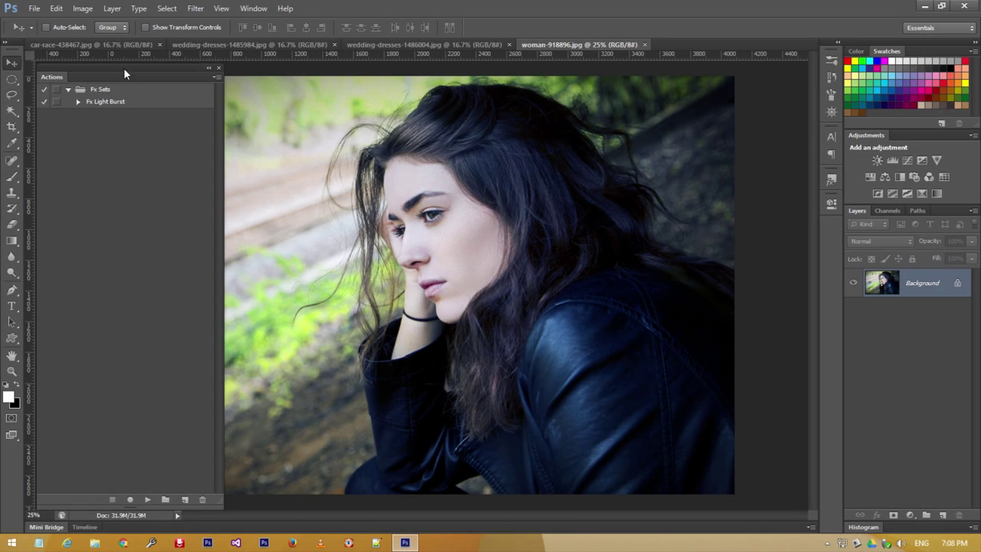
drag(123, 67, 722, 55)
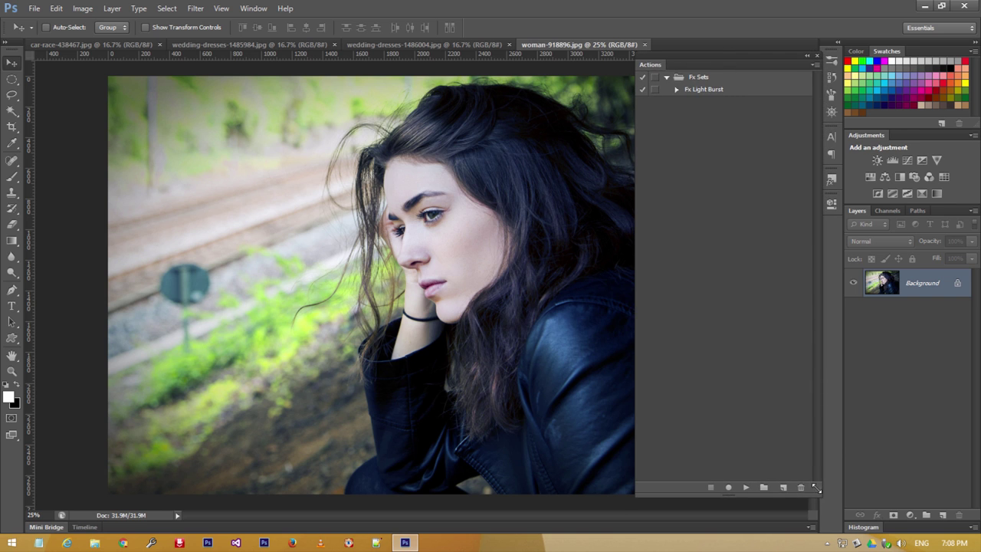
mouse_move(815, 487)
mouse_down()
mouse_move(757, 288)
mouse_move(758, 254)
mouse_up()
drag(677, 55, 726, 65)
click(768, 102)
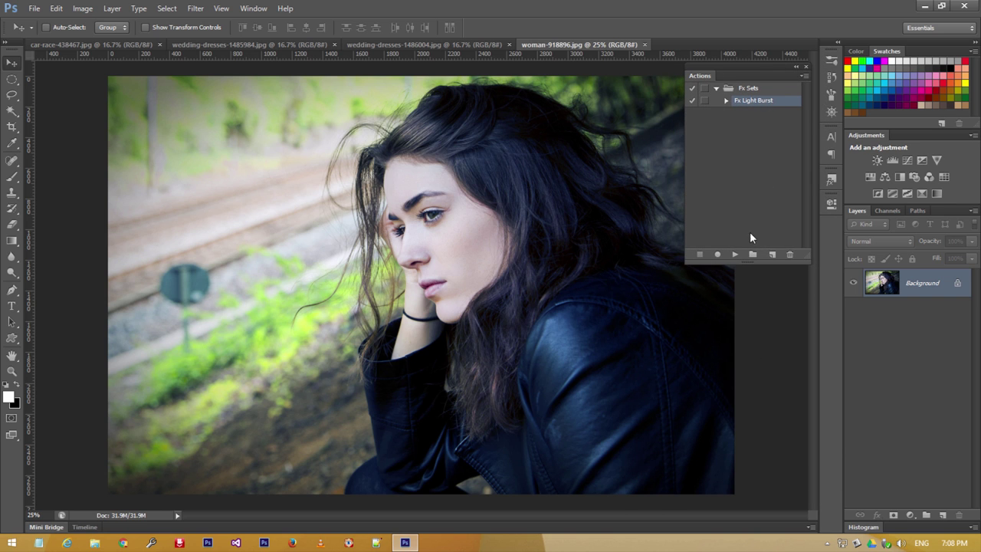
Step: Play Fx Light Burst and place the resulting glow group on the woman photo's left
click(734, 258)
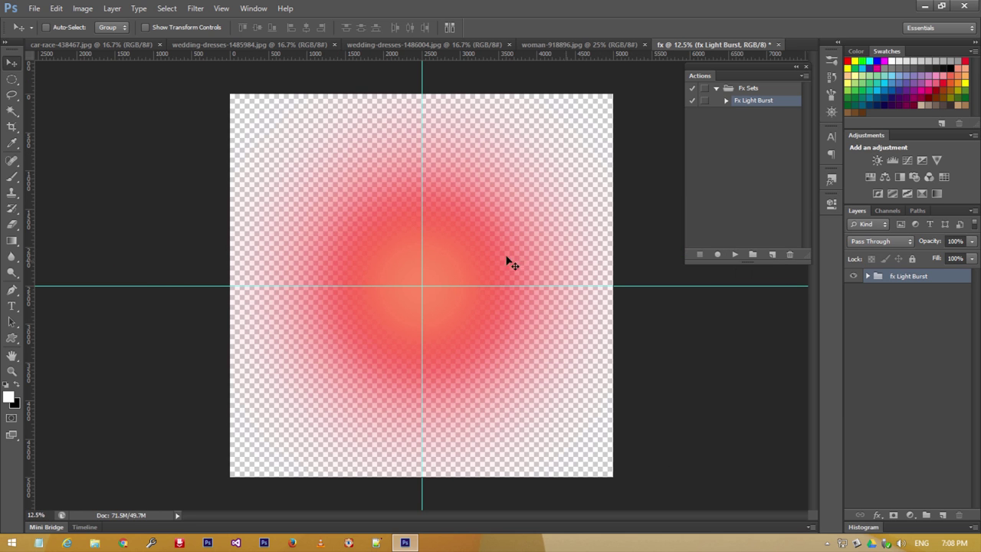
mouse_move(502, 257)
mouse_down()
mouse_move(541, 50)
mouse_move(504, 124)
mouse_up()
drag(292, 251, 291, 251)
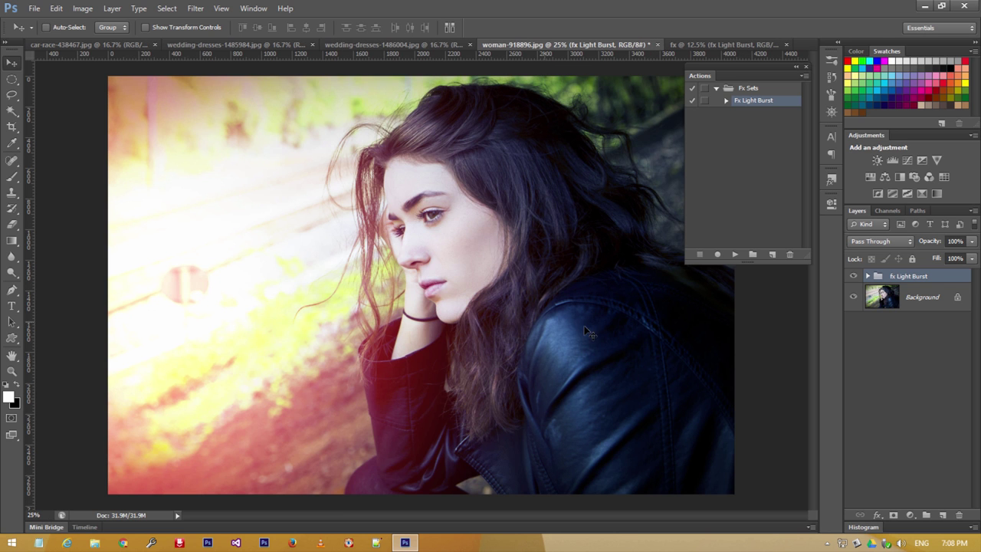
drag(601, 326, 663, 327)
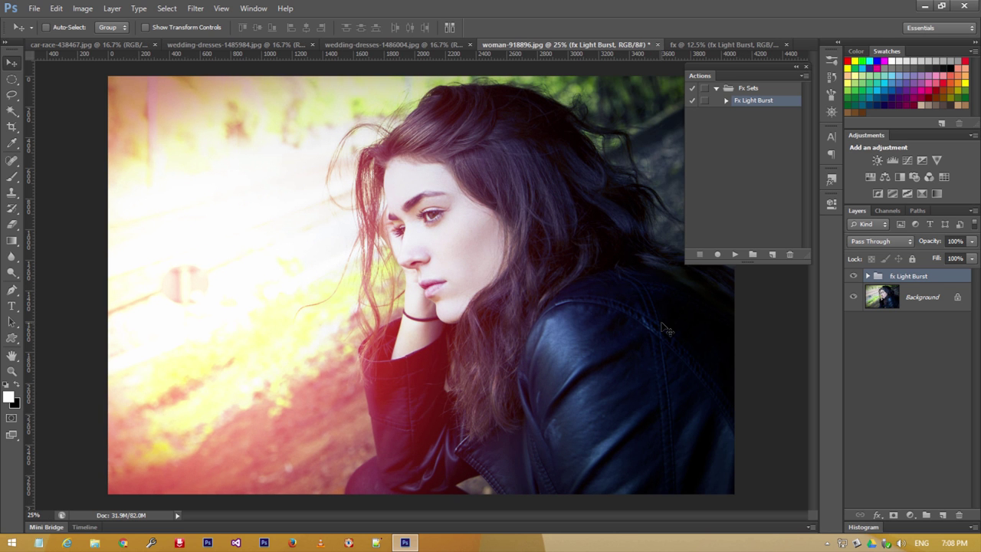
key(ctrl+minus)
key(ctrl+minus)
drag(559, 325, 549, 303)
key(ctrl+t)
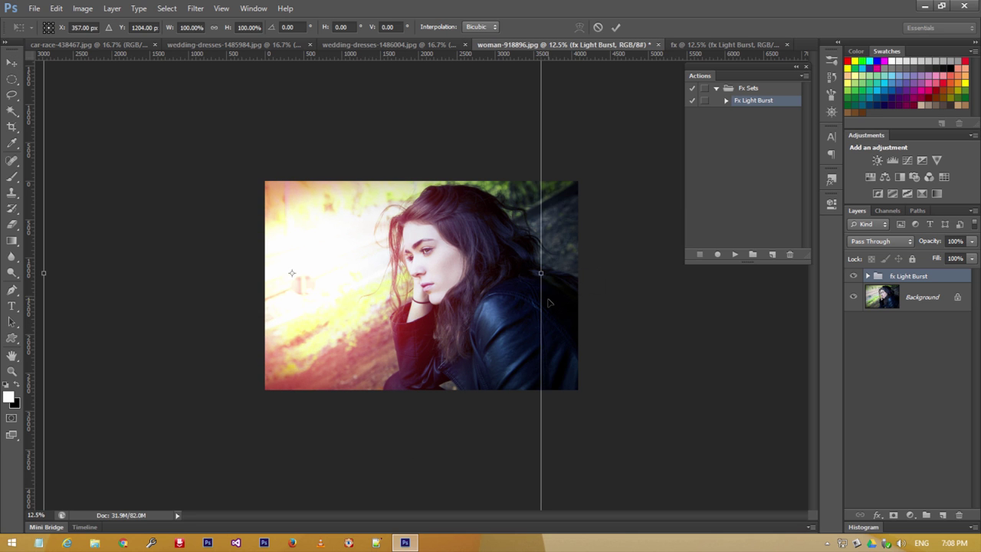
drag(466, 301, 502, 308)
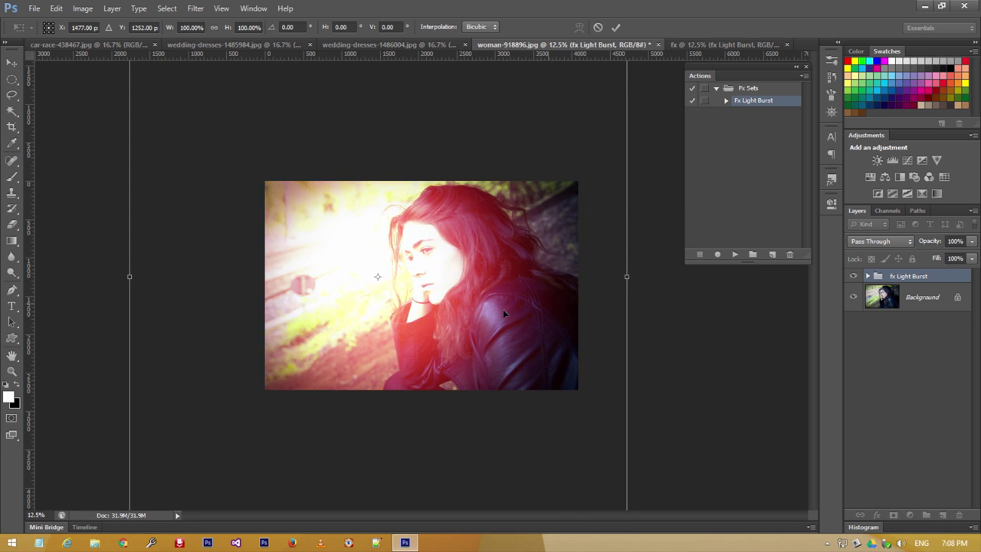
key(Return)
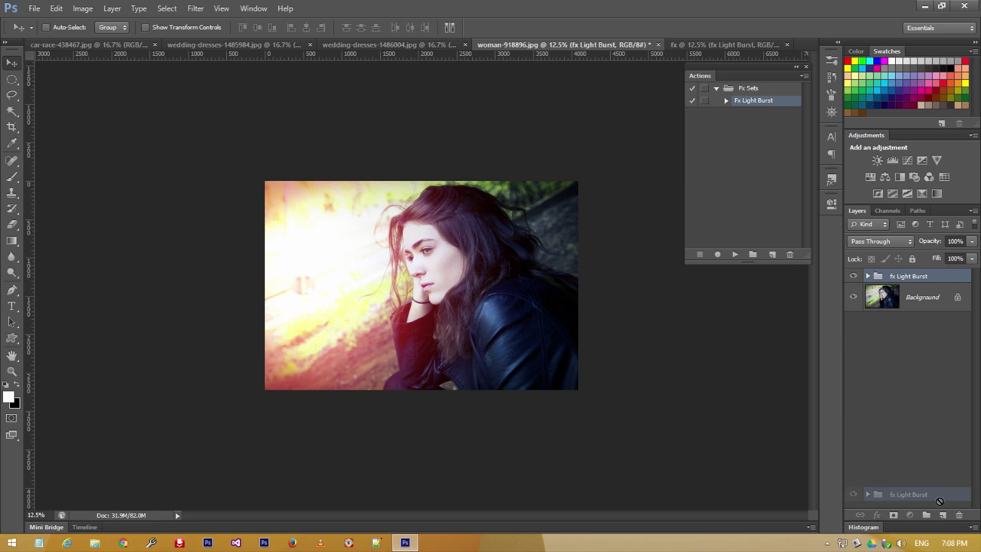
Step: Duplicate the fx Light Burst group and move the copy over her right side
drag(949, 281, 942, 515)
mouse_move(153, 260)
mouse_down()
mouse_move(472, 258)
mouse_move(397, 287)
mouse_up()
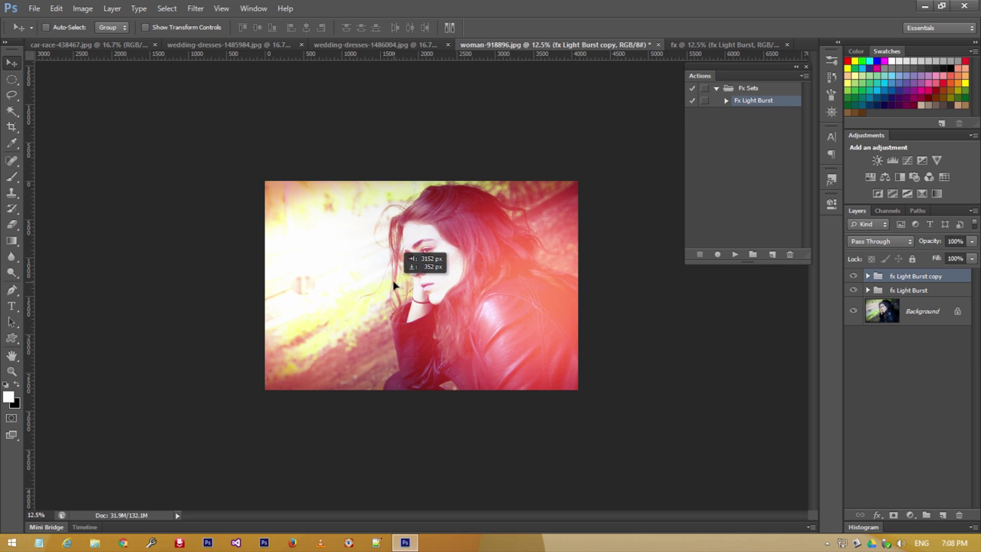
drag(396, 286, 400, 282)
Step: Set the copied group to Hard Mix and move the red glow down and right
key(z)
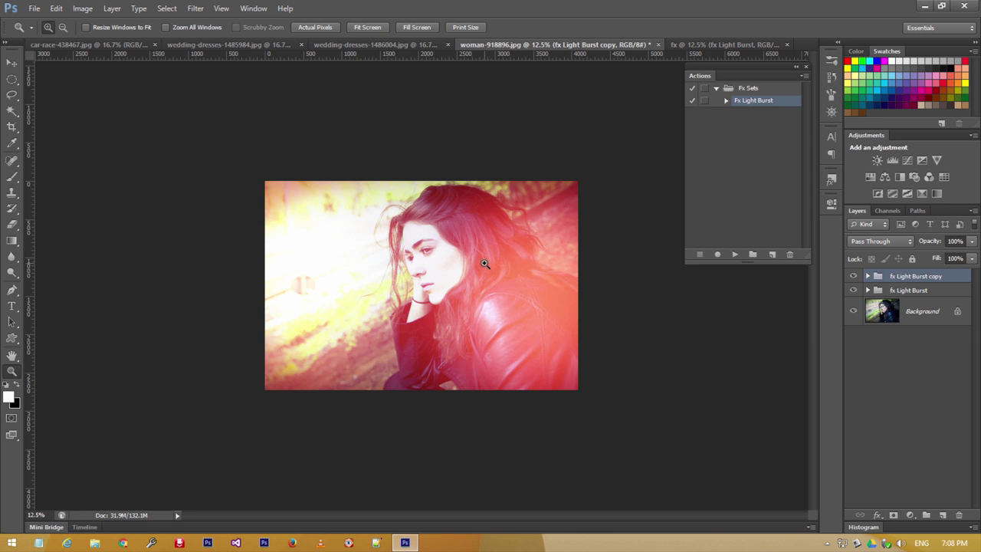
click(496, 269)
key(v)
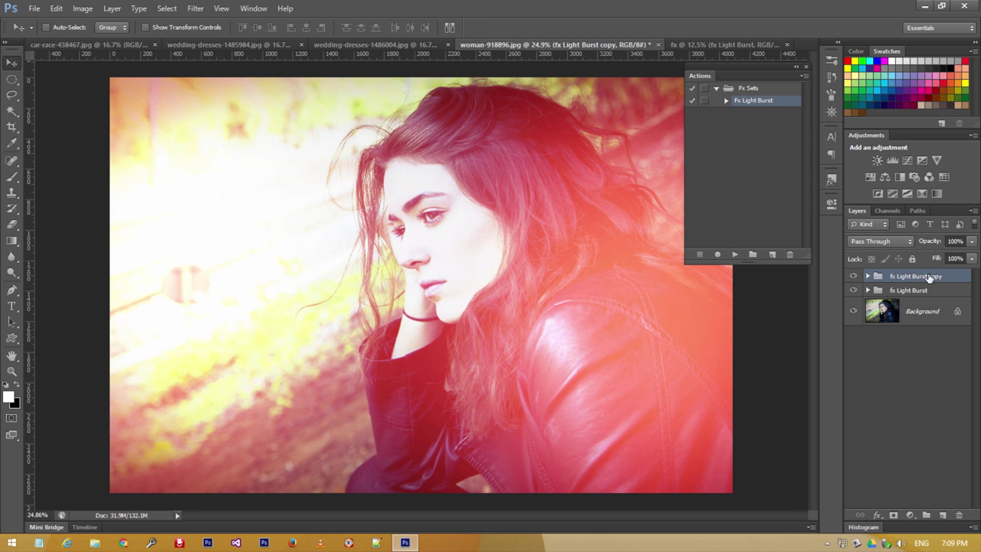
click(885, 242)
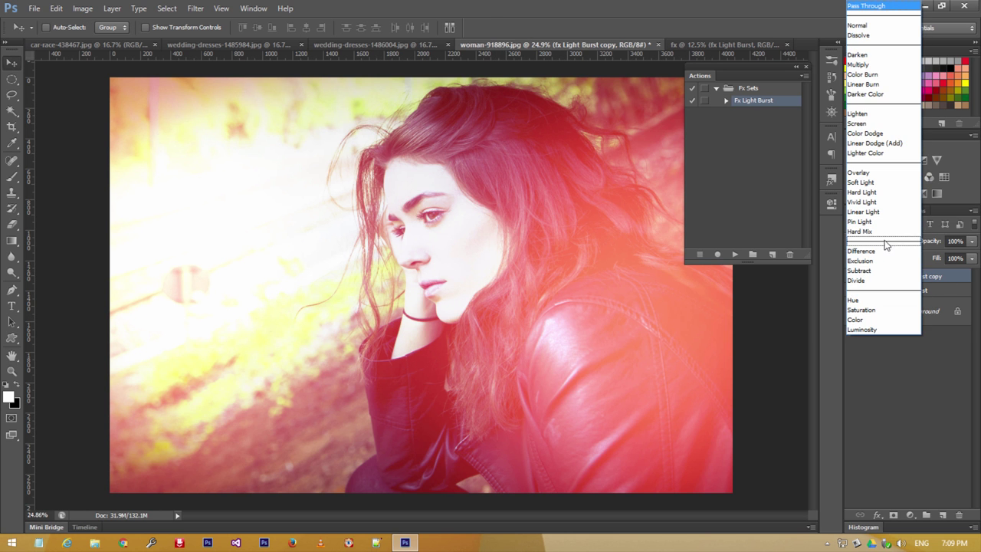
click(881, 231)
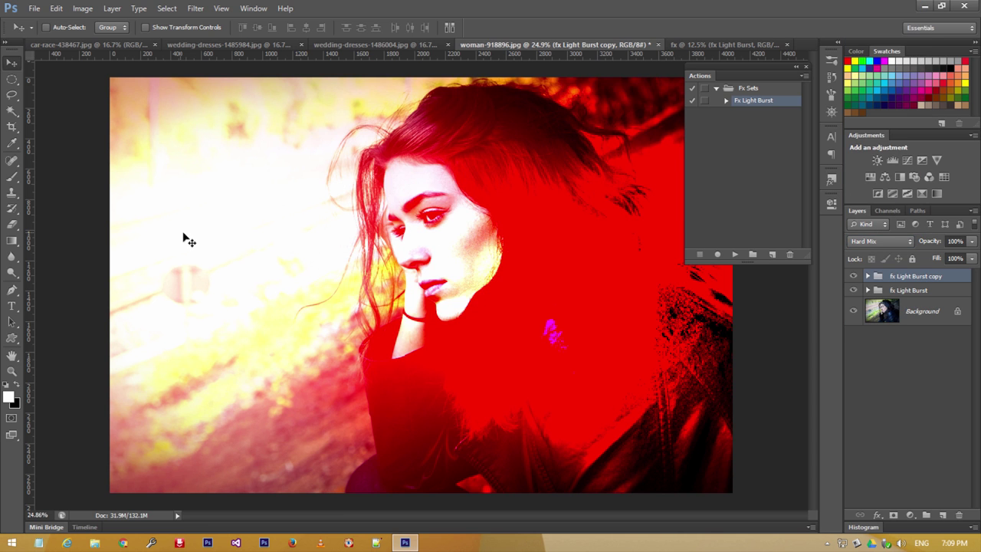
mouse_move(186, 239)
mouse_down()
mouse_move(397, 310)
mouse_move(345, 304)
mouse_up()
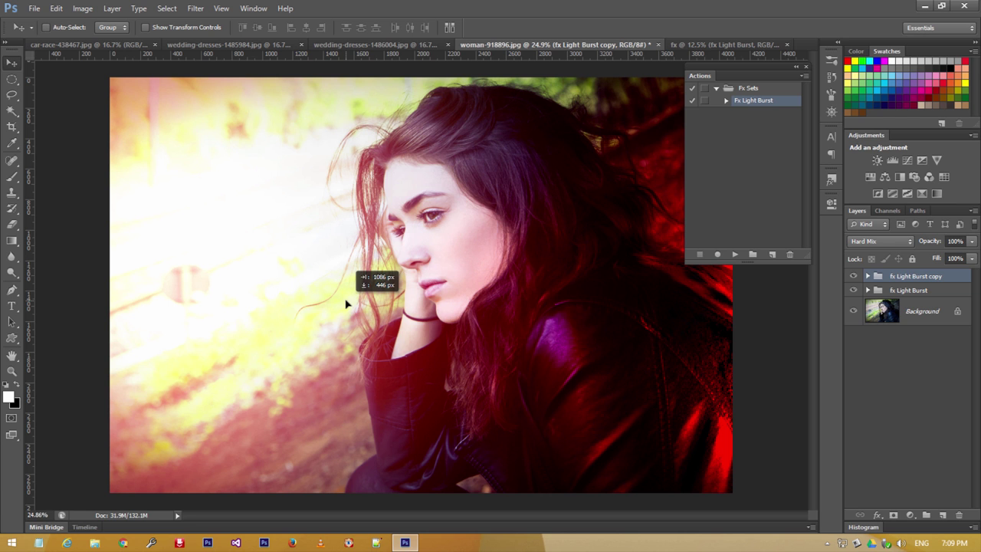
drag(345, 304, 386, 310)
Step: Fit the whole image on screen and move the Actions panel to the lower right
key(ctrl+minus)
key(z)
right_click(492, 279)
click(495, 283)
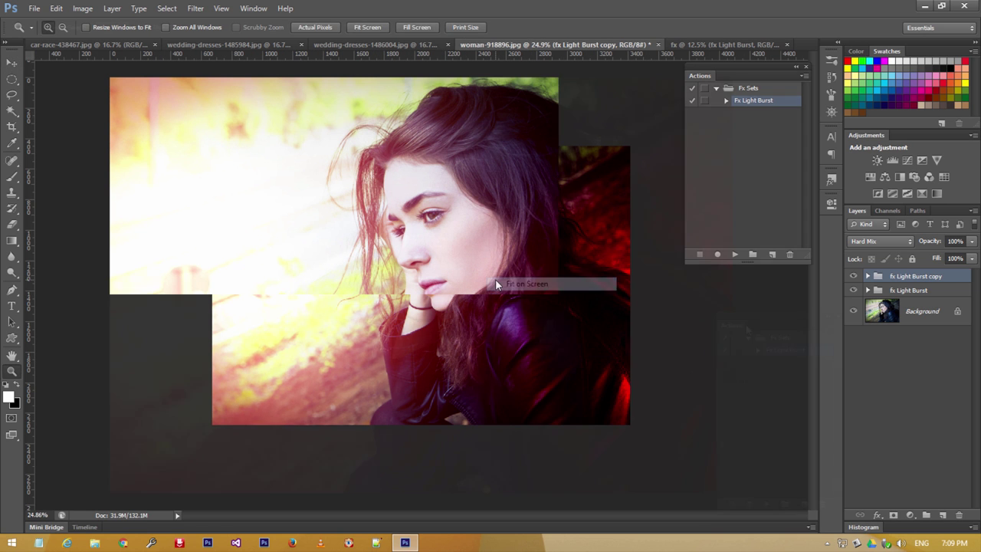
drag(712, 67, 744, 334)
key(v)
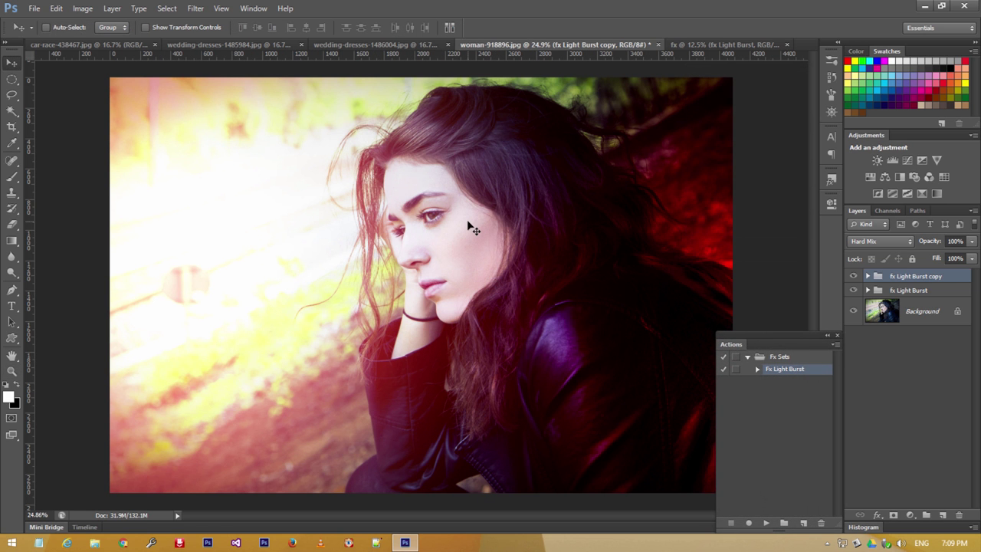
key(z)
alt+click(476, 218)
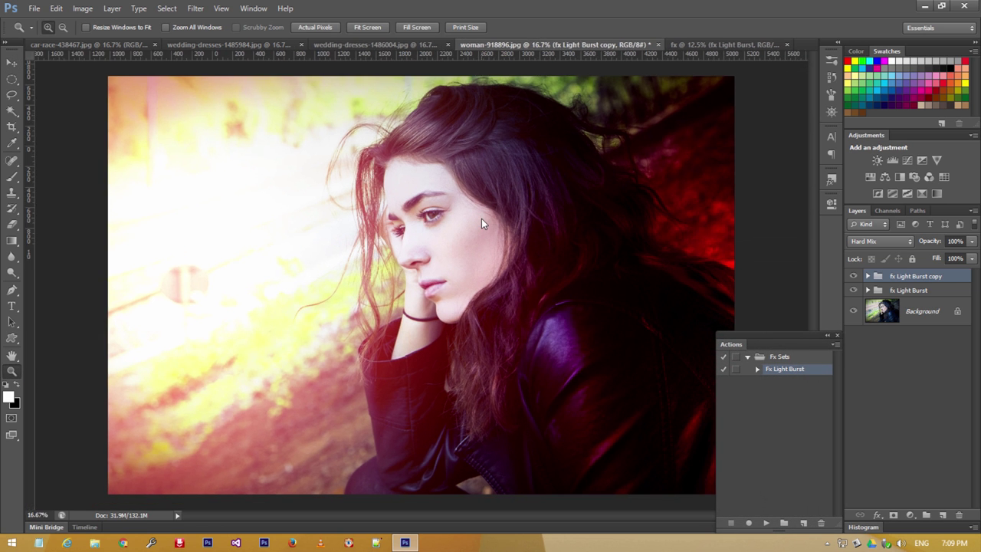
key(v)
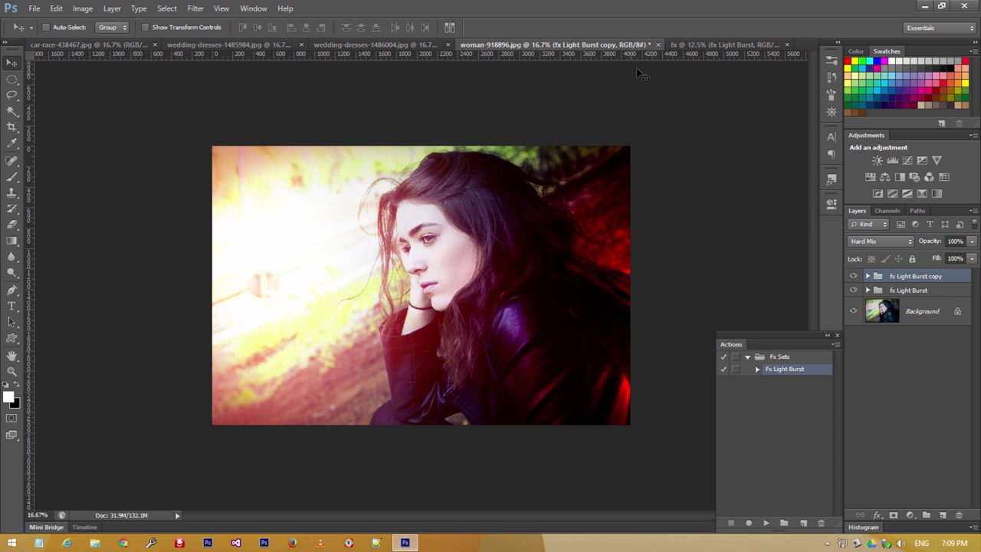
Step: Drag the fx Light Burst group onto the shuttered-room wedding photo and move it up
click(415, 42)
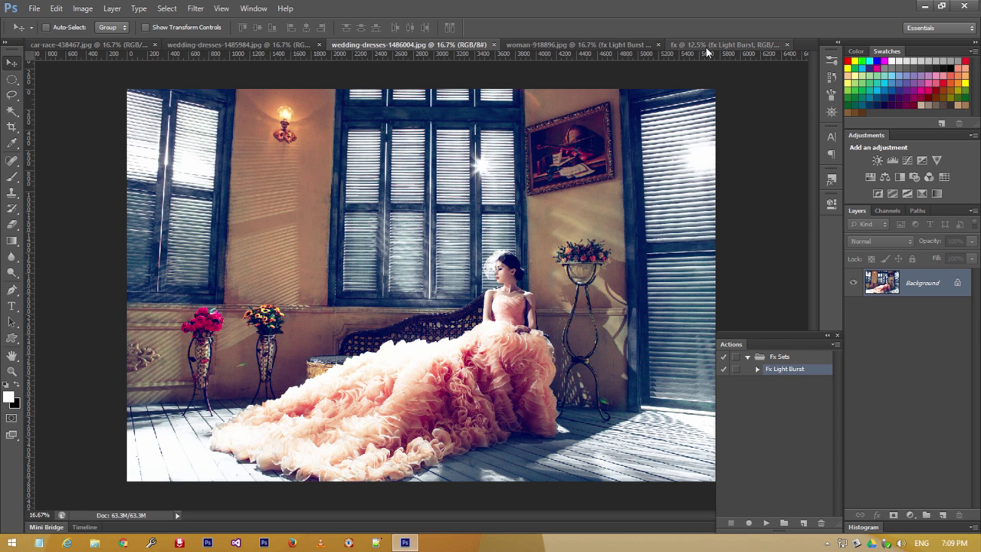
click(705, 44)
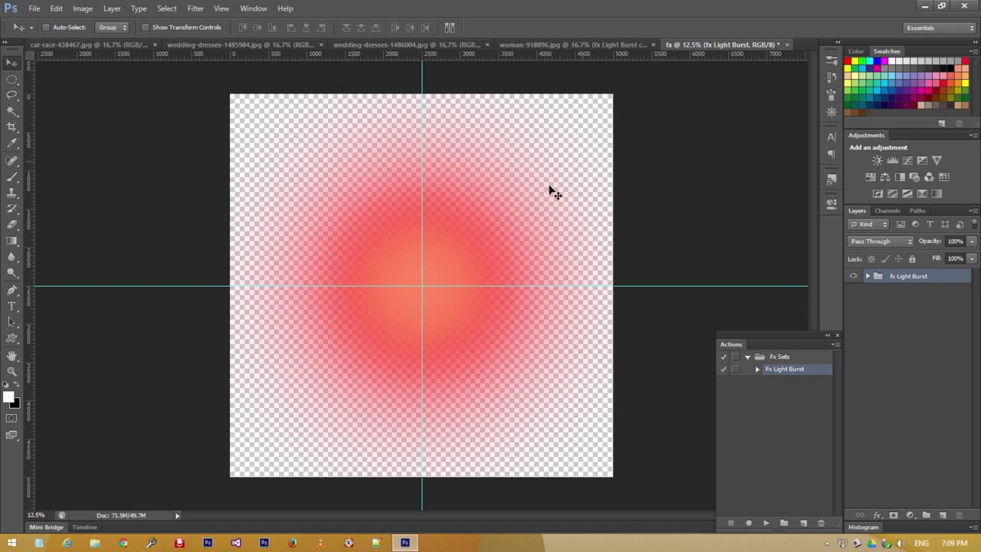
mouse_move(547, 193)
mouse_down()
mouse_move(439, 124)
mouse_move(348, 192)
mouse_up()
drag(398, 256, 411, 156)
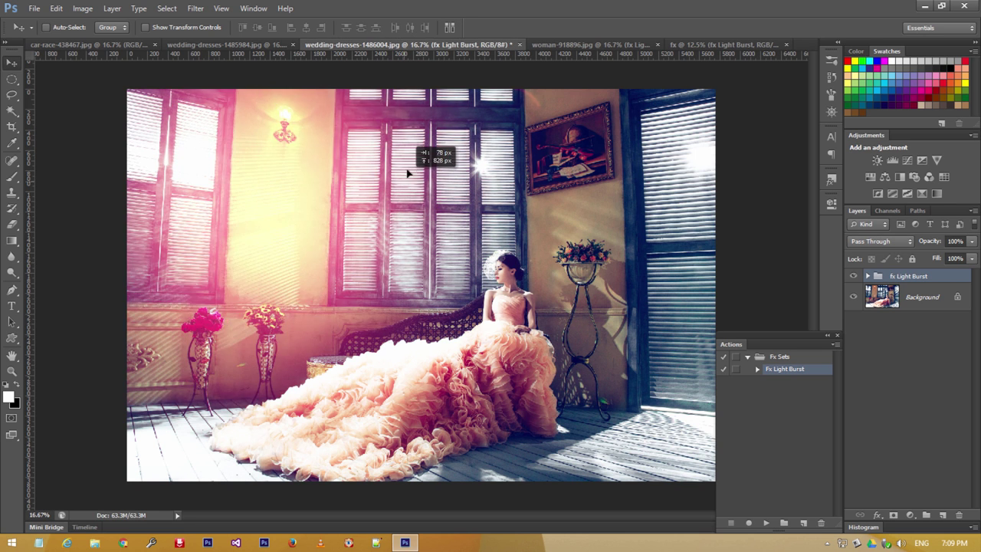
Step: Enlarge the light burst to about 122% and shift it up and left
key(ctrl+minus)
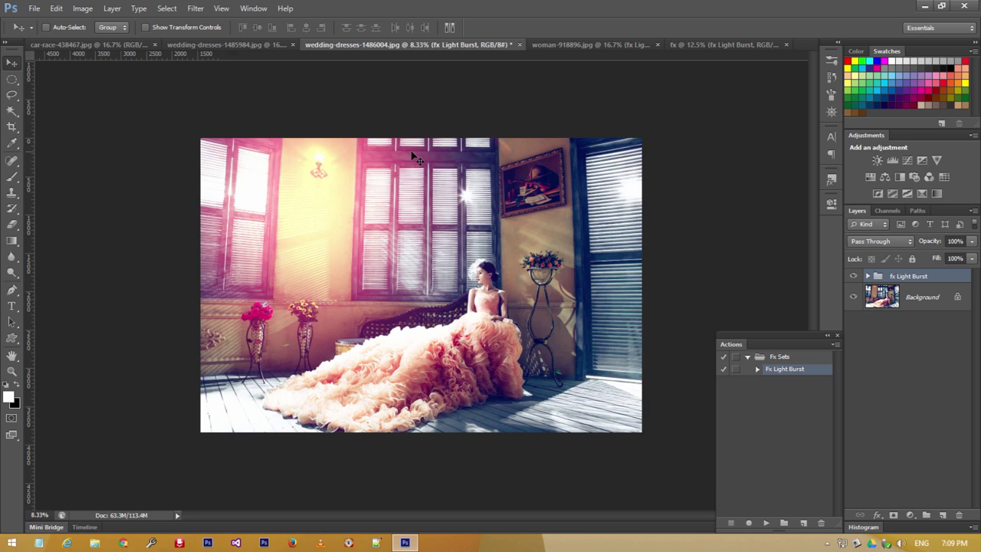
key(ctrl+minus)
key(ctrl+t)
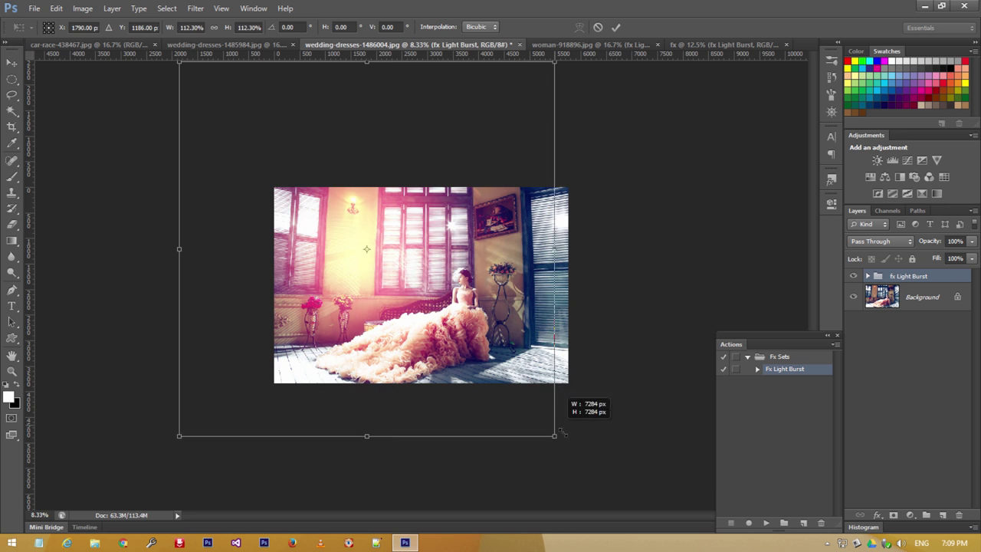
drag(499, 391, 575, 465)
drag(488, 318, 474, 293)
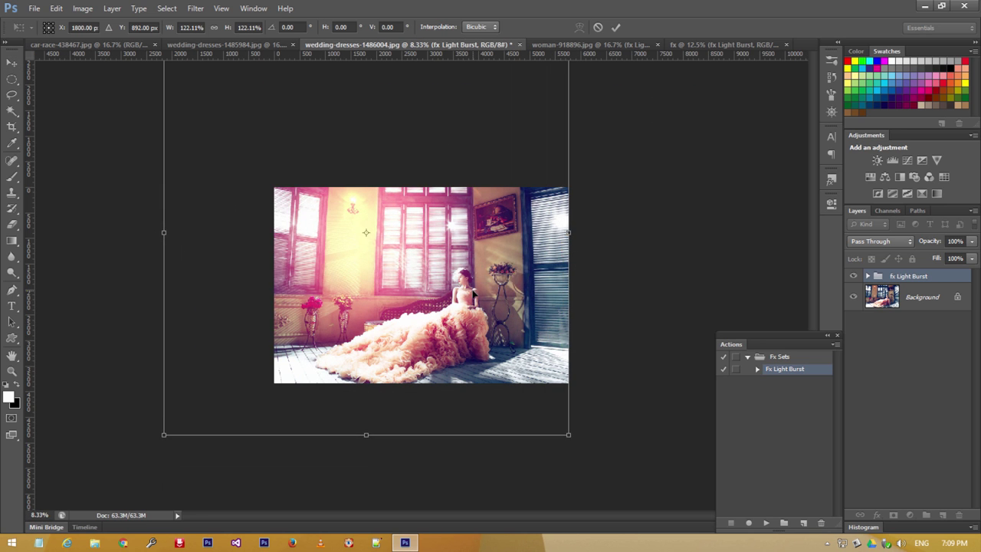
Step: Fit the photo to the window, compare the glow on and off, then switch to wedding-dresses-1485984.jpg
right_click(391, 224)
click(403, 231)
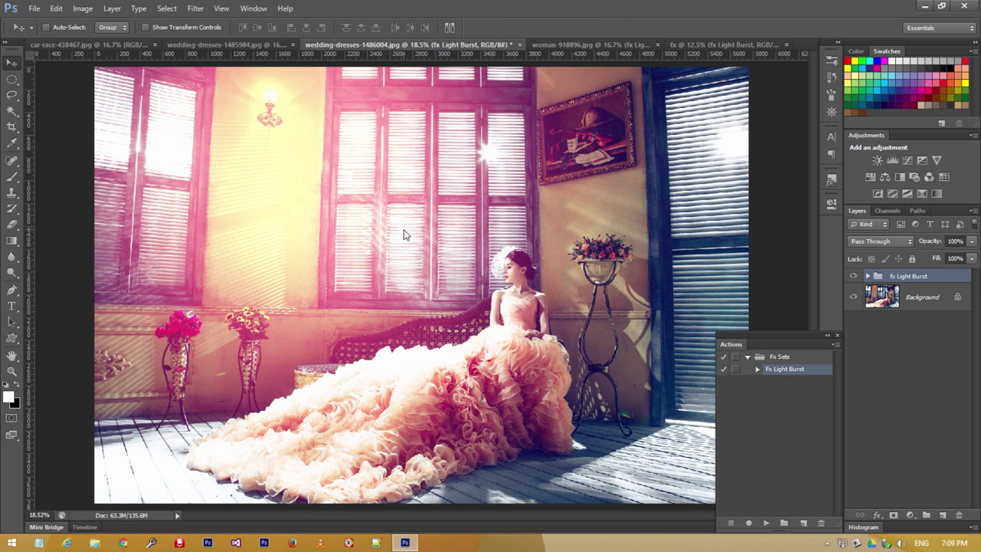
click(853, 278)
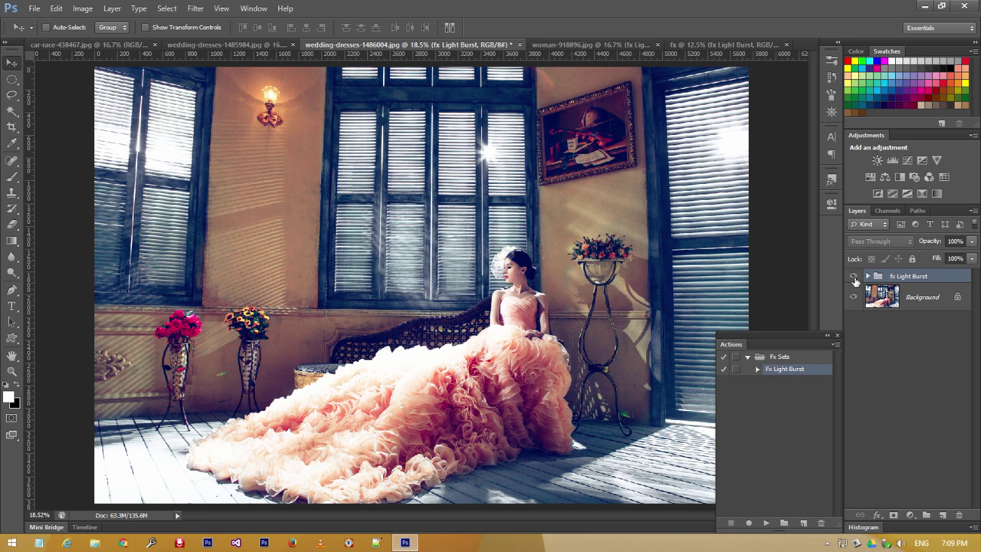
click(853, 277)
click(853, 278)
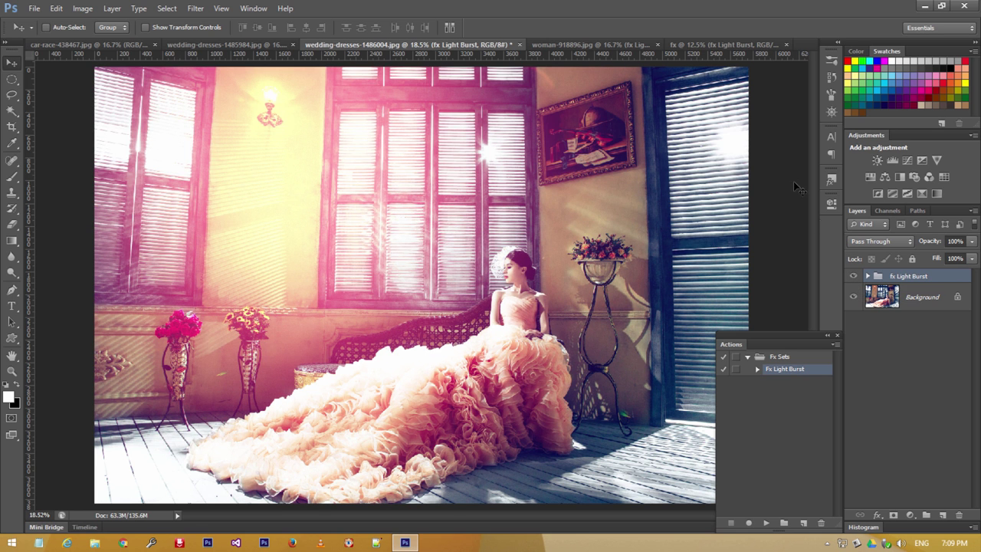
click(272, 45)
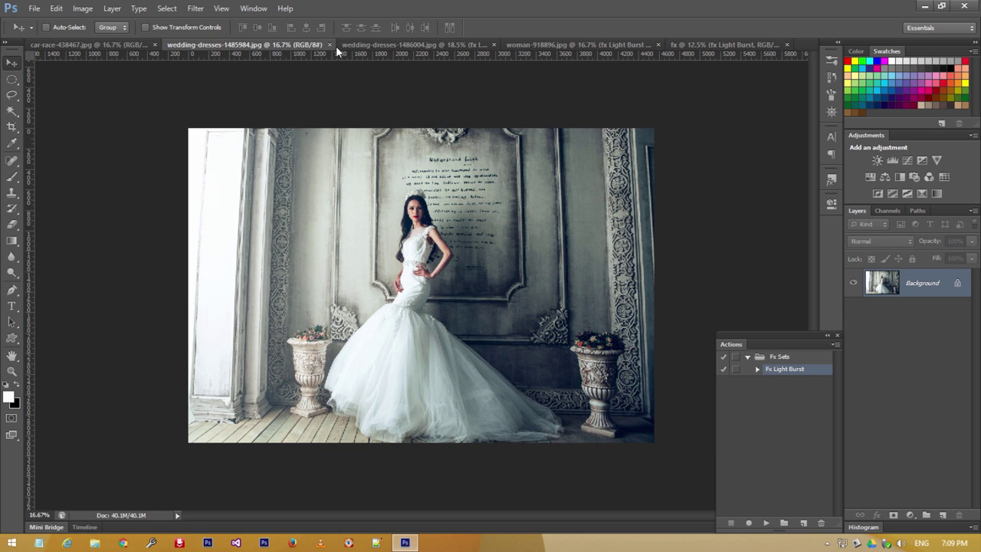
Step: Drag the fx Light Burst group into the bride photo and place it over the left window
click(698, 46)
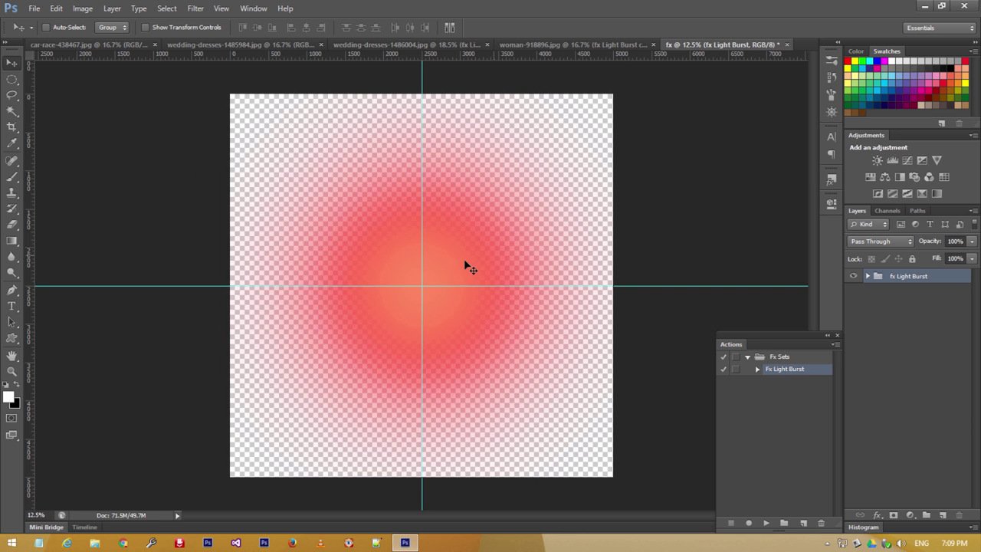
mouse_move(467, 265)
mouse_down()
mouse_move(249, 50)
mouse_move(306, 207)
mouse_up()
mouse_move(549, 252)
mouse_down()
mouse_move(510, 264)
mouse_move(490, 246)
mouse_move(522, 250)
mouse_up()
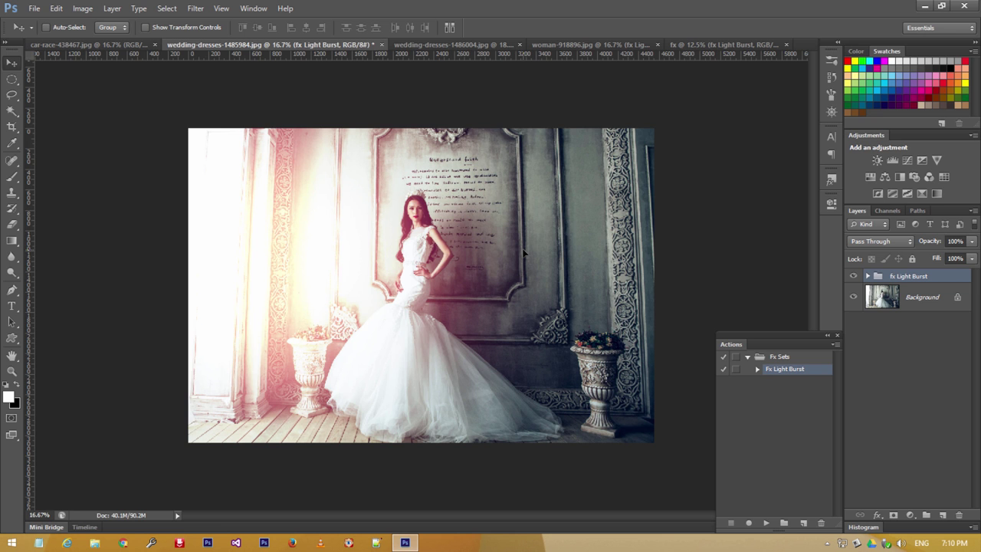
key(z)
click(458, 240)
key(v)
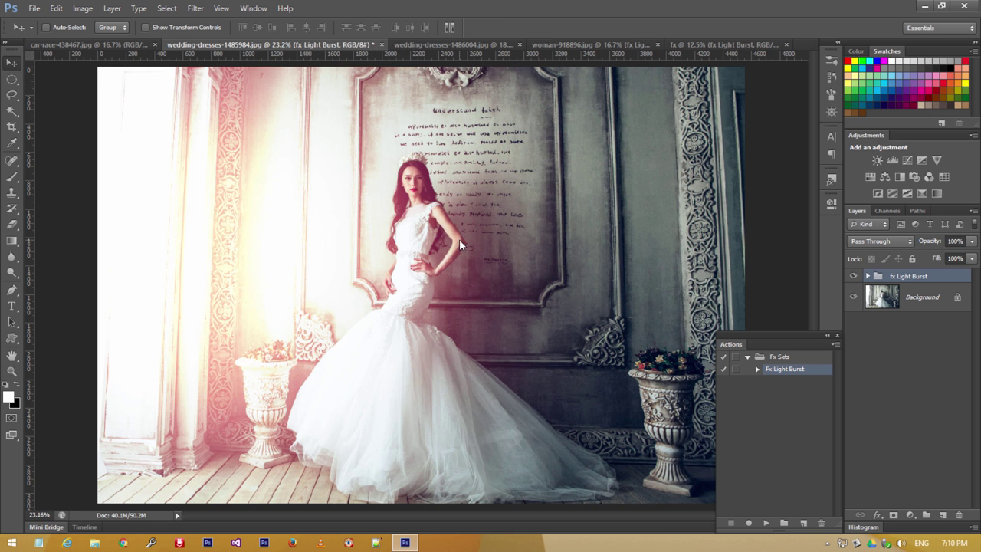
key(ctrl+minus)
key(ctrl+minus)
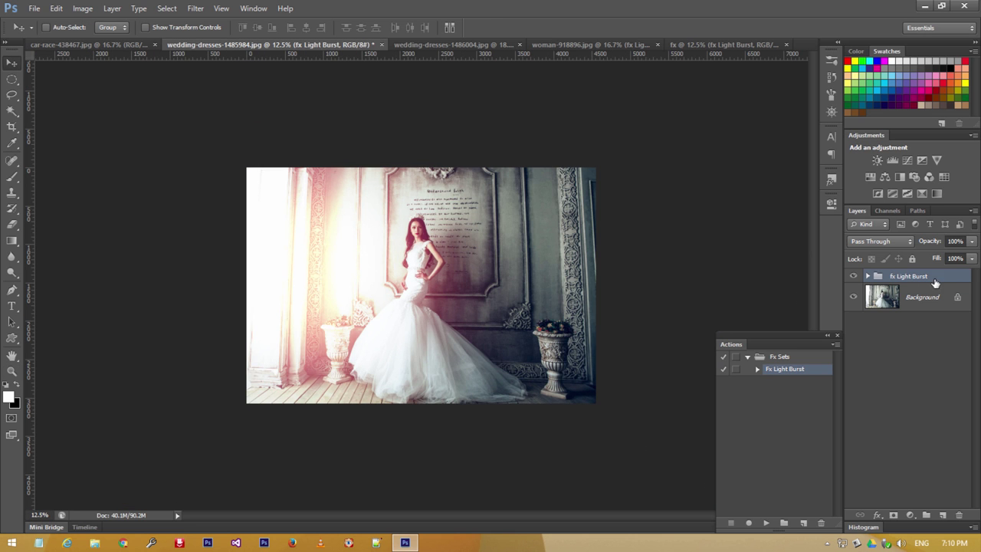
Step: Duplicate the fx Light Burst group and move the copy toward the right side
drag(935, 283, 943, 515)
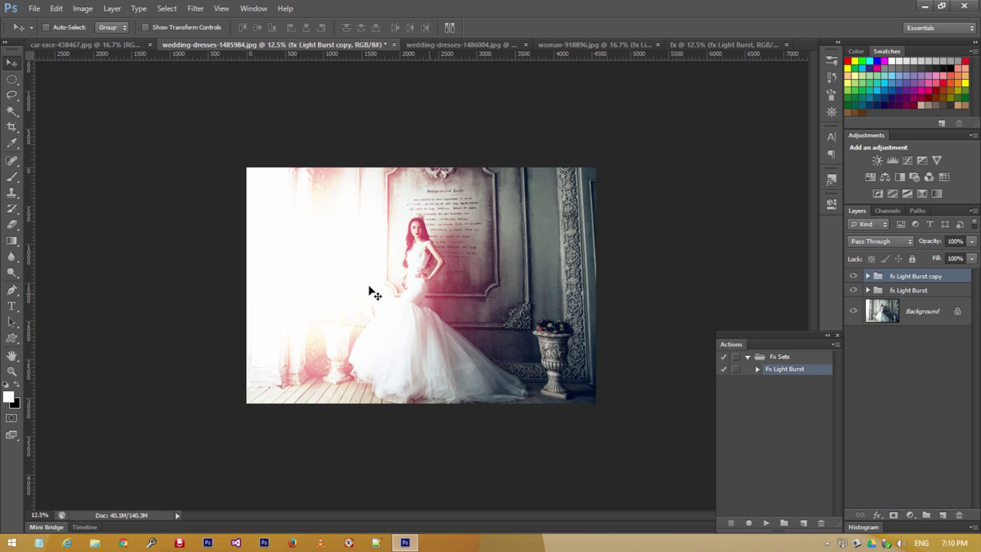
drag(369, 291, 481, 297)
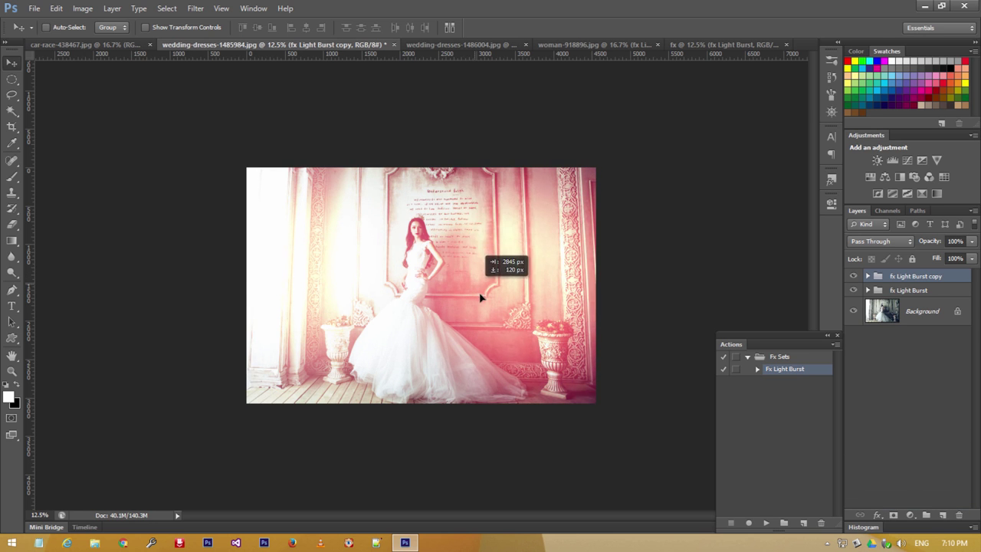
drag(481, 298, 493, 302)
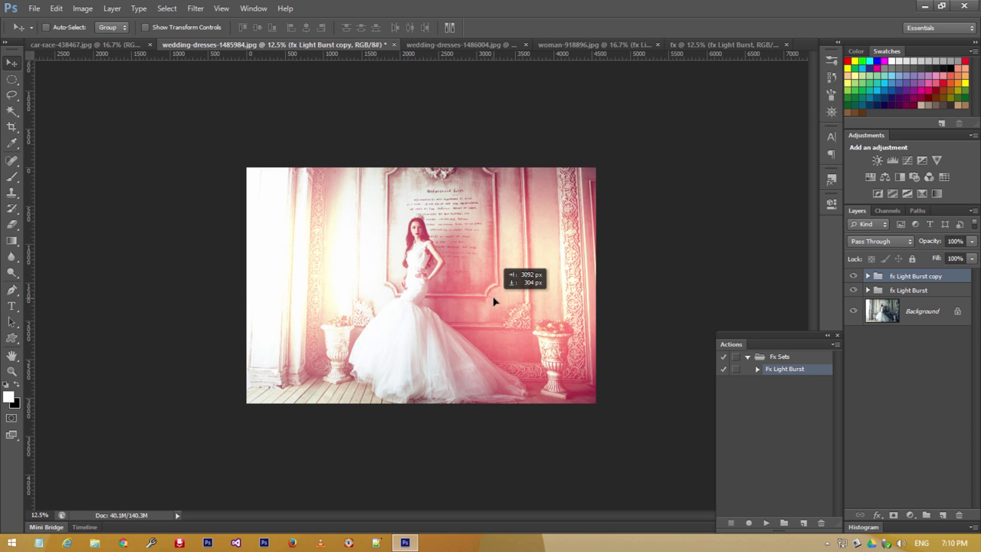
Step: Scale the light burst copy to about 143%, shift it right, and reselect the original group
key(ctrl+t)
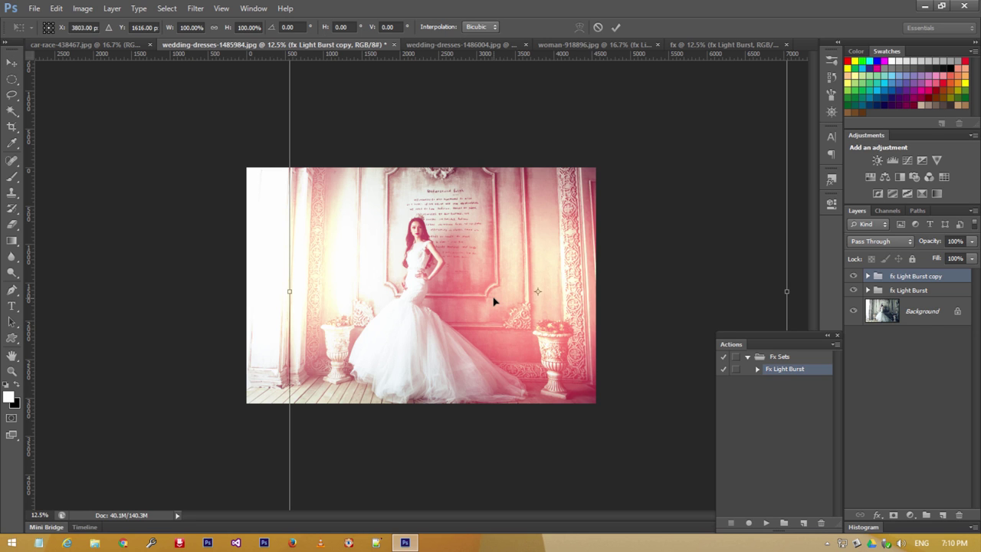
key(ctrl+minus)
key(ctrl+minus)
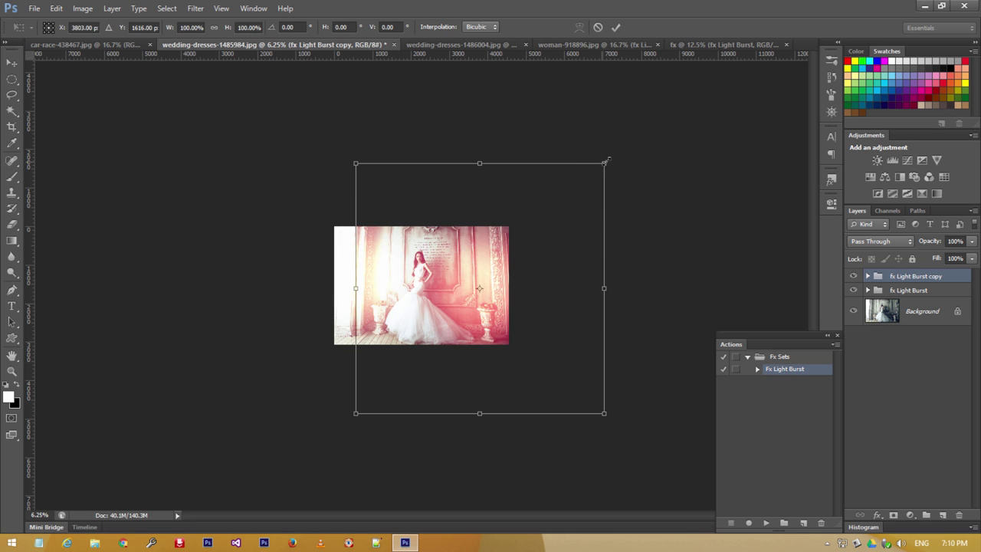
drag(605, 161, 675, 133)
drag(537, 227, 557, 222)
key(Return)
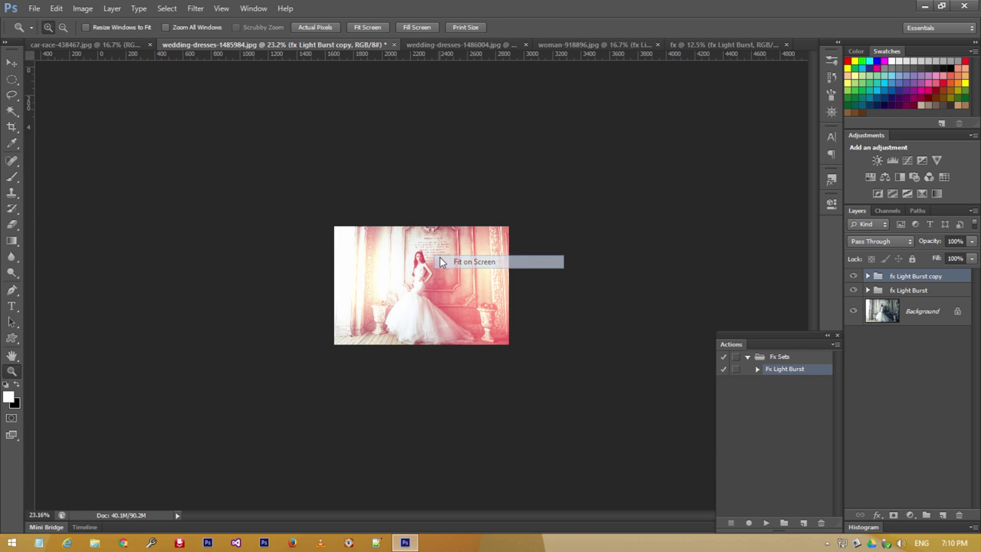
key(ctrl+0)
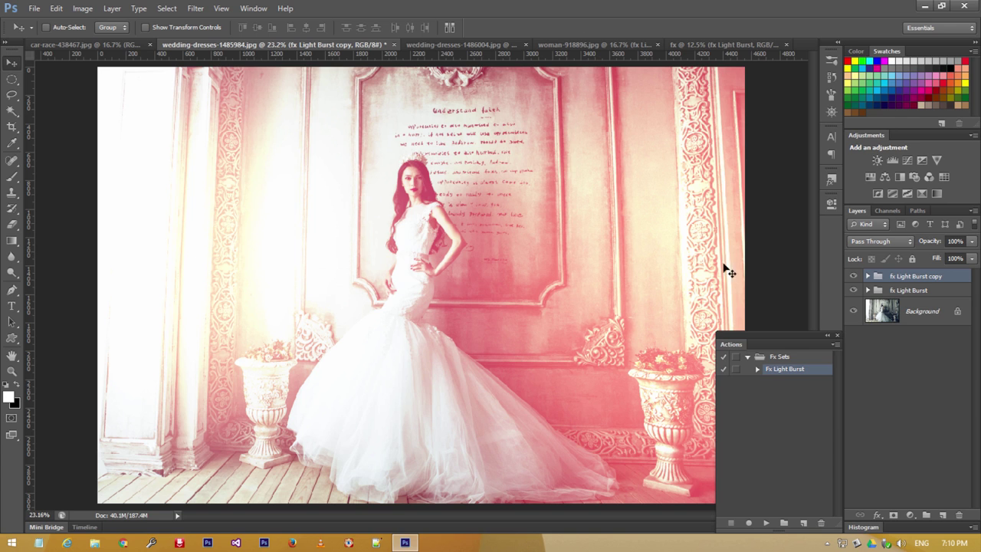
click(917, 291)
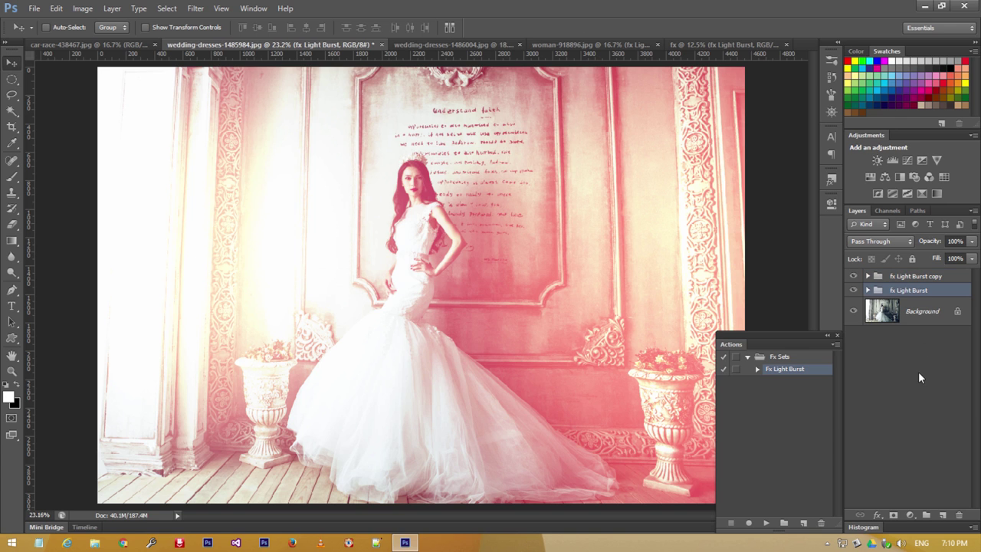
Step: Add a layer mask to fx Light Burst and softly erase the glow off the bride
click(891, 516)
key(e)
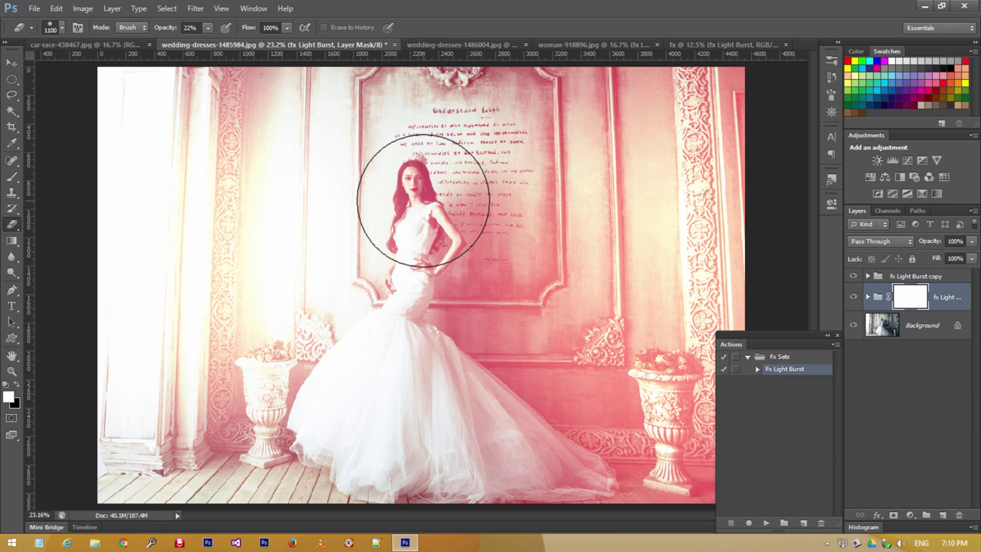
key(bracketleft)
key(bracketleft)
key(bracketleft)
right_click(427, 198)
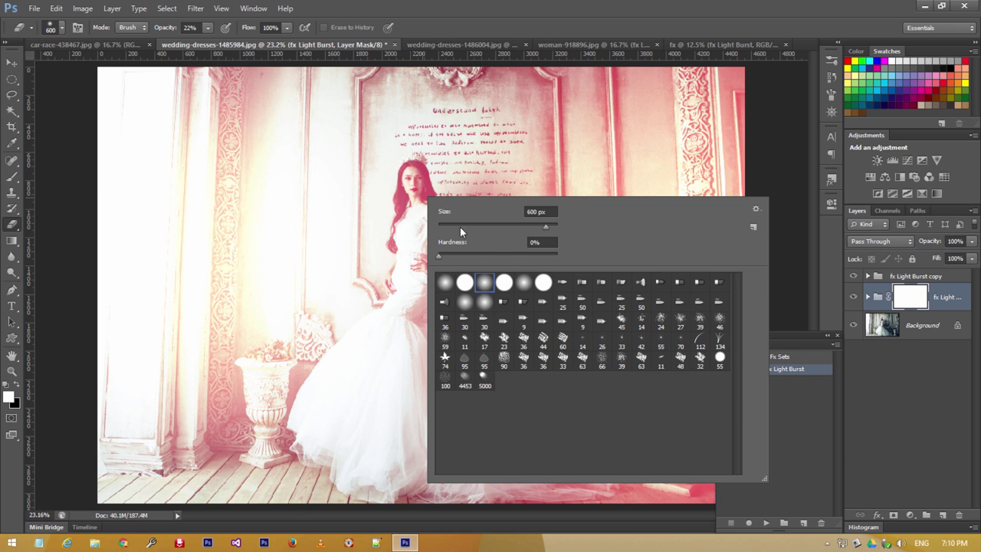
click(436, 25)
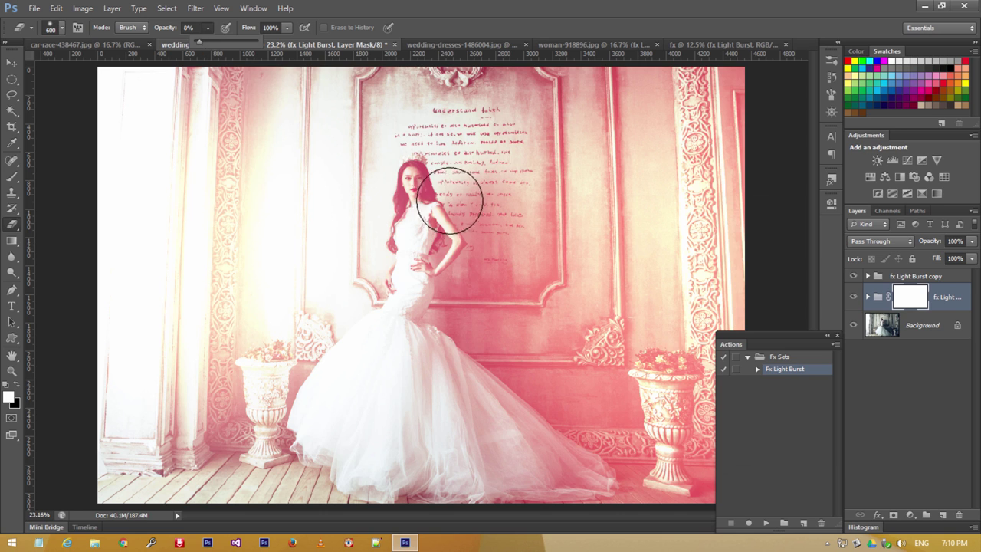
click(418, 187)
mouse_move(413, 186)
mouse_down()
mouse_move(416, 251)
mouse_move(399, 307)
mouse_move(411, 188)
mouse_move(438, 223)
mouse_move(424, 241)
mouse_move(416, 186)
mouse_move(383, 324)
mouse_move(322, 407)
mouse_move(409, 258)
mouse_up()
key(5)
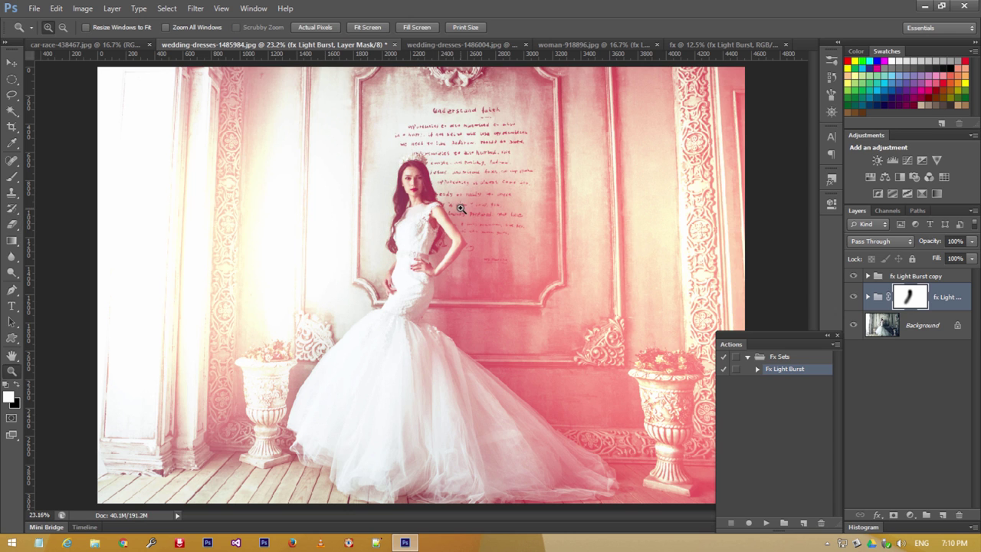
Step: Toggle both Light Burst groups off and on to compare, then bring up the race car photo
click(855, 297)
click(854, 277)
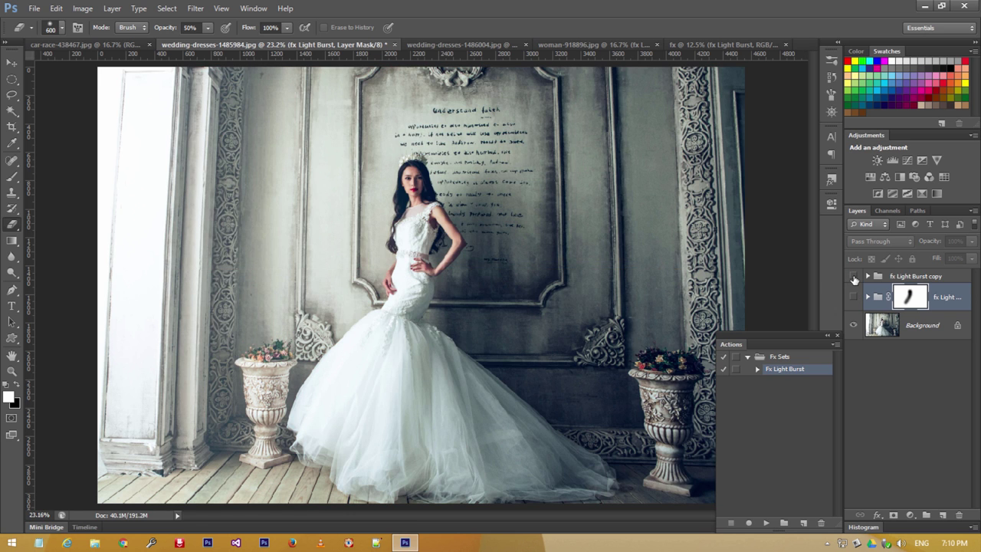
drag(853, 277, 855, 297)
click(855, 297)
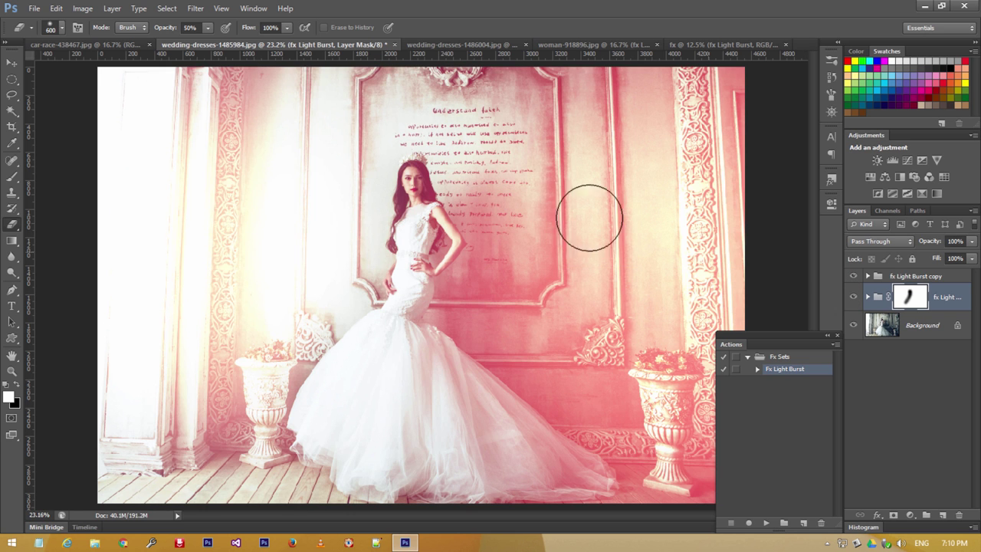
key(z)
right_click(469, 179)
click(480, 186)
key(e)
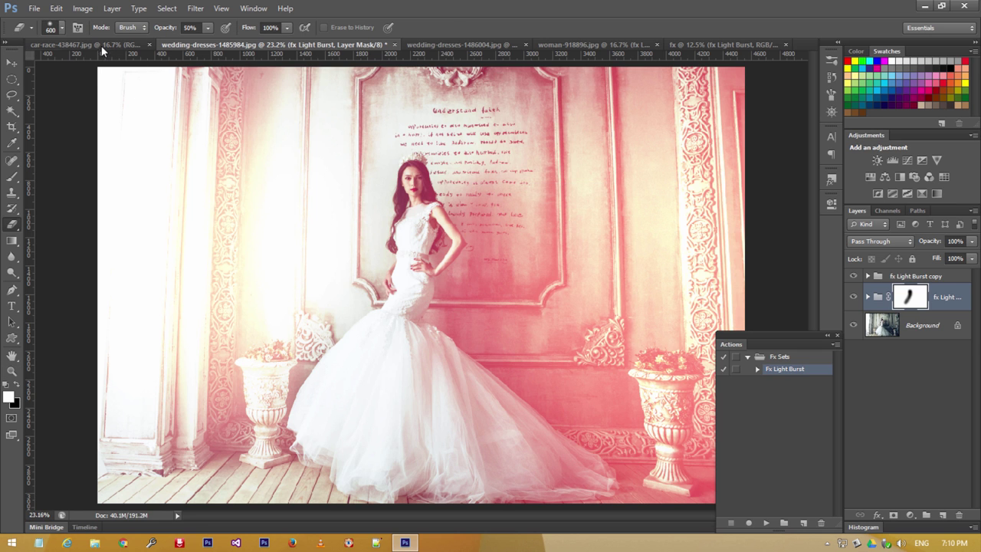
click(101, 45)
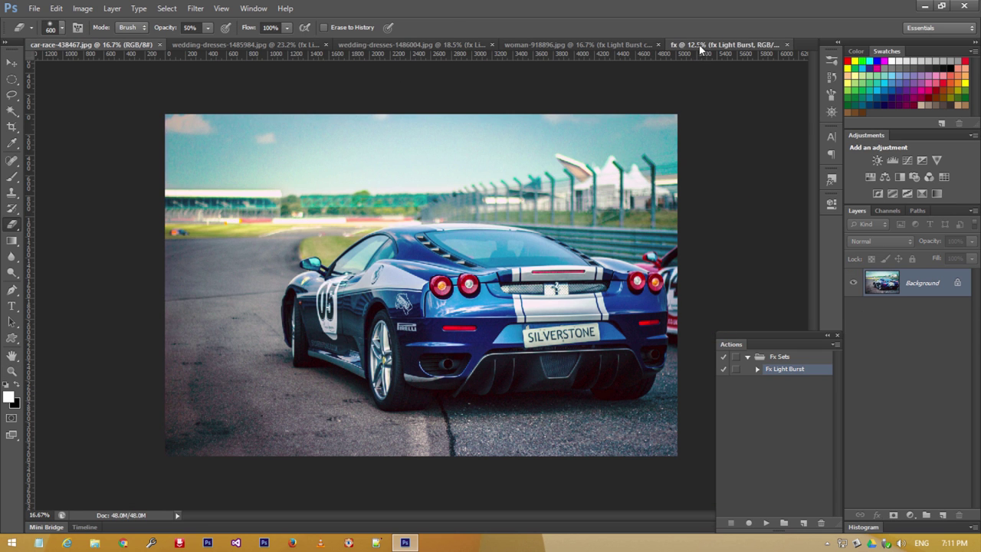
Step: Carry the fx Light Burst group into the race car photo, over the track's upper left
click(728, 44)
key(v)
mouse_move(430, 230)
mouse_down()
mouse_move(129, 69)
mouse_move(265, 186)
mouse_up()
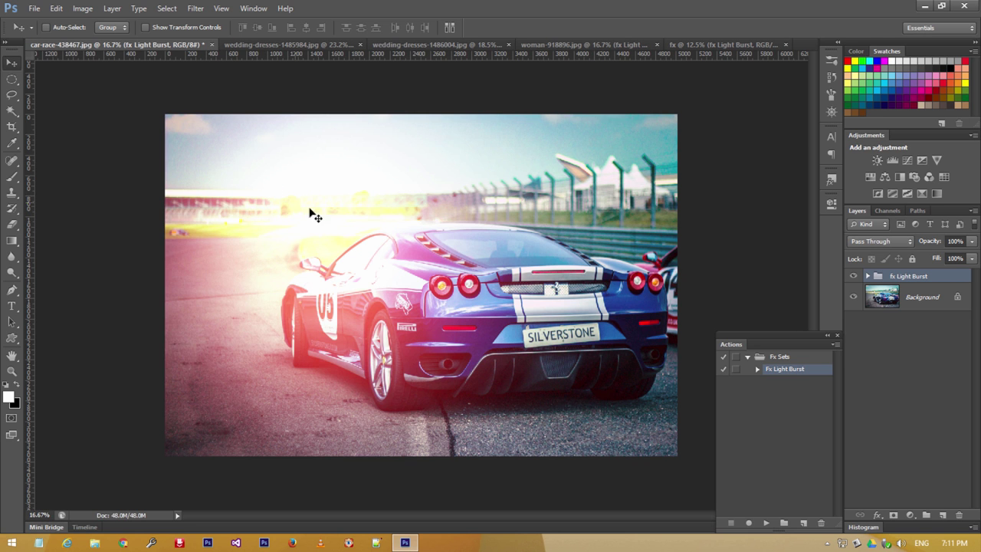
mouse_move(309, 212)
mouse_down()
mouse_move(414, 165)
mouse_move(394, 144)
mouse_up()
key(ctrl+minus)
Step: Enlarge the light burst to about 145%, commit it, and duplicate the group
key(ctrl+t)
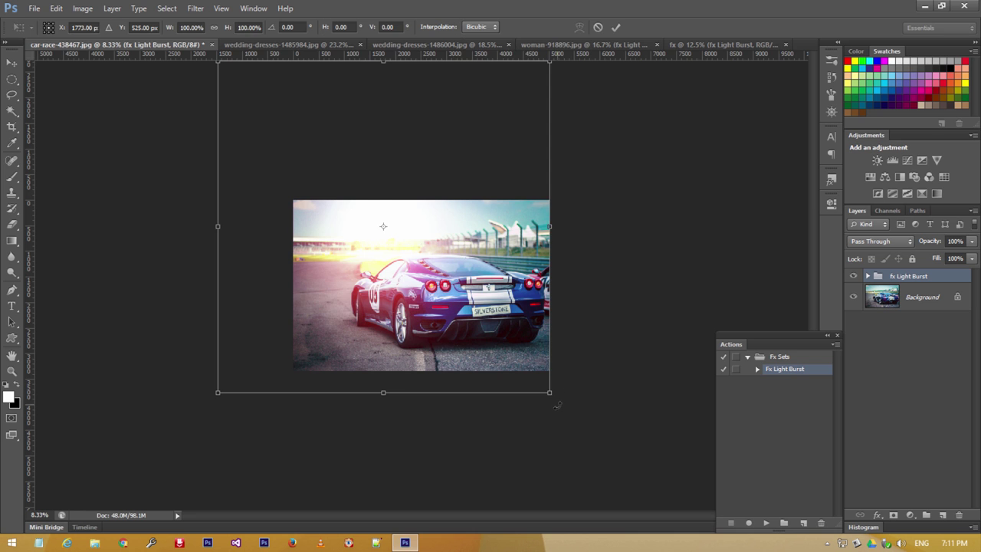
drag(551, 403, 623, 466)
drag(505, 258, 485, 252)
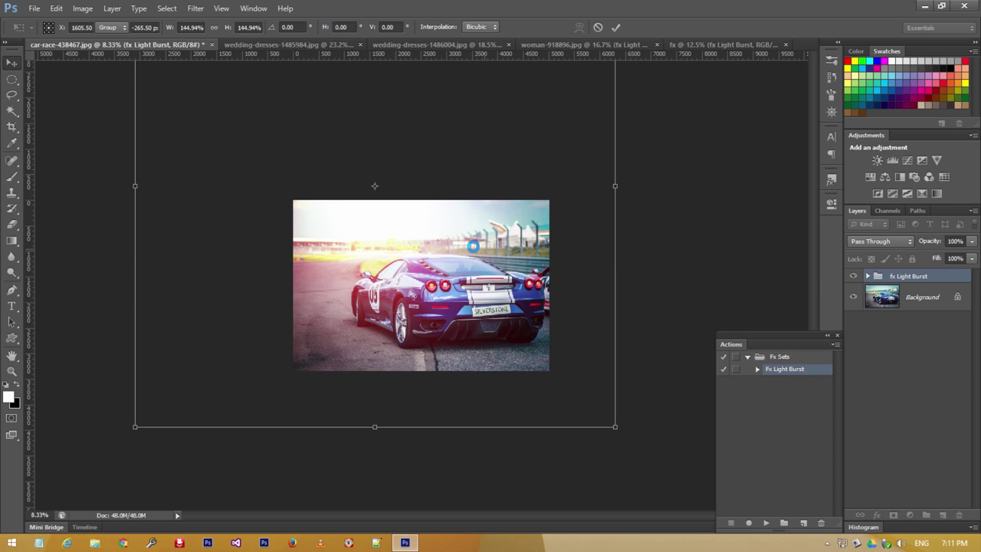
double_click(473, 245)
key(z)
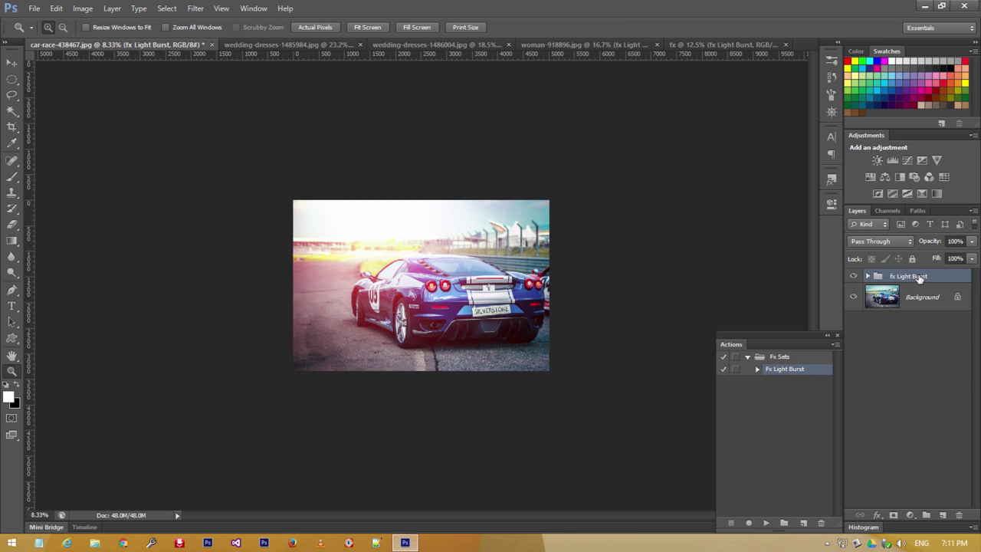
drag(918, 279, 942, 515)
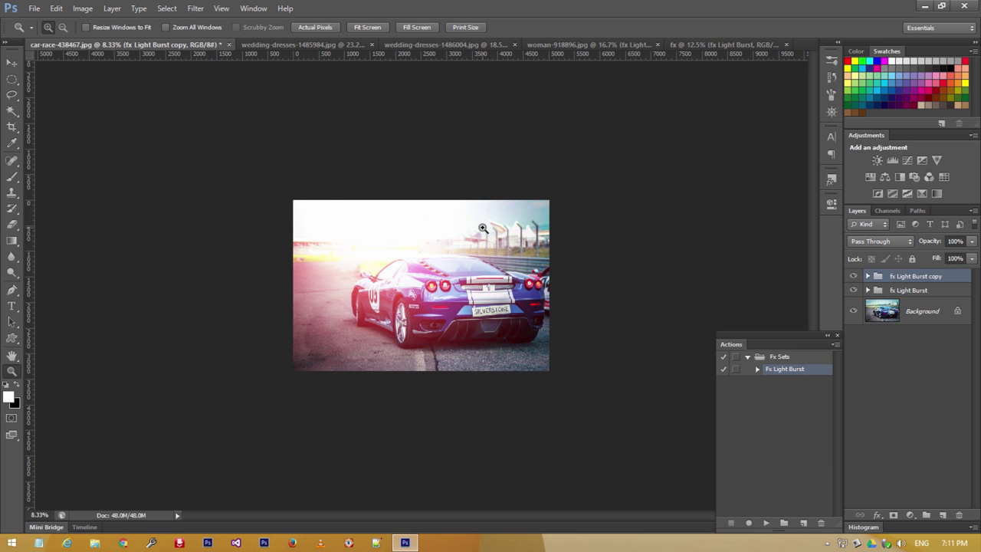
Step: Set the light burst copy's blend mode to Hard Mix and shift it toward the lower right
key(v)
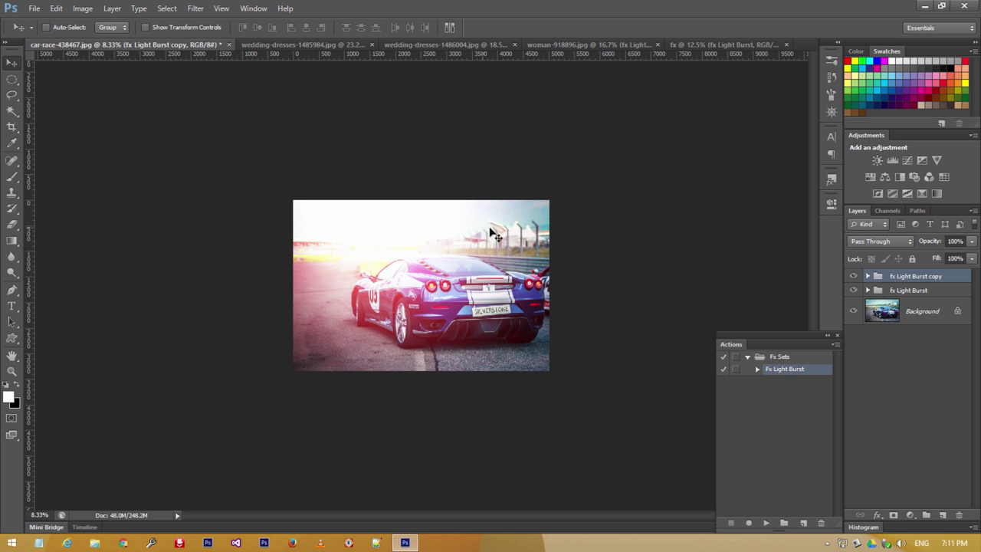
click(875, 241)
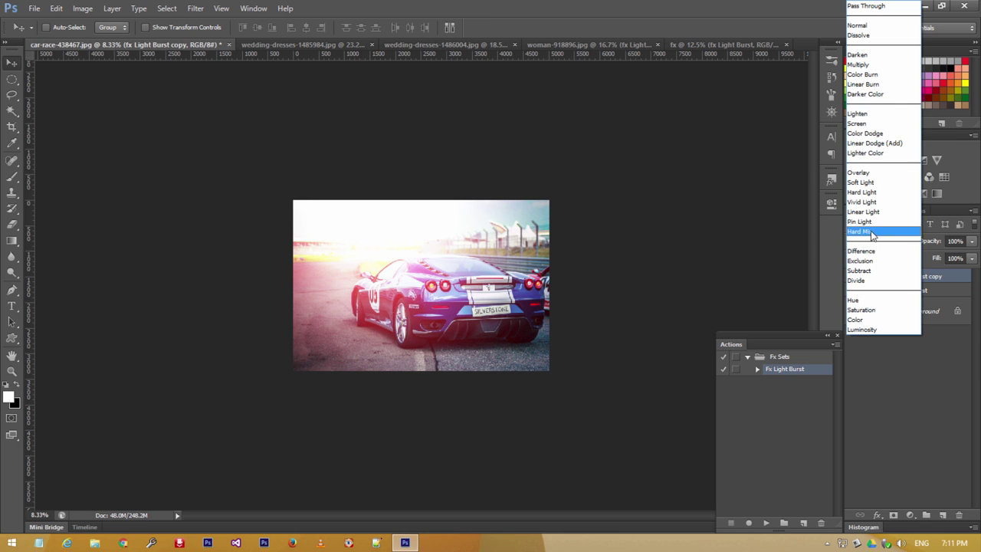
click(881, 228)
drag(317, 316, 477, 330)
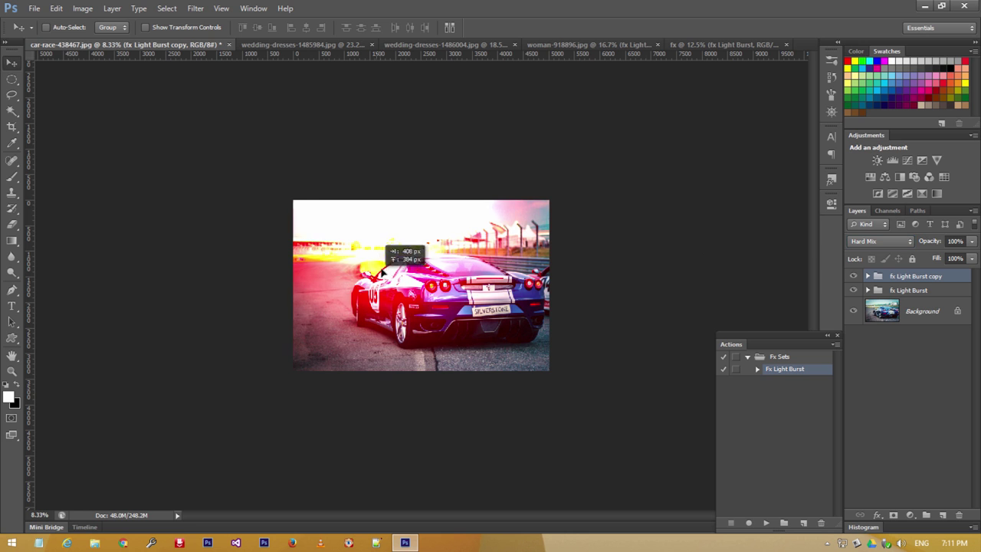
drag(395, 219, 511, 368)
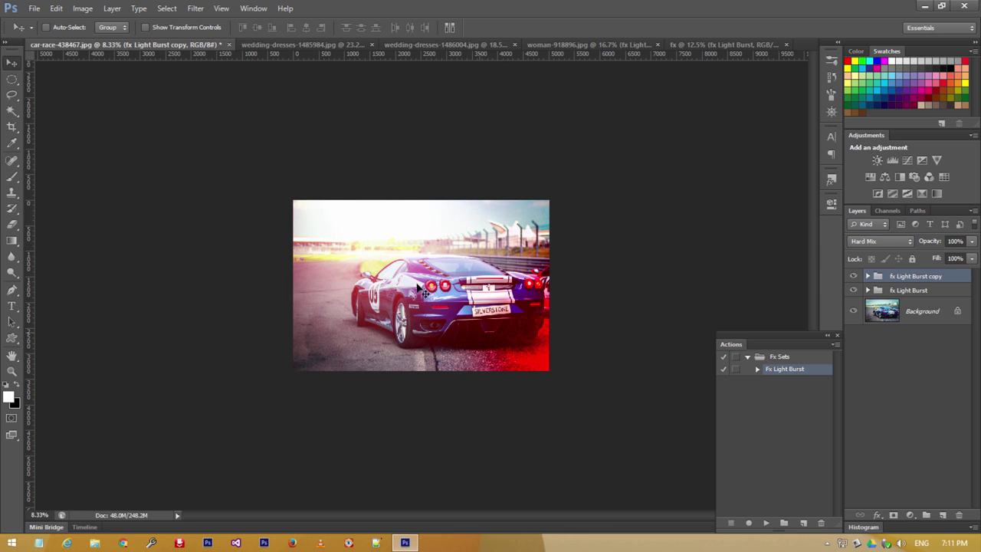
key(ctrl+0)
Step: Reposition the copied light burst glow left and down on the car photo
drag(315, 176, 387, 267)
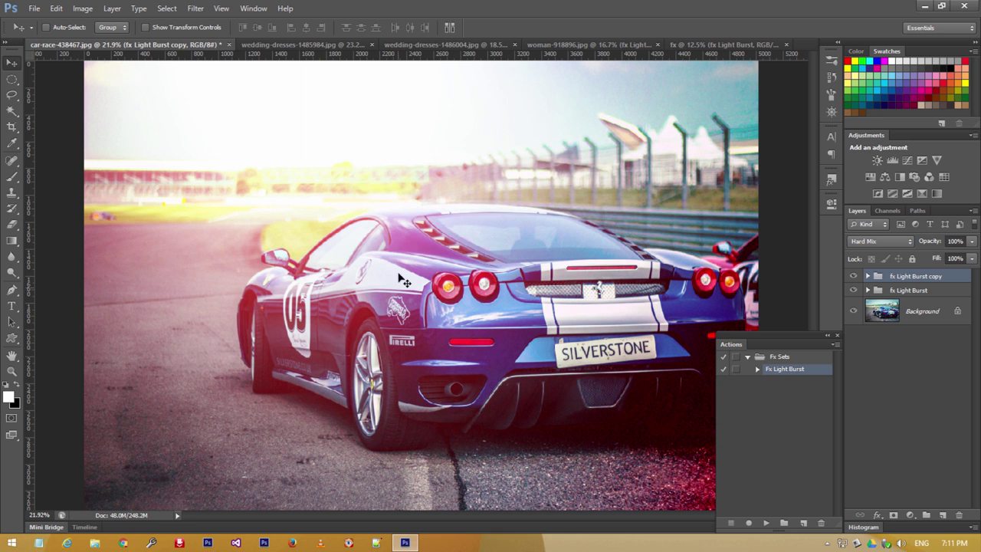
key(z)
right_click(377, 182)
click(389, 187)
key(ctrl+minus)
key(ctrl+minus)
key(v)
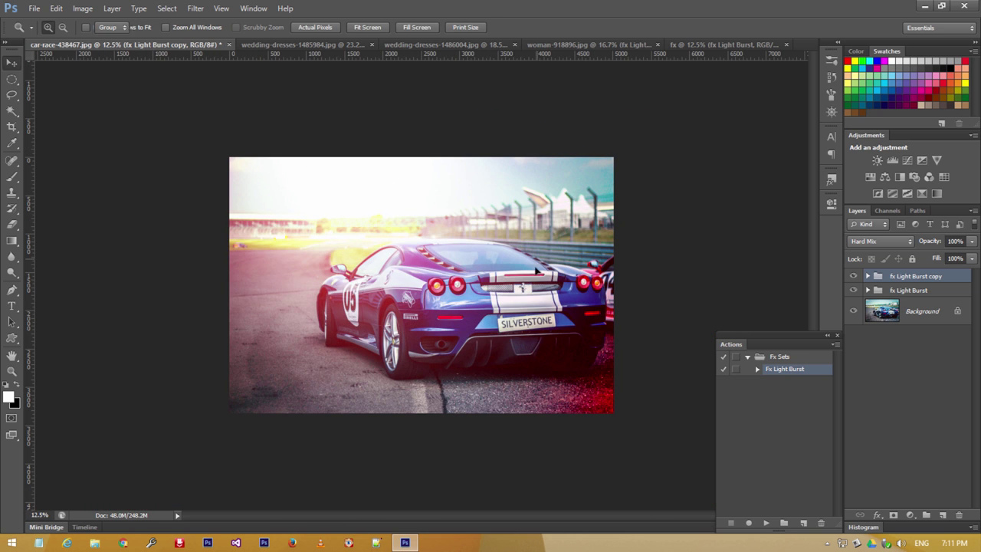
mouse_move(480, 280)
mouse_down()
mouse_move(189, 365)
mouse_move(339, 269)
mouse_move(329, 255)
mouse_move(296, 252)
mouse_move(277, 232)
mouse_move(234, 241)
mouse_move(137, 198)
mouse_move(391, 247)
mouse_move(389, 268)
mouse_move(378, 260)
mouse_up()
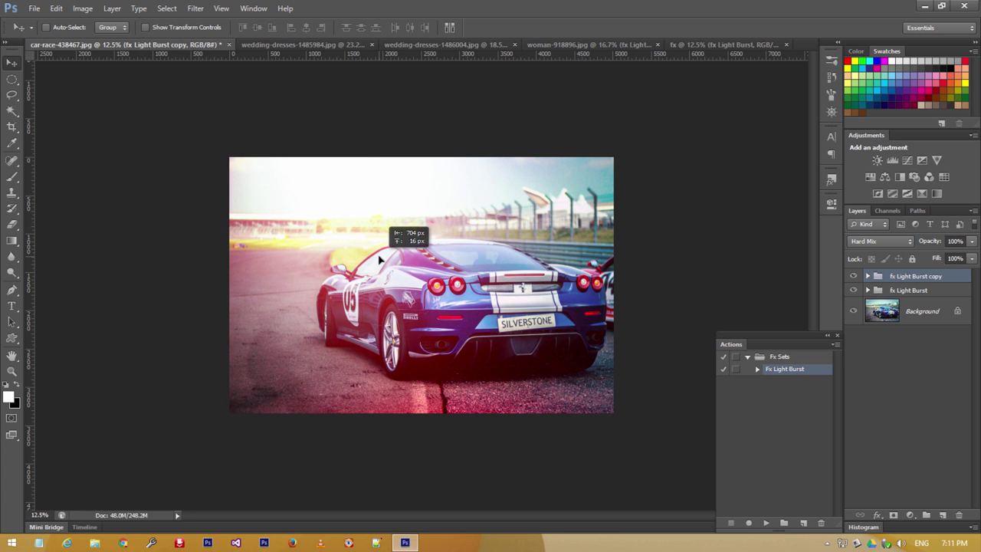
key(z)
drag(536, 306, 719, 316)
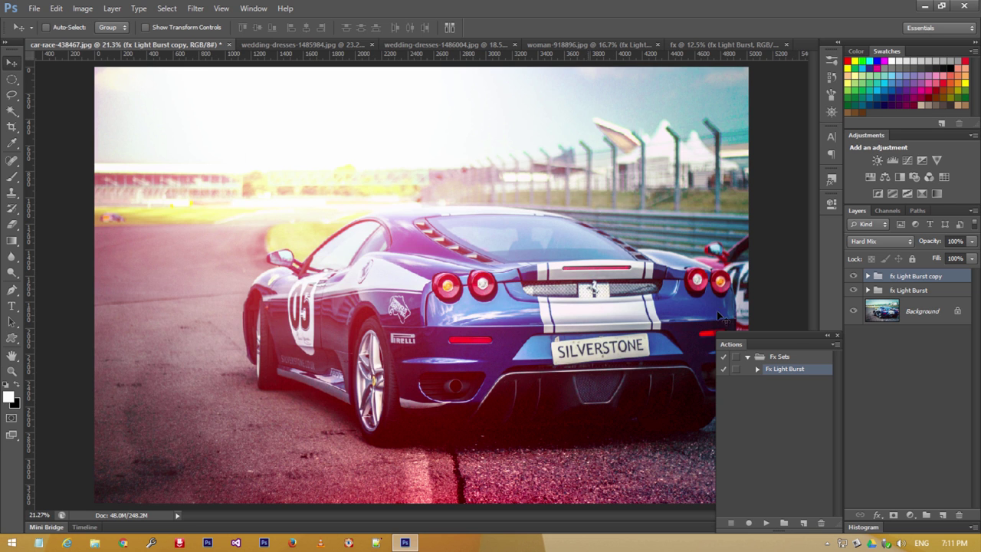
key(ctrl+minus)
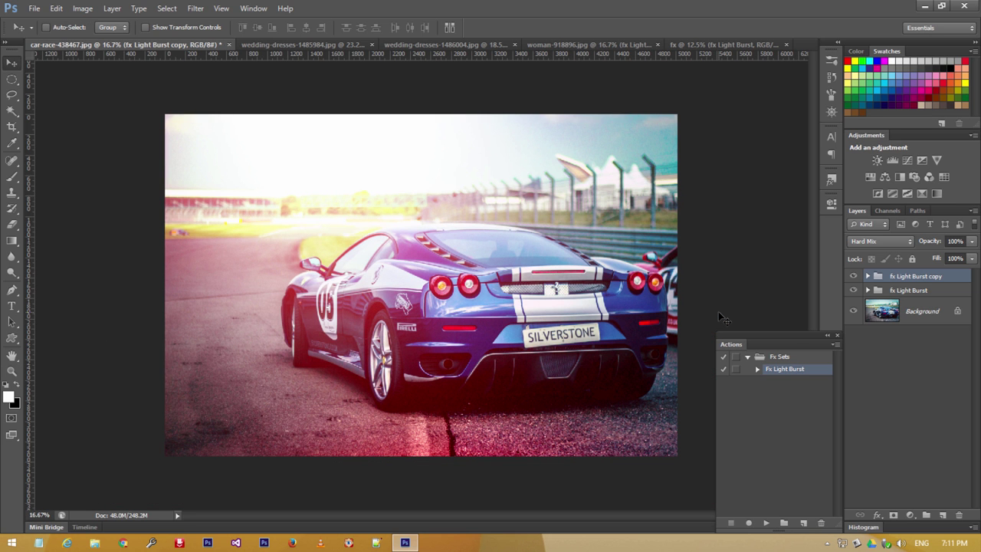
Step: Reposition the original fx Light Burst glow, then return to wedding-dresses-1485984.jpg
click(916, 292)
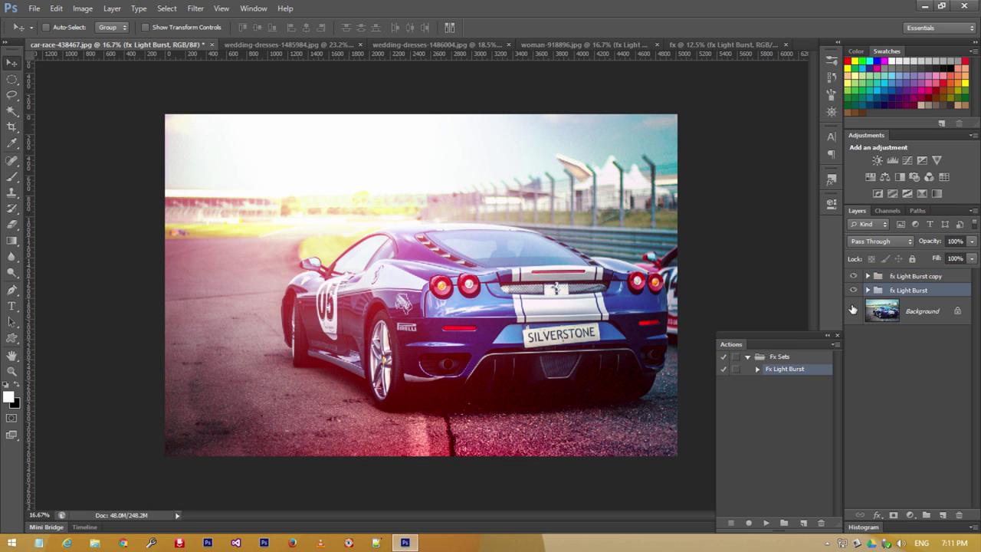
mouse_move(524, 331)
mouse_down()
mouse_move(502, 274)
mouse_move(507, 207)
mouse_move(564, 234)
mouse_move(631, 248)
mouse_move(435, 337)
mouse_move(479, 333)
mouse_up()
key(z)
right_click(470, 289)
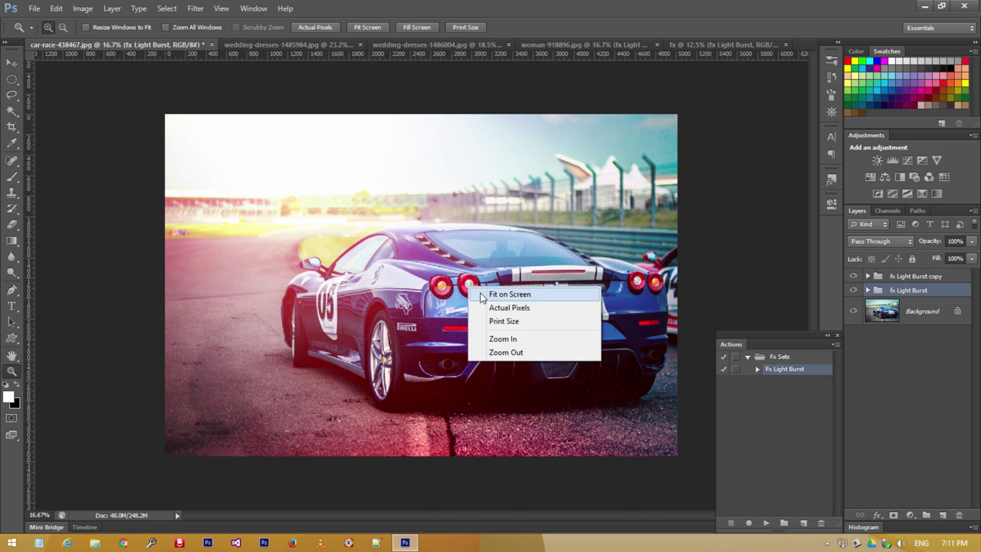
click(509, 294)
key(v)
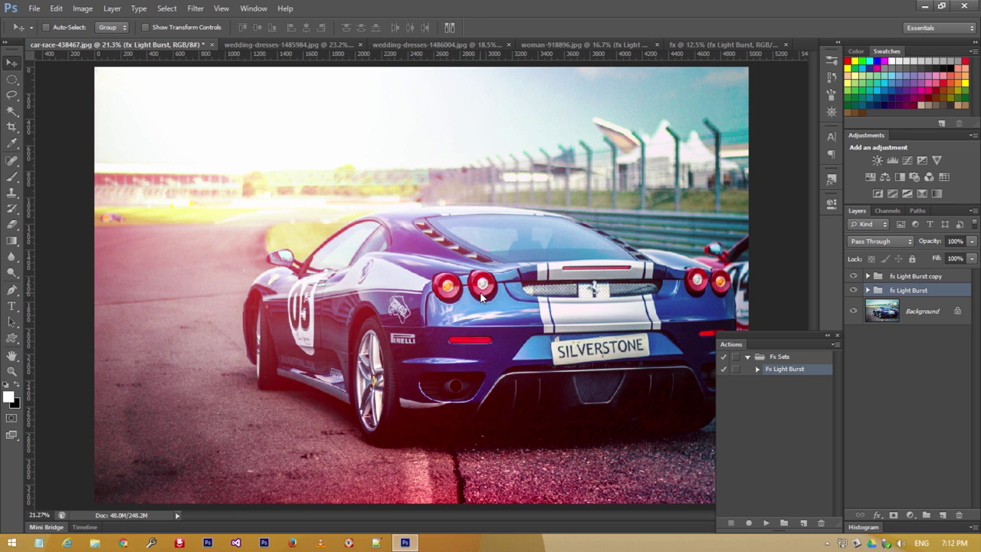
click(253, 8)
click(285, 390)
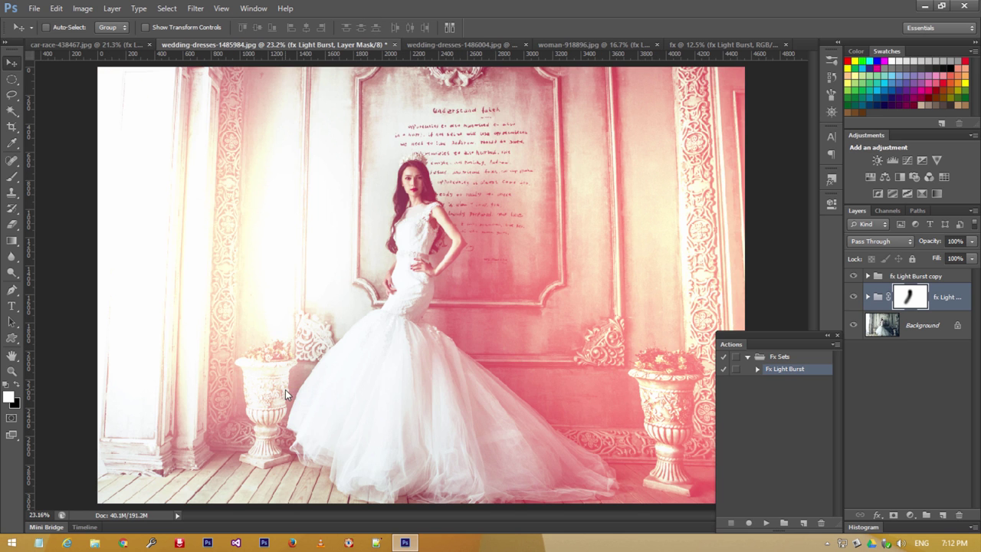
Step: Toggle the woman photo's Light Burst groups off and on to compare, then view the fx document
click(421, 45)
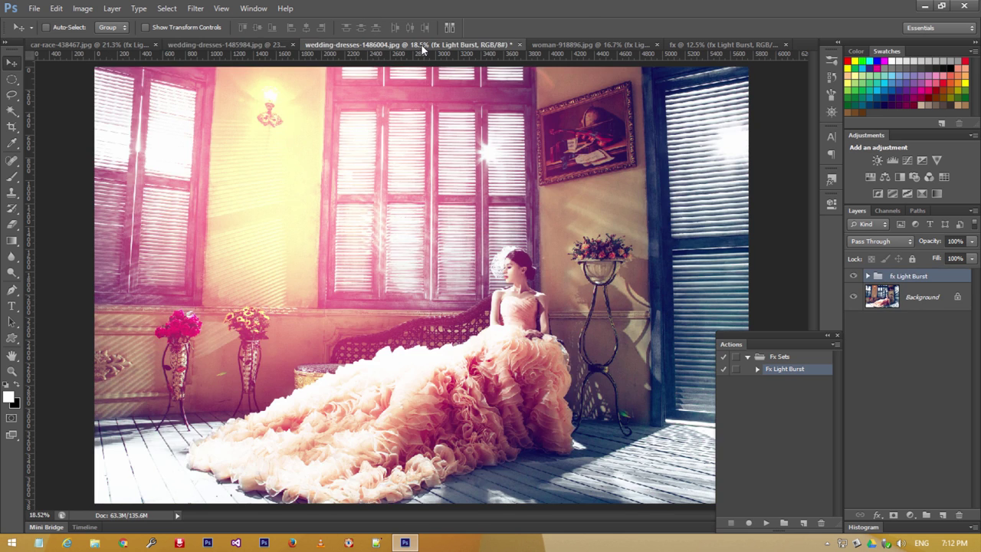
click(553, 46)
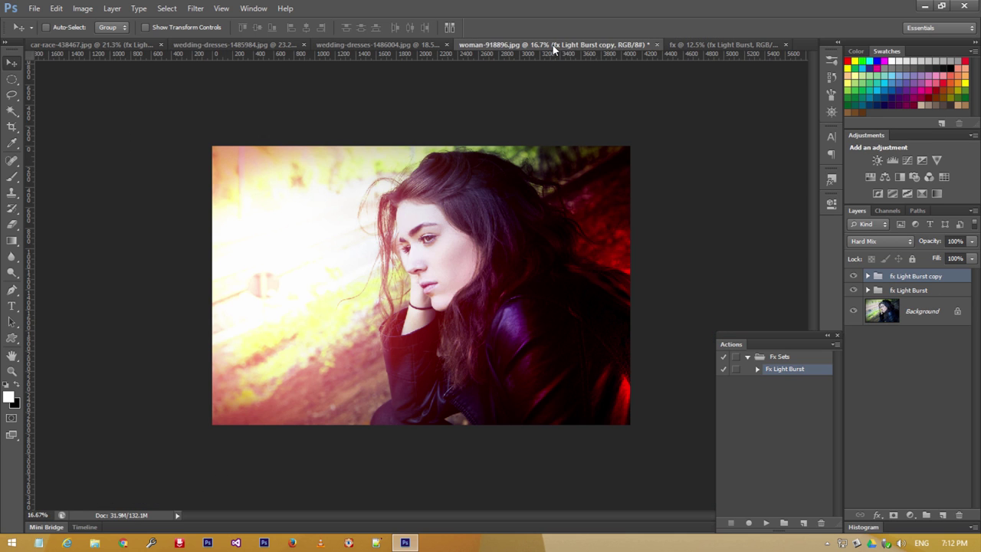
click(853, 290)
click(856, 277)
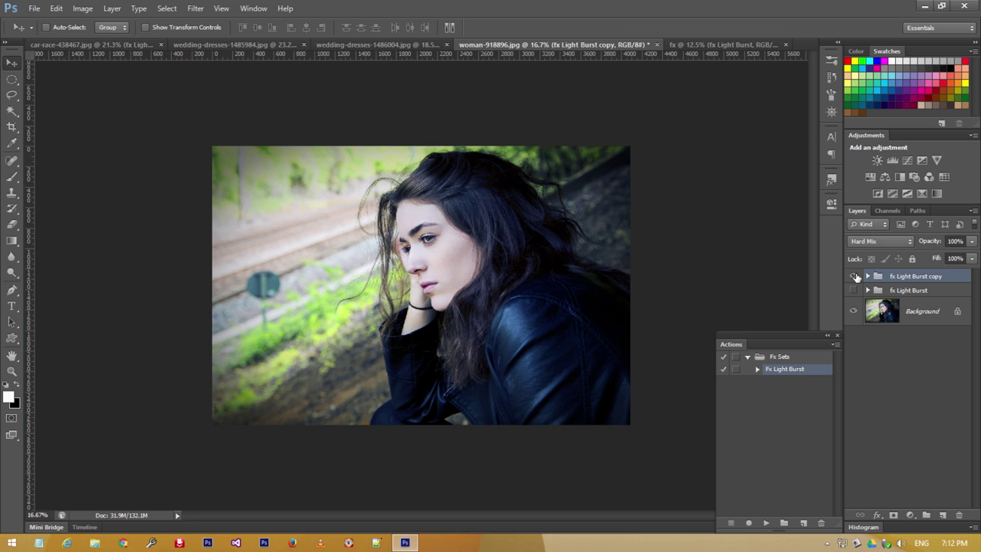
click(856, 291)
click(854, 291)
key(z)
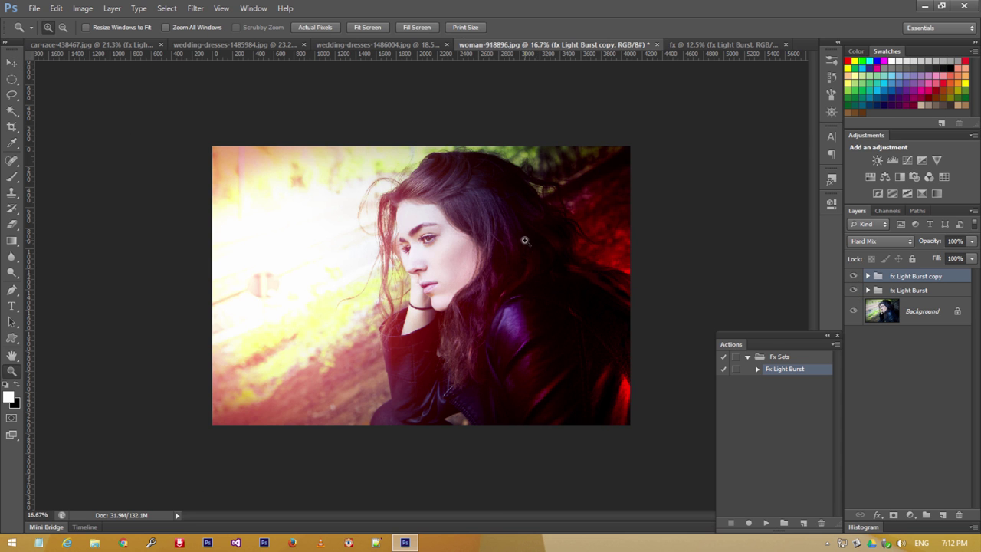
click(544, 259)
click(694, 45)
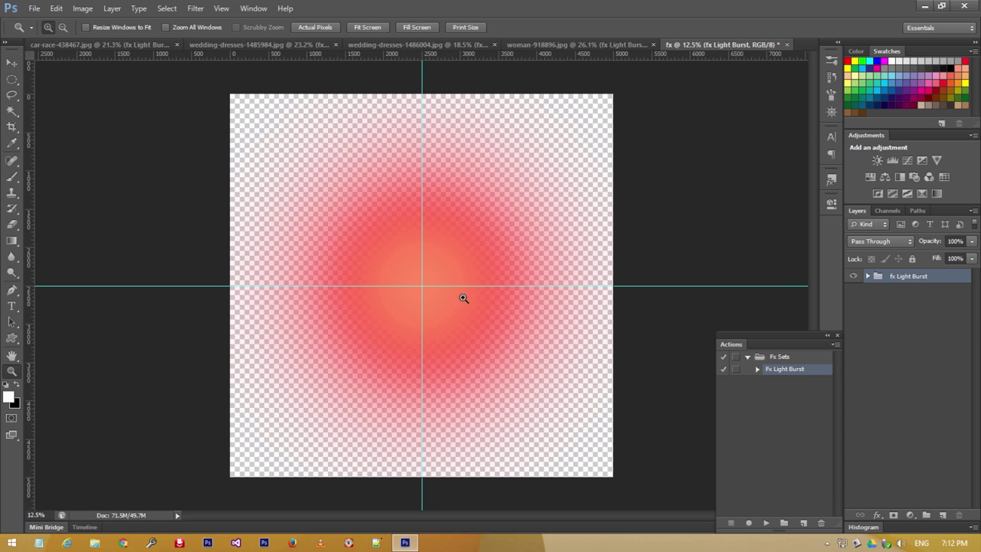
Step: Enlarge the Actions panel, save the Fx Sets action set to a file, and close all documents
drag(764, 344, 717, 93)
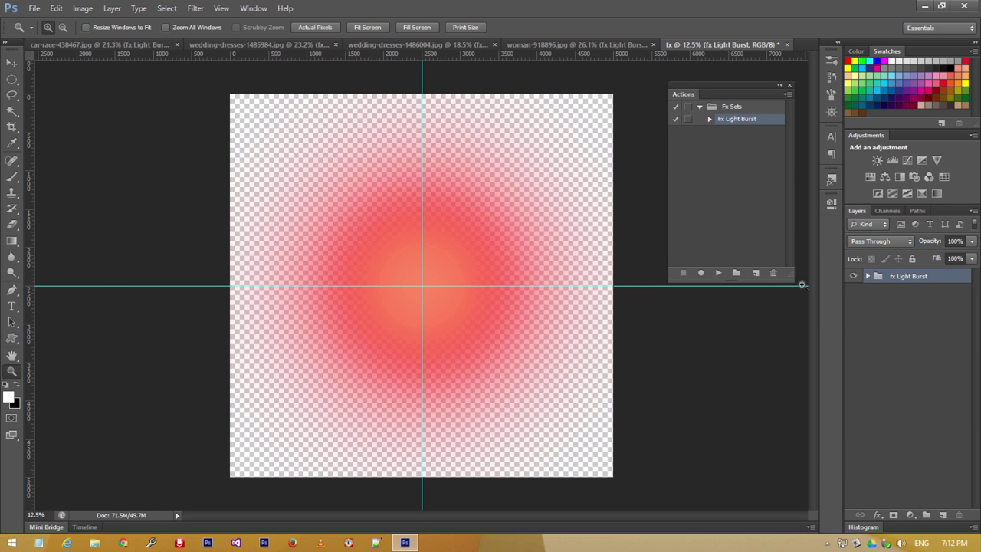
drag(786, 276, 797, 459)
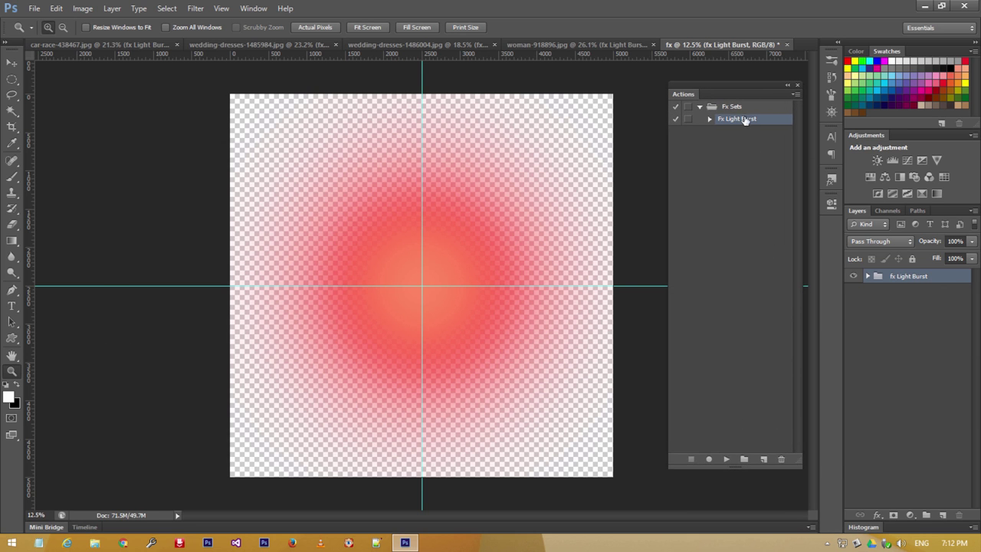
click(732, 107)
click(794, 93)
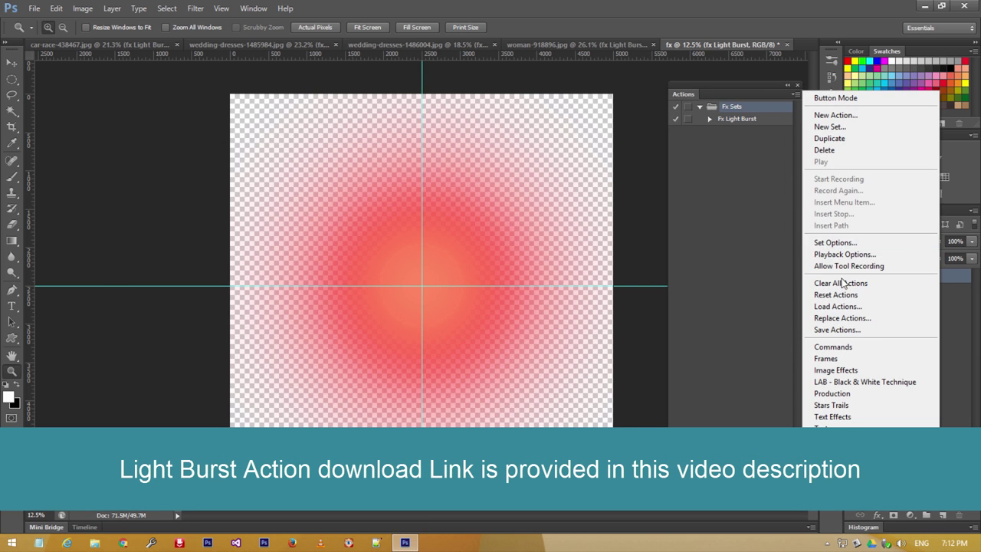
click(846, 329)
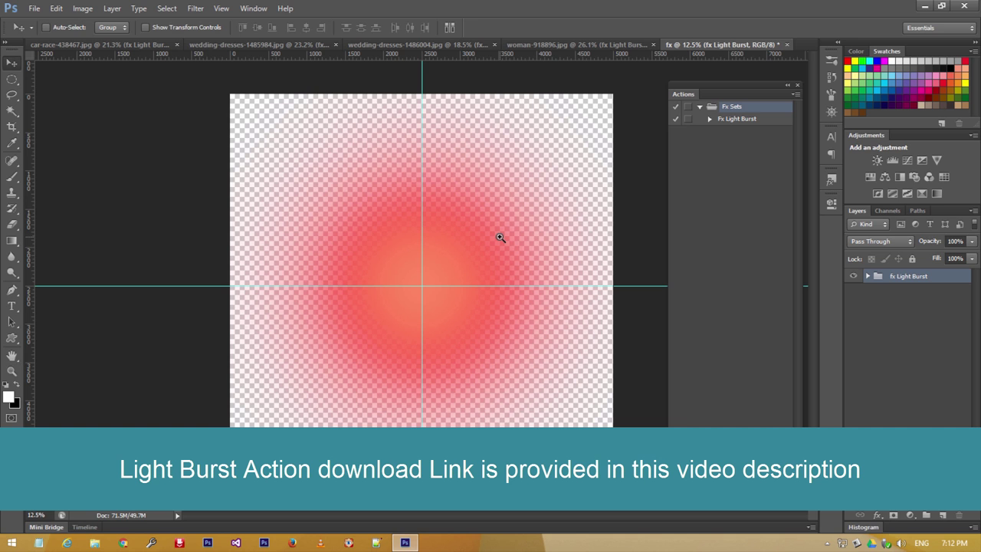
key(ctrl+alt+w)
Step: Discard all document changes, delete Fx Sets, and reload Fx Sets.atn to select Fx Light Burst
click(500, 210)
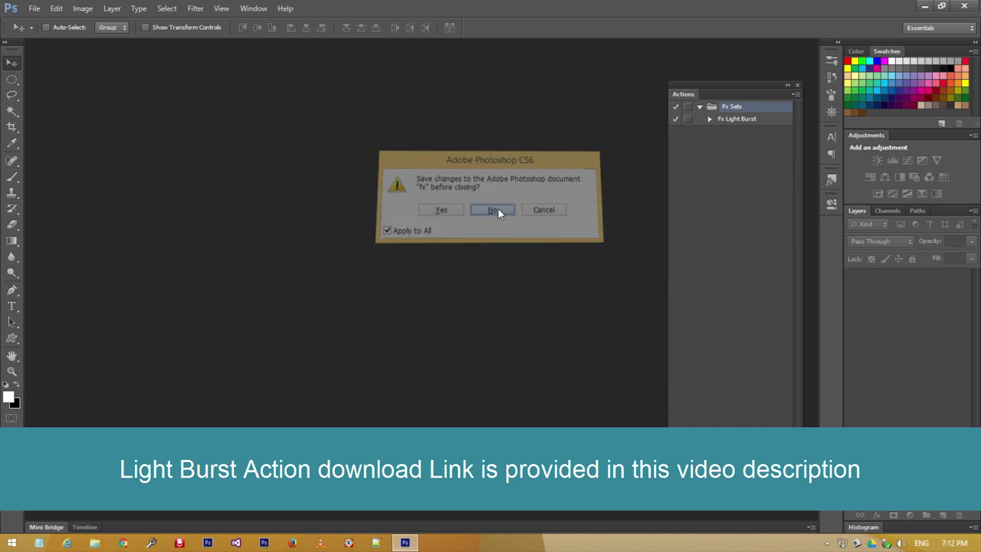
drag(753, 106, 782, 406)
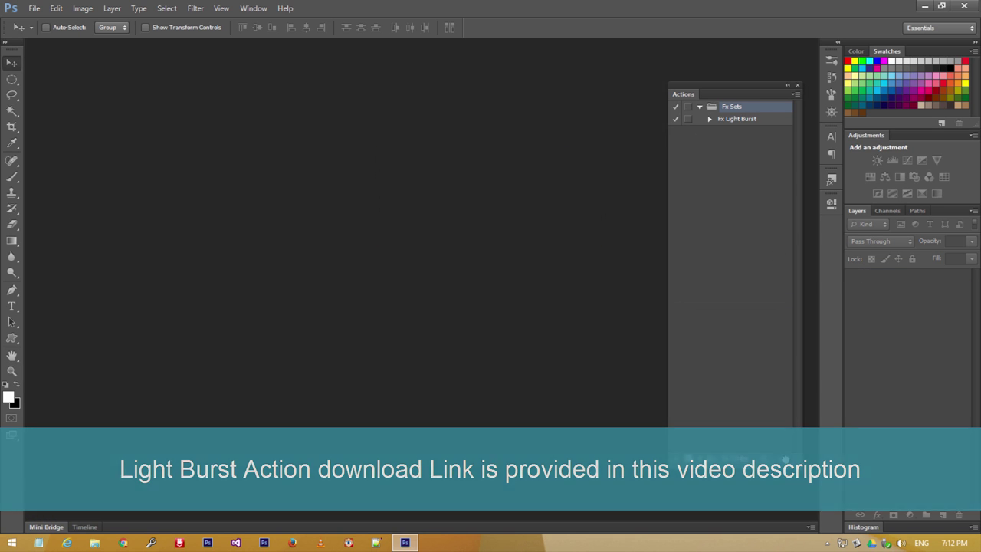
click(798, 93)
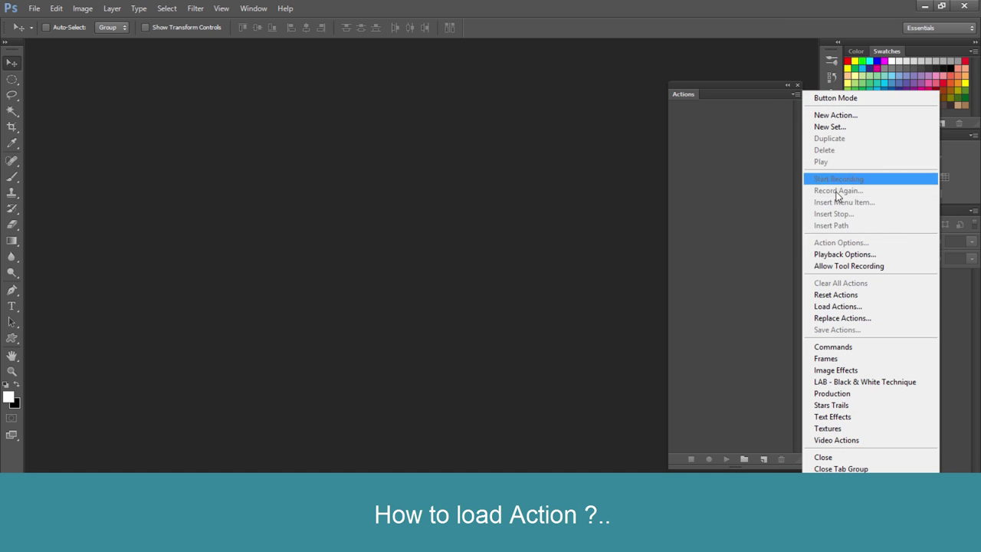
click(843, 306)
double_click(191, 115)
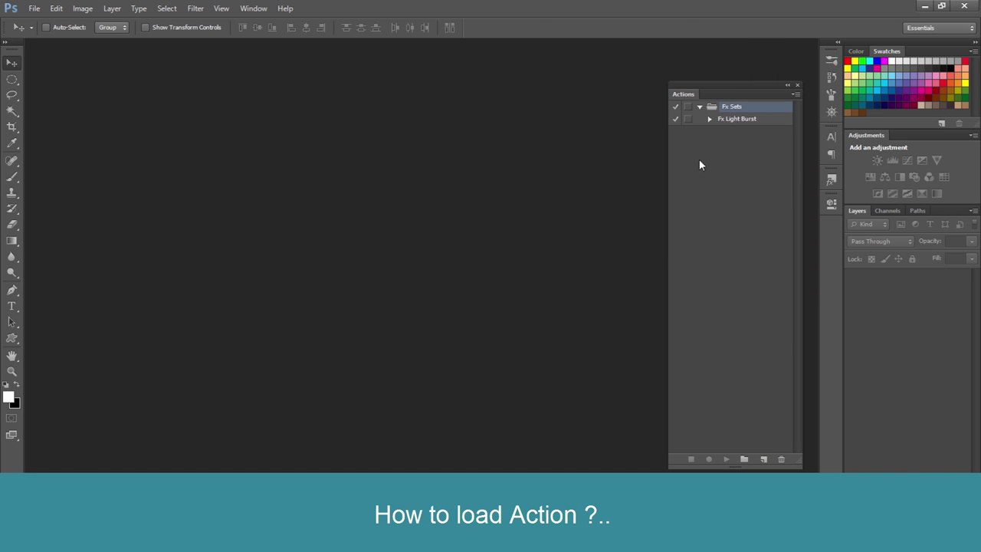
click(724, 119)
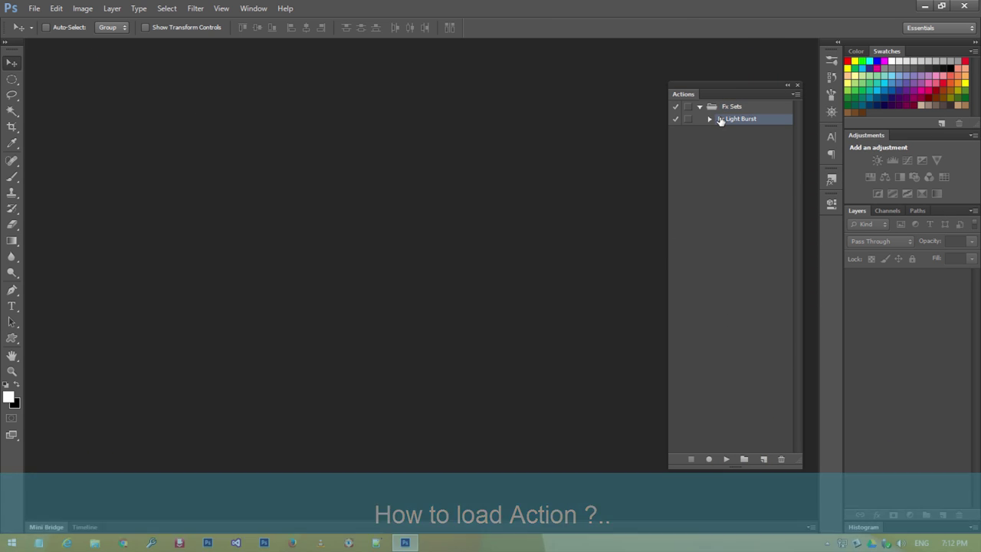